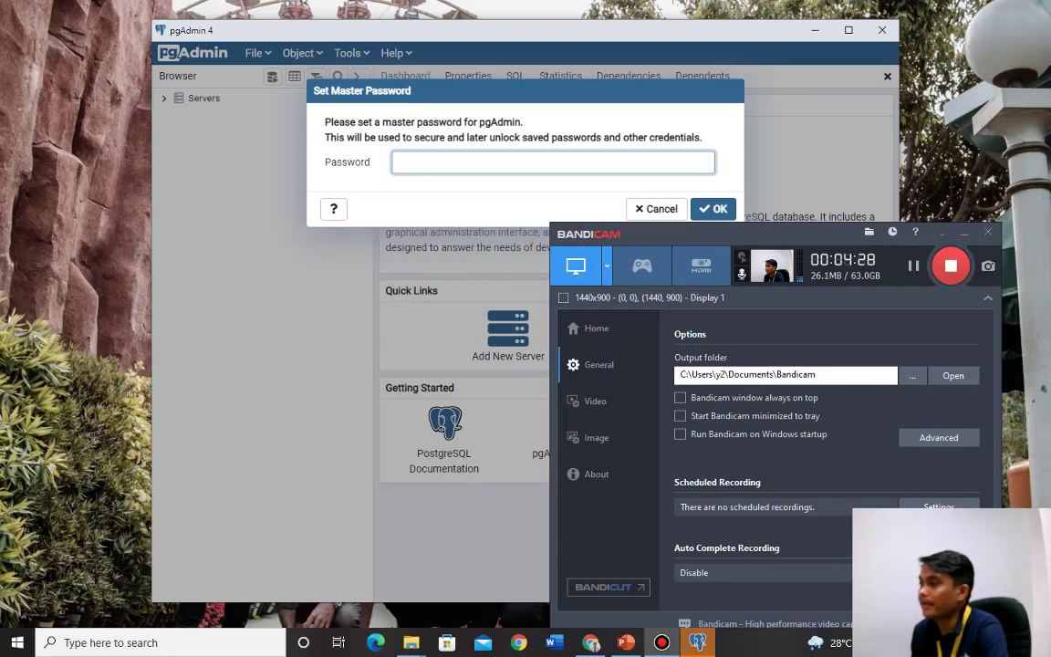
Set the pgAdmin master password and maximize the pgAdmin window.
{"action": "left_click", "coordinate": [553, 162]}
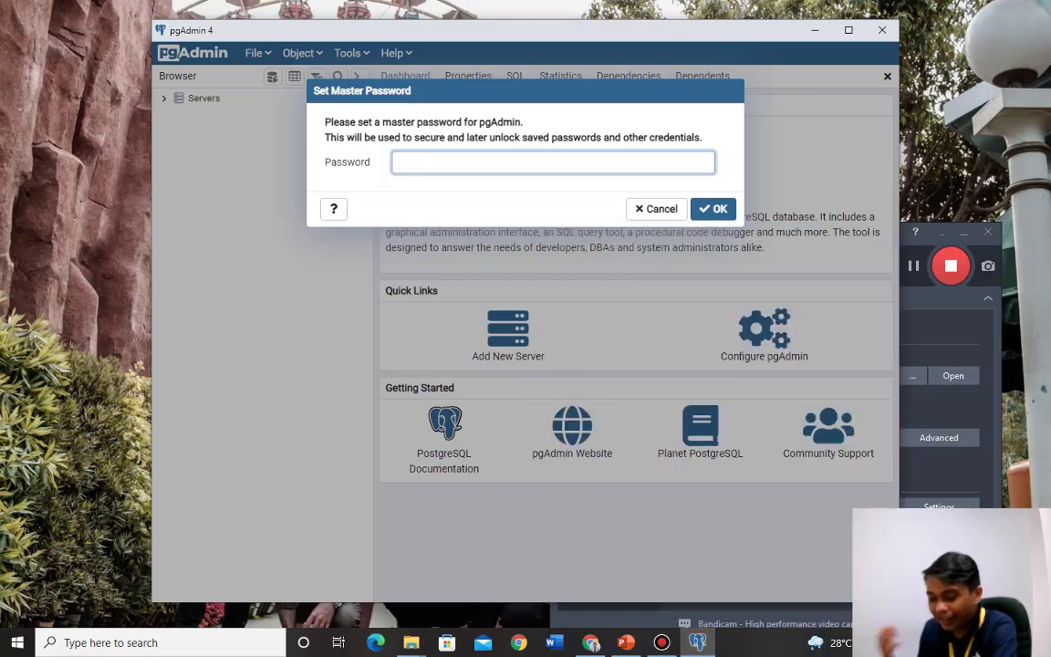
{"action": "type", "text": "•"}
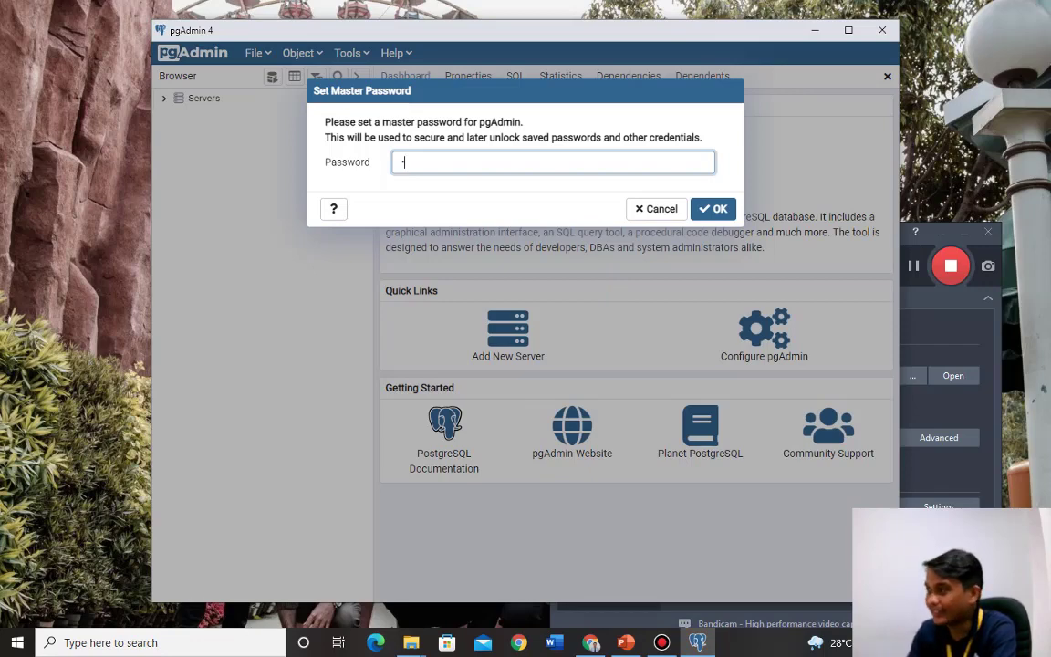
{"action": "type", "text": "••"}
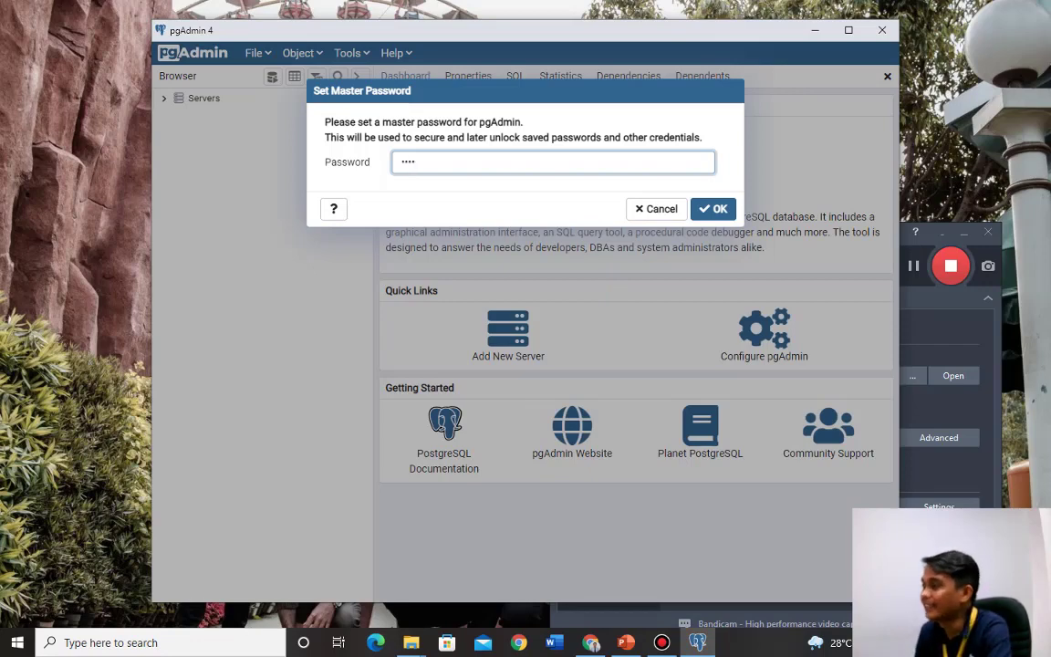
{"action": "type", "text": "•"}
{"action": "key", "text": "Return"}
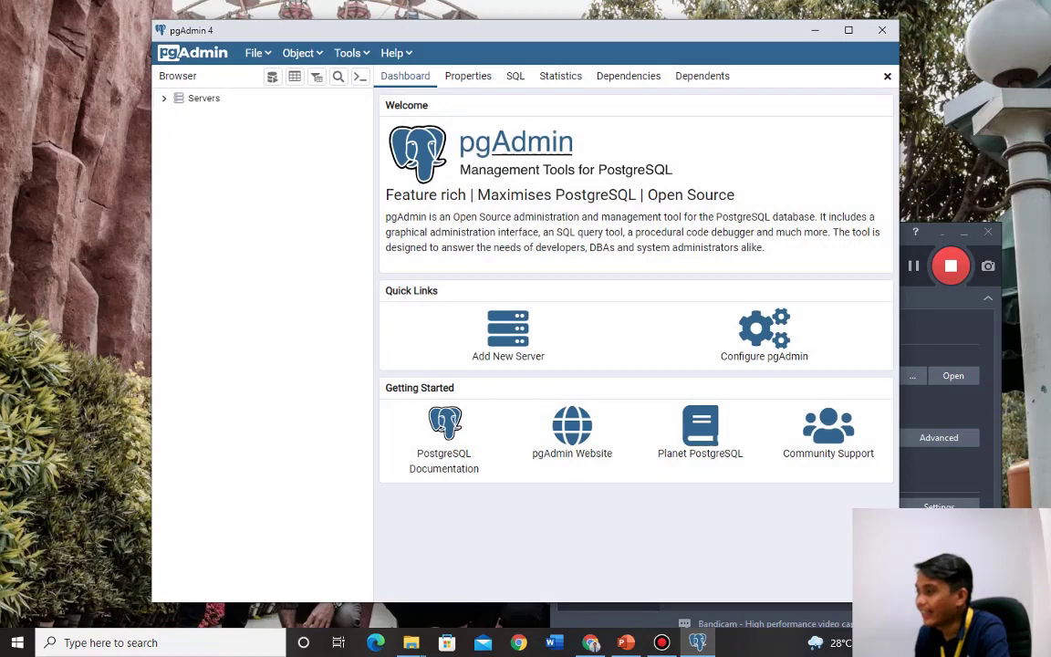
{"action": "left_click", "coordinate": [848, 30]}
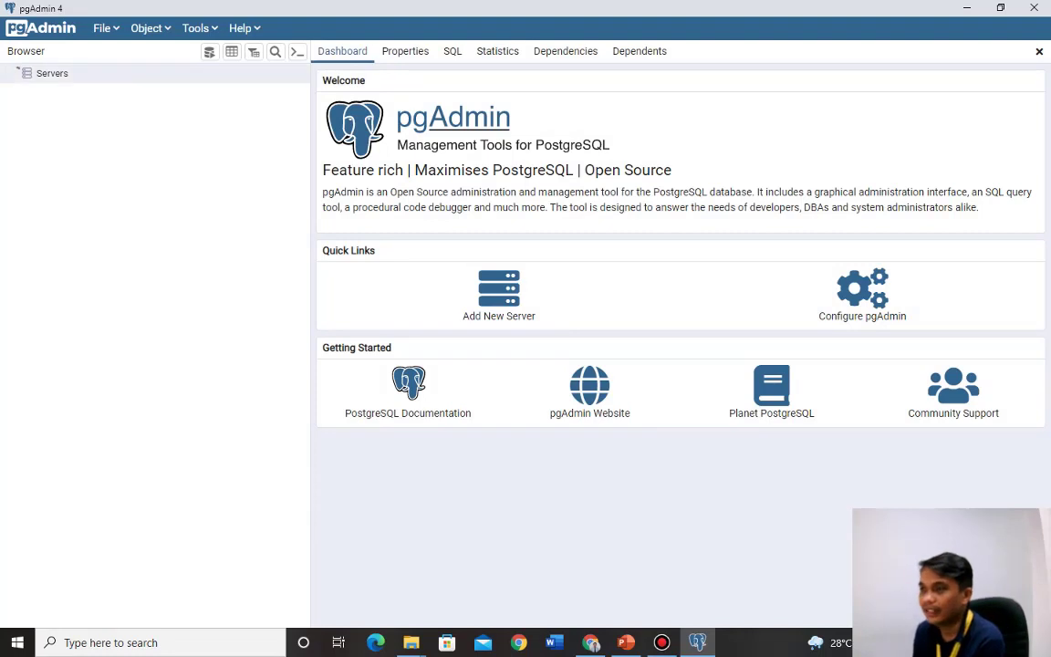
Connect to the PostgreSQL 14 server with the postgres password and narrow the browser tree.
{"action": "left_click", "coordinate": [18, 72]}
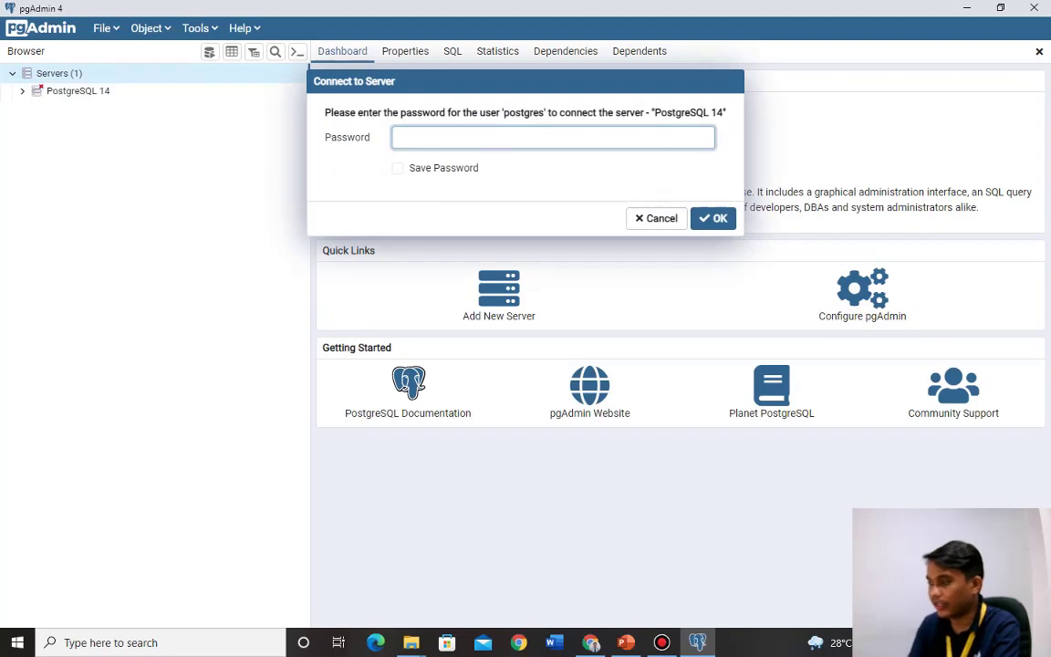
{"action": "type", "text": "123"}
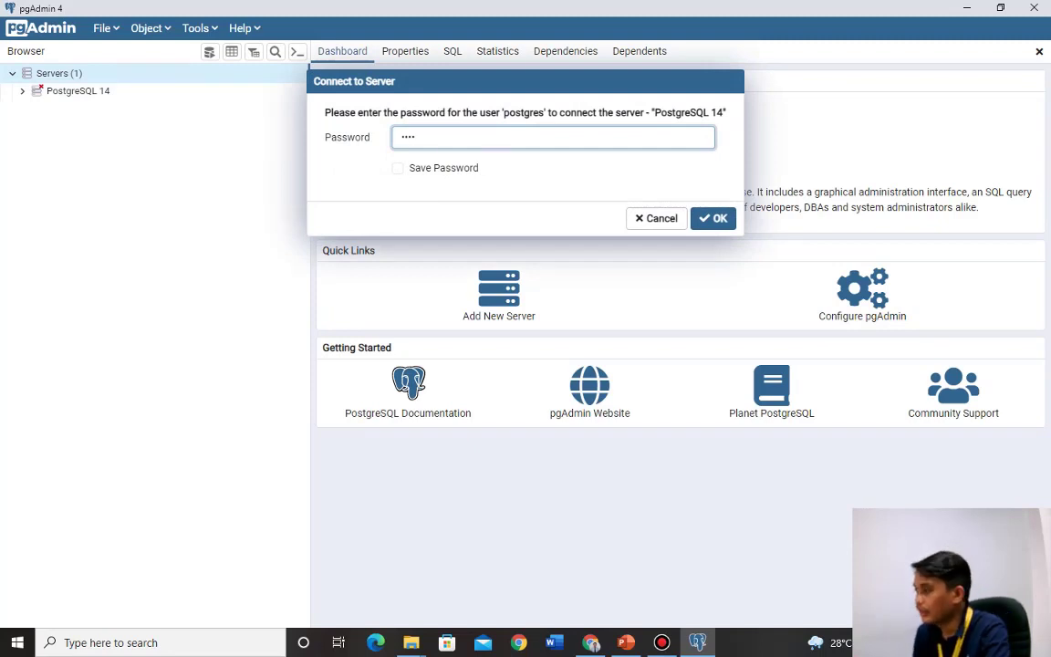
{"action": "type", "text": "4"}
{"action": "key", "text": "Return"}
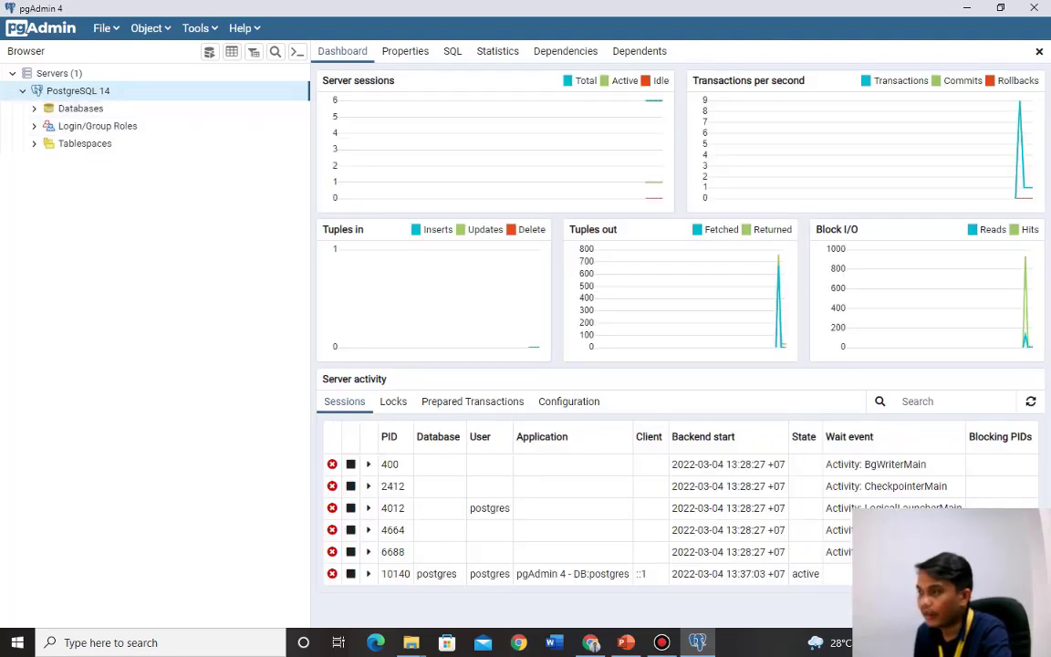
{"action": "left_click_drag", "start_coordinate": [310, 126], "coordinate": [252, 125]}
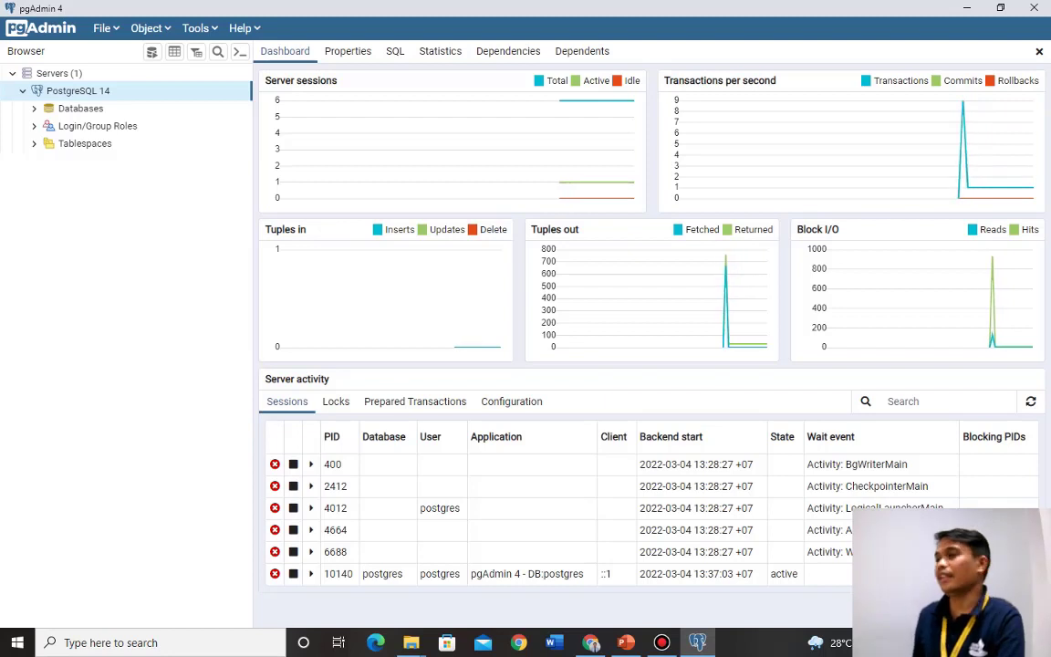
Create a new database named jawa_tengah on the PostgreSQL 14 server.
{"action": "right_click", "coordinate": [81, 94]}
{"action": "mouse_move", "coordinate": [137, 107]}
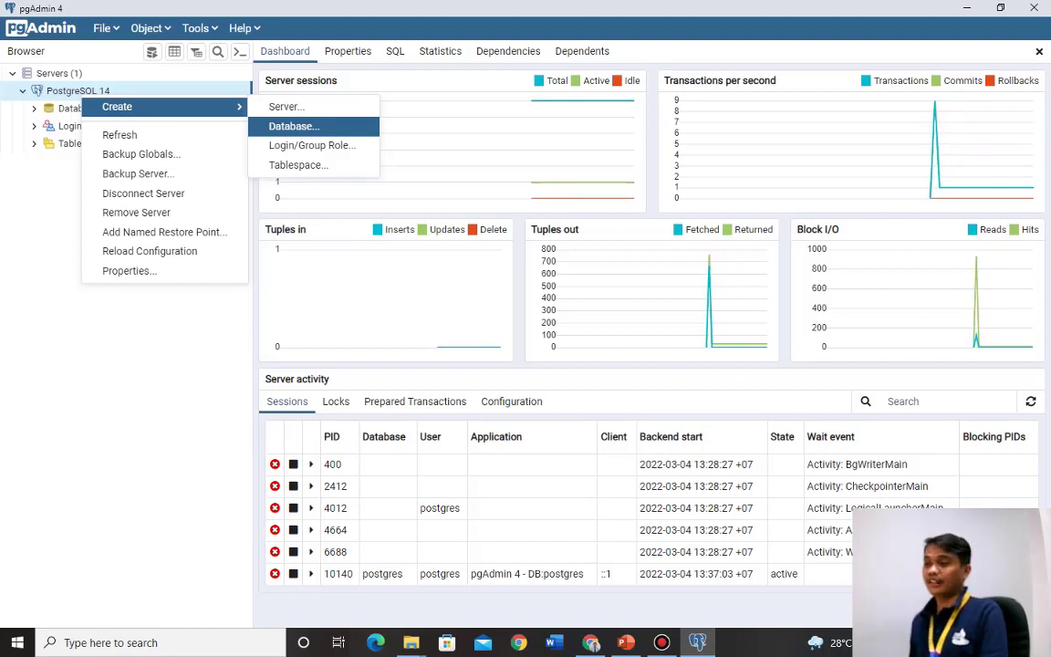
{"action": "left_click", "coordinate": [293, 126]}
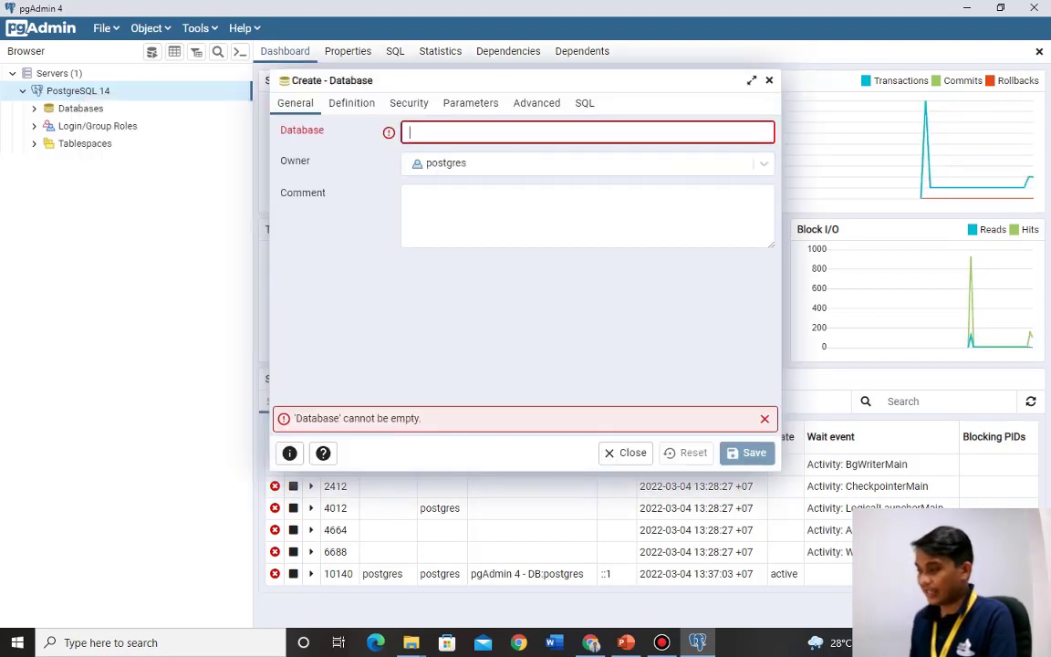
{"action": "type", "text": "jawa"}
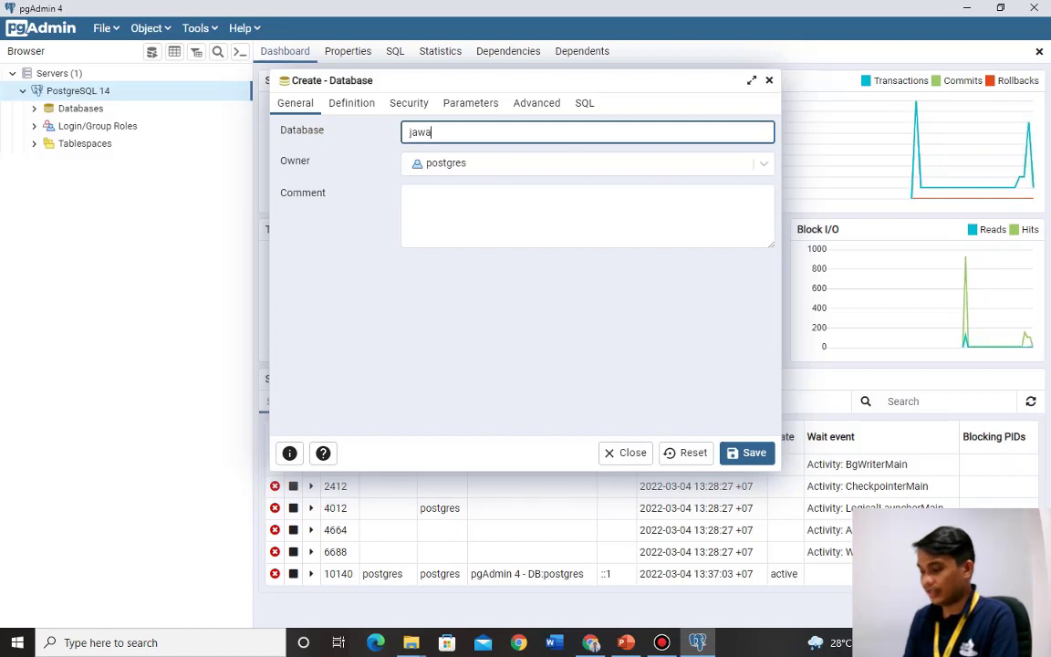
{"action": "type", "text": "_tengah"}
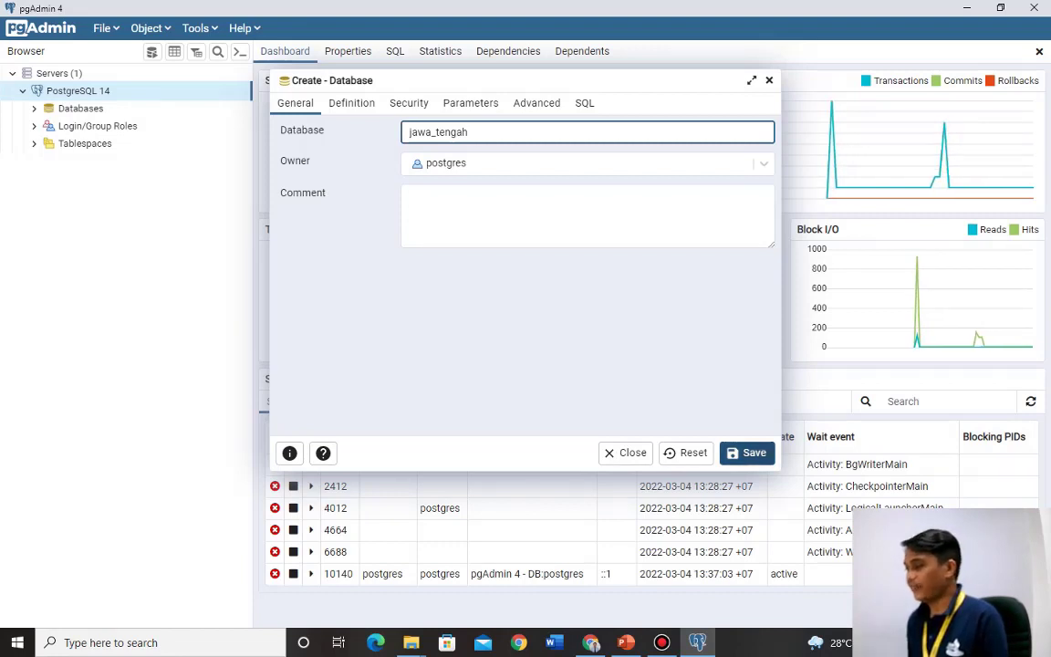
{"action": "key", "text": "Return"}
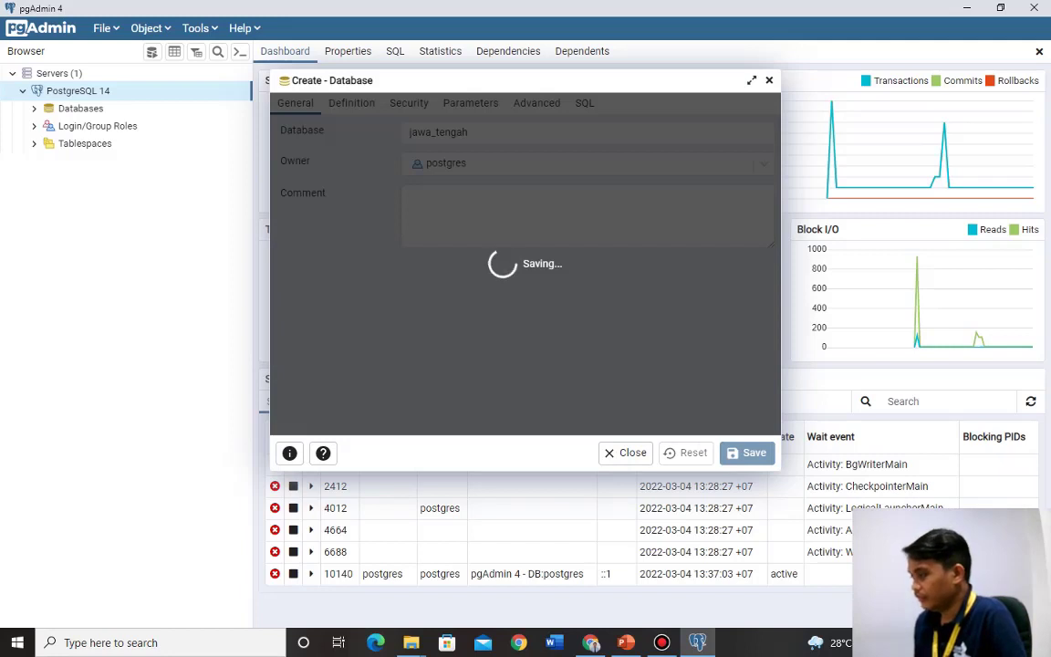
Show jawa_tengah's extensions, then switch to the PowerPoint slides.
{"action": "key", "text": "alt+Tab"}
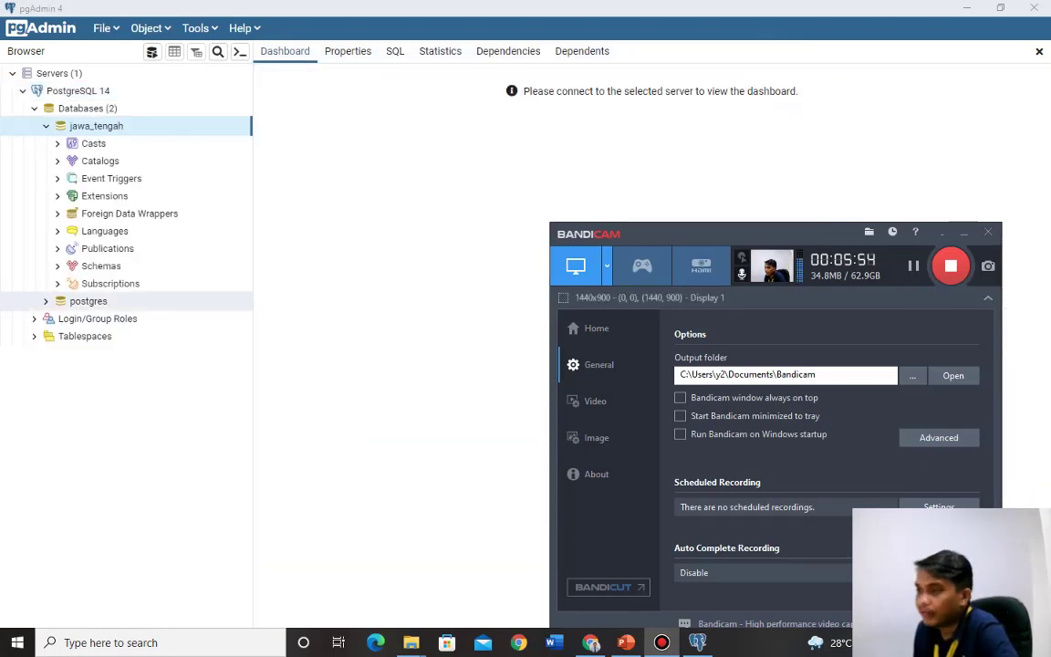
{"action": "key", "text": "alt+Tab"}
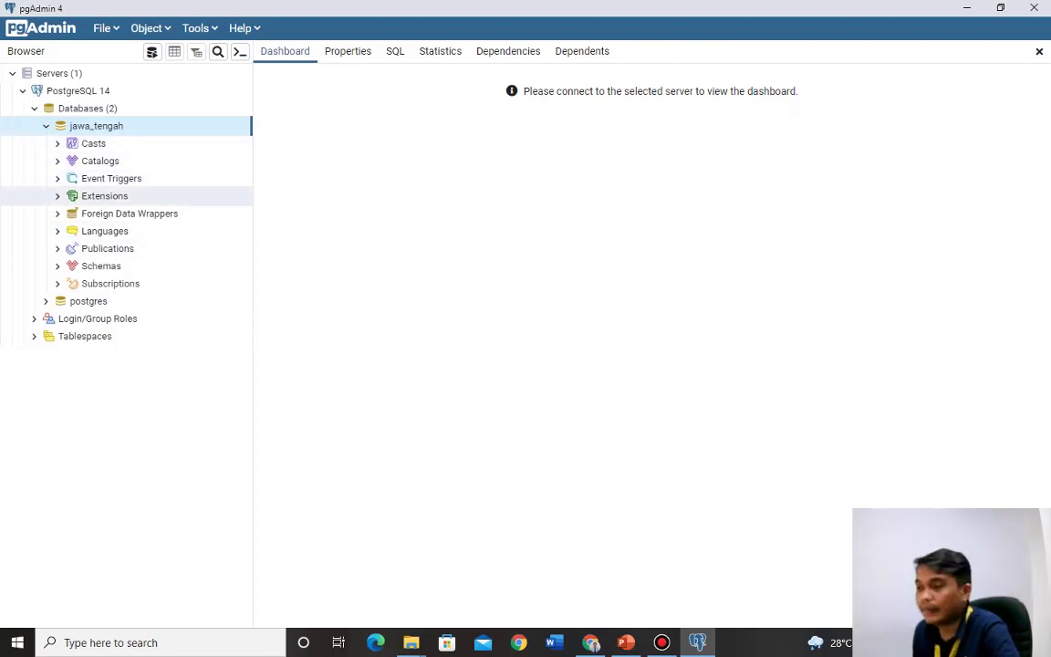
{"action": "left_click", "coordinate": [104, 195]}
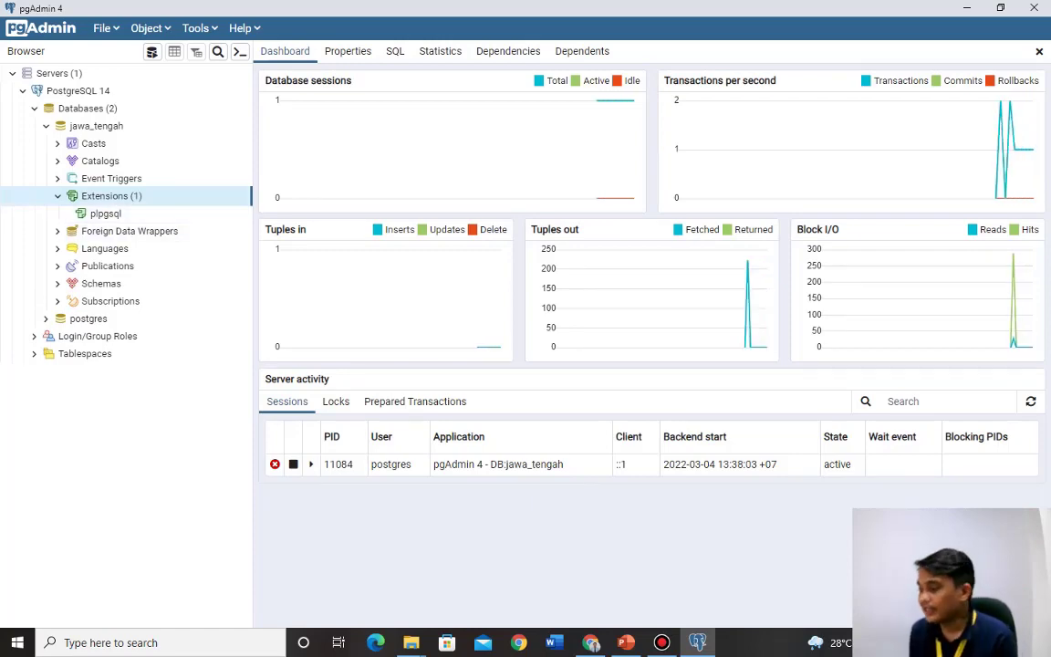
{"action": "key", "text": "alt+Tab"}
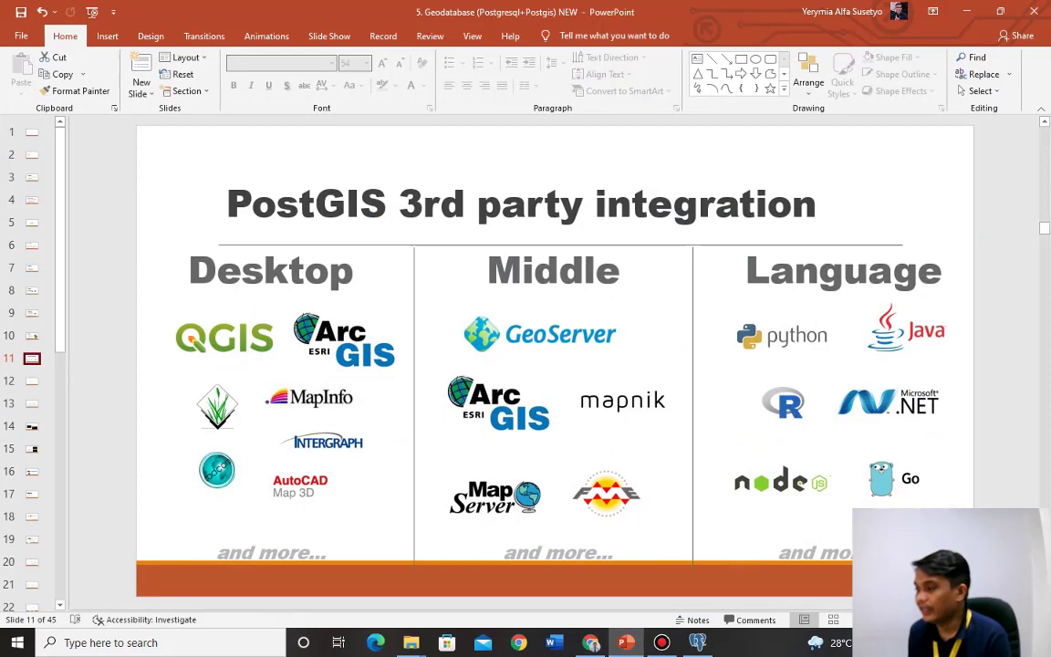
Step back to the 'What is PostGIS?' slide, then return to pgAdmin.
{"action": "key", "text": "Up"}
{"action": "key", "text": "Up"}
{"action": "key", "text": "Up"}
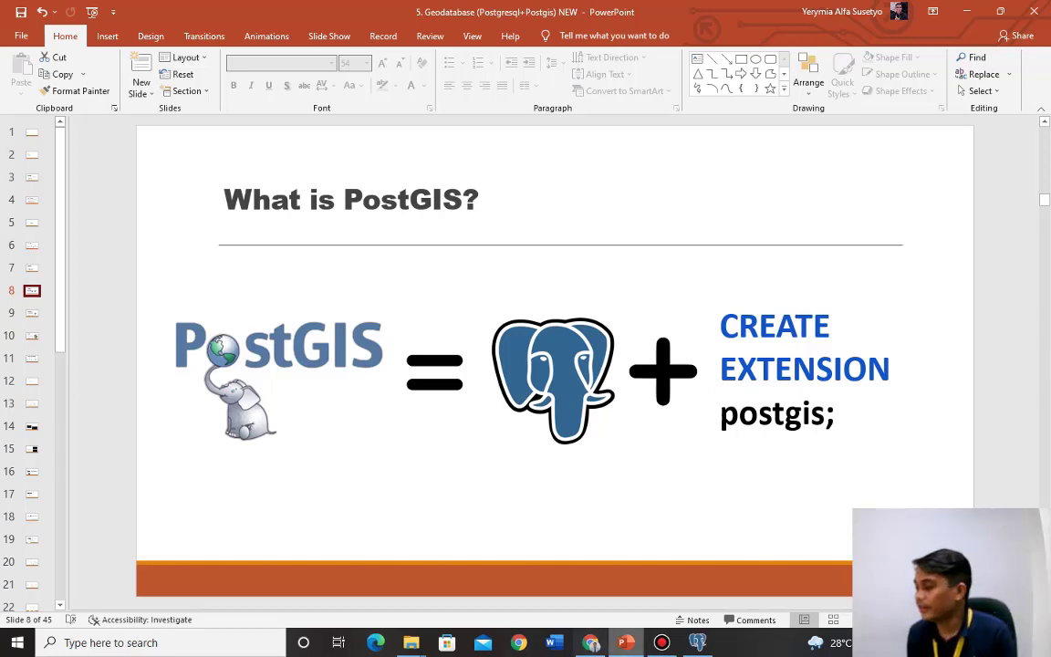
{"action": "key", "text": "alt+Tab"}
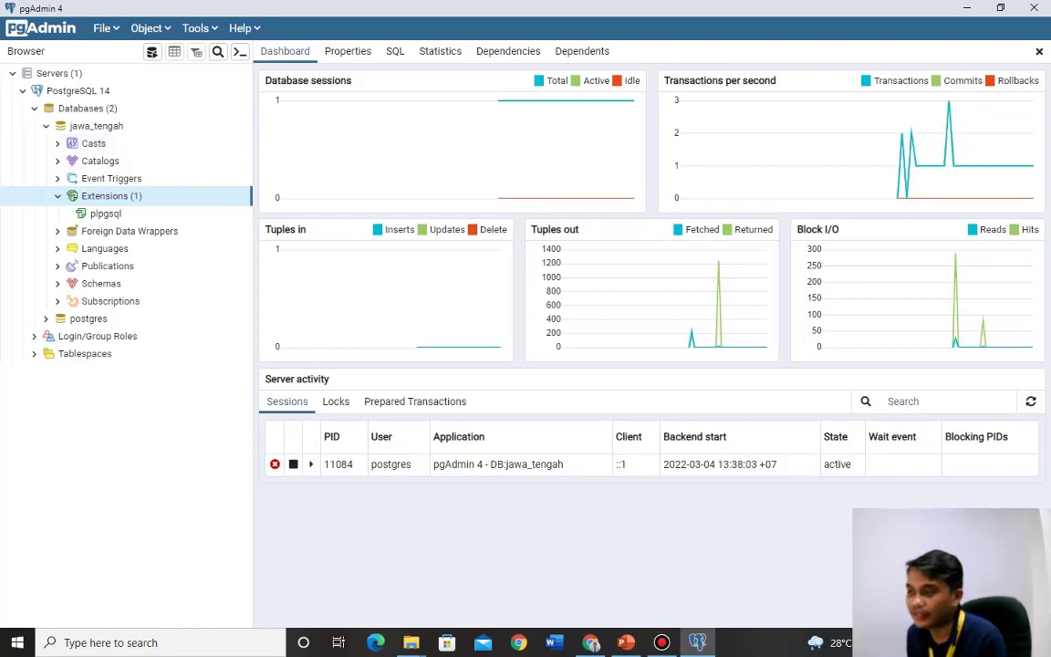
Install the postgis extension on the jawa_tengah database.
{"action": "right_click", "coordinate": [131, 196]}
{"action": "mouse_move", "coordinate": [166, 207]}
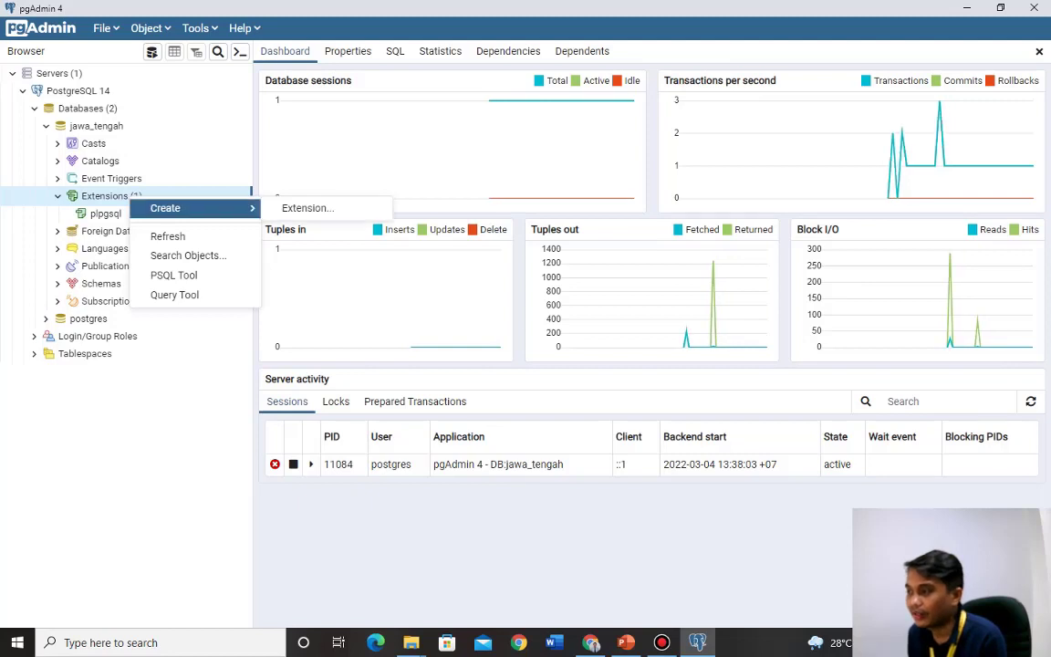
{"action": "left_click", "coordinate": [310, 207]}
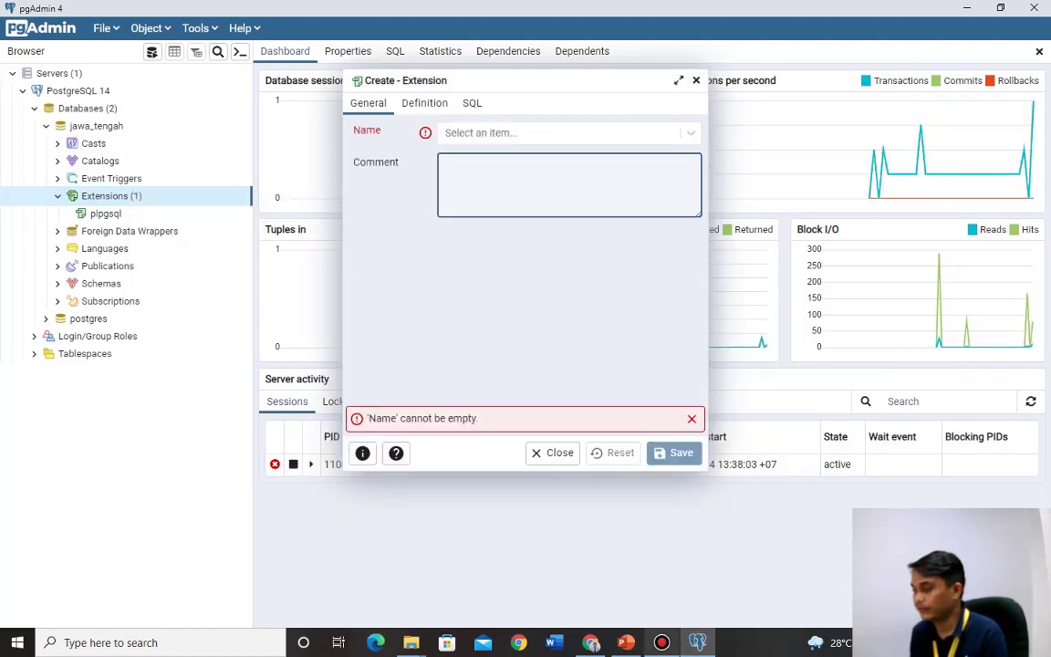
{"action": "key", "text": "alt+Tab"}
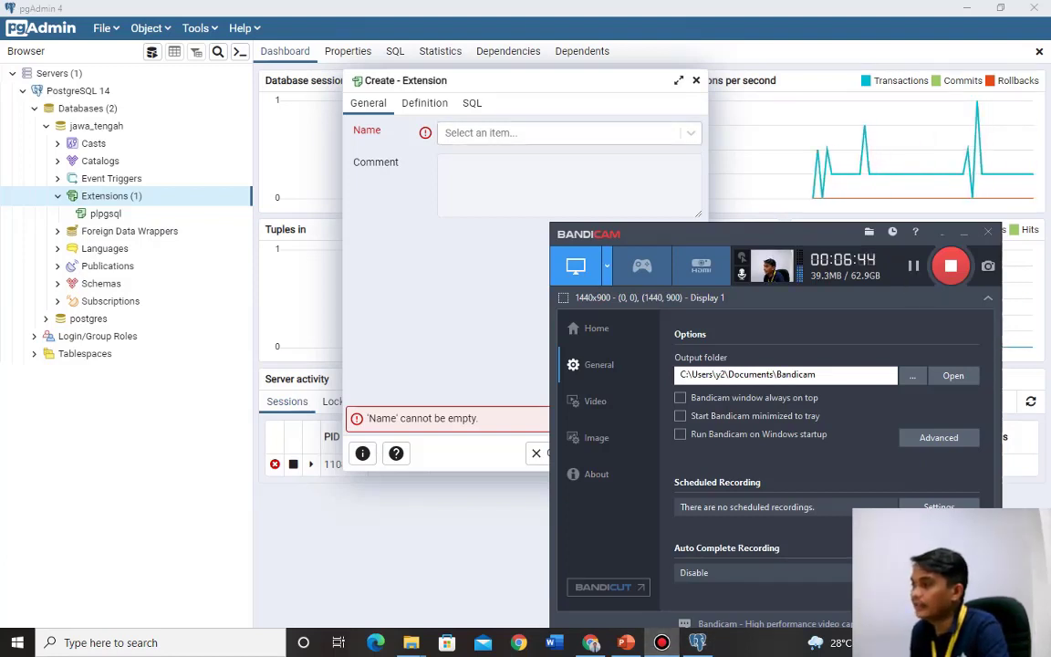
{"action": "left_click", "coordinate": [566, 132]}
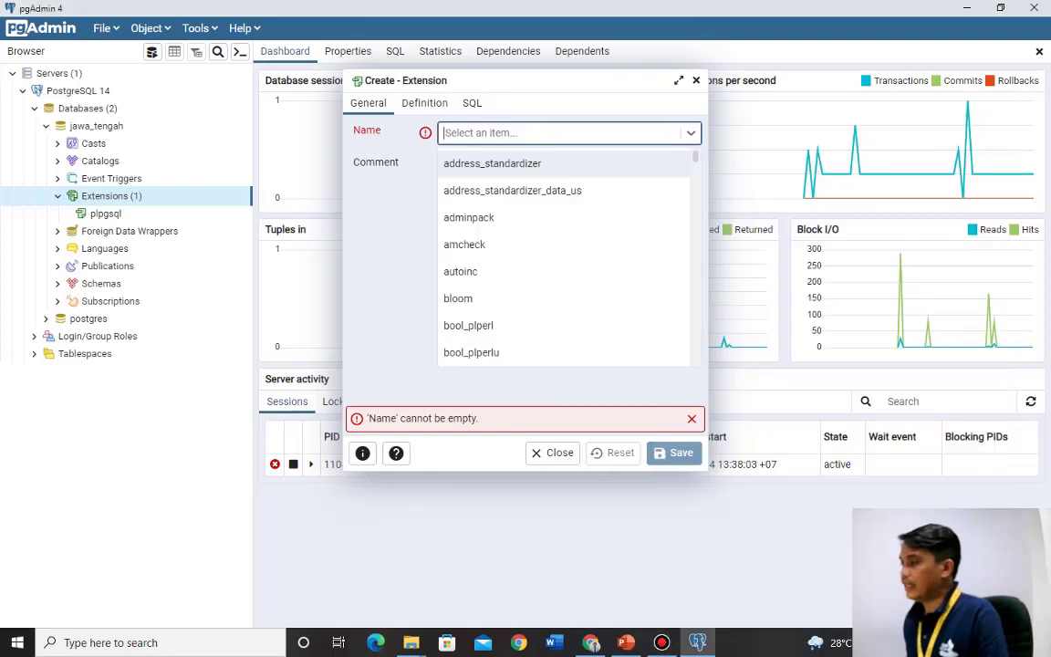
{"action": "type", "text": "post"}
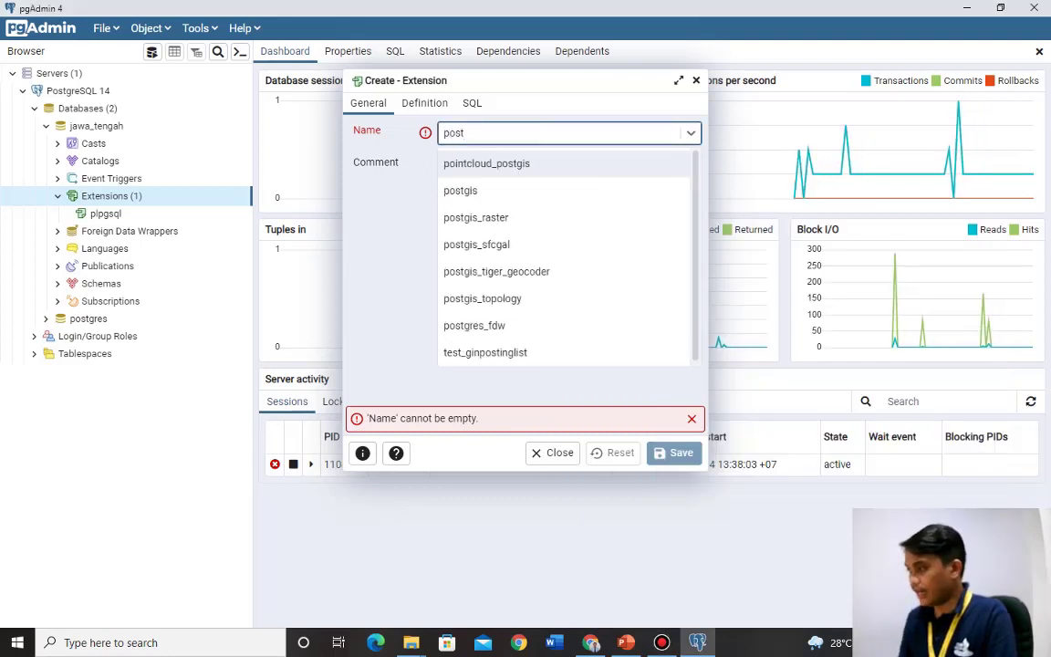
{"action": "key", "text": "Down"}
{"action": "key", "text": "Return"}
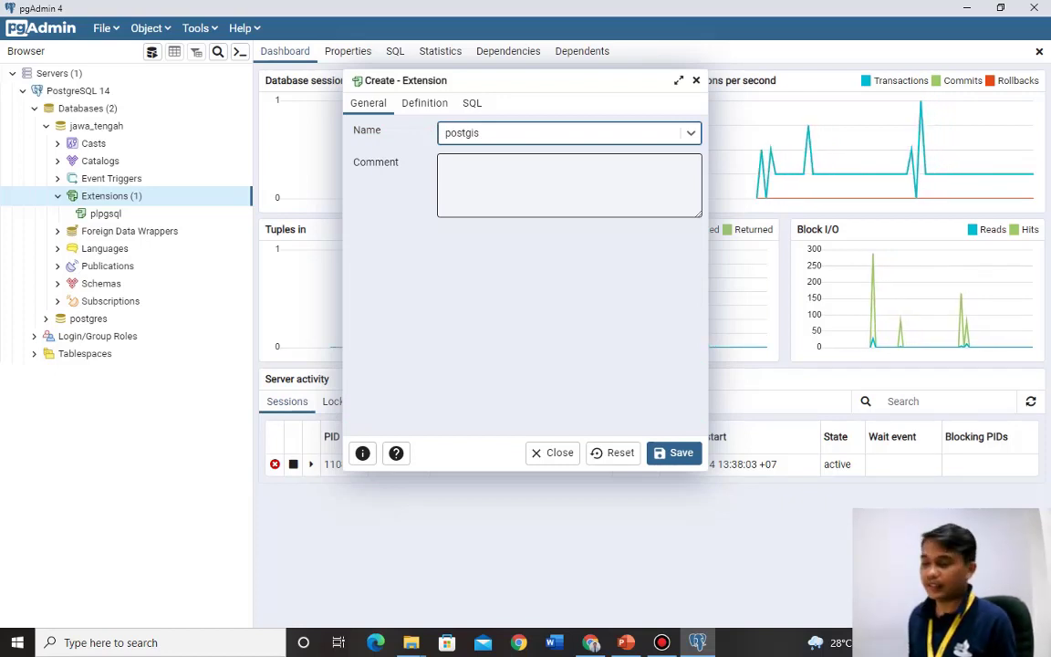
{"action": "left_click", "coordinate": [674, 453]}
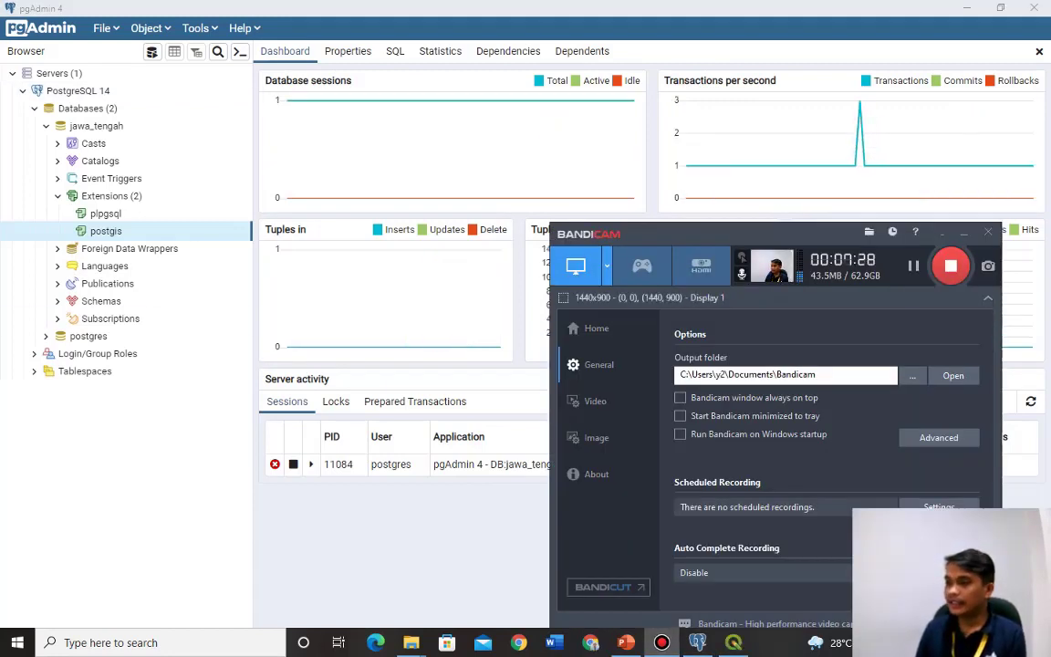
{"action": "key", "text": "alt+Tab"}
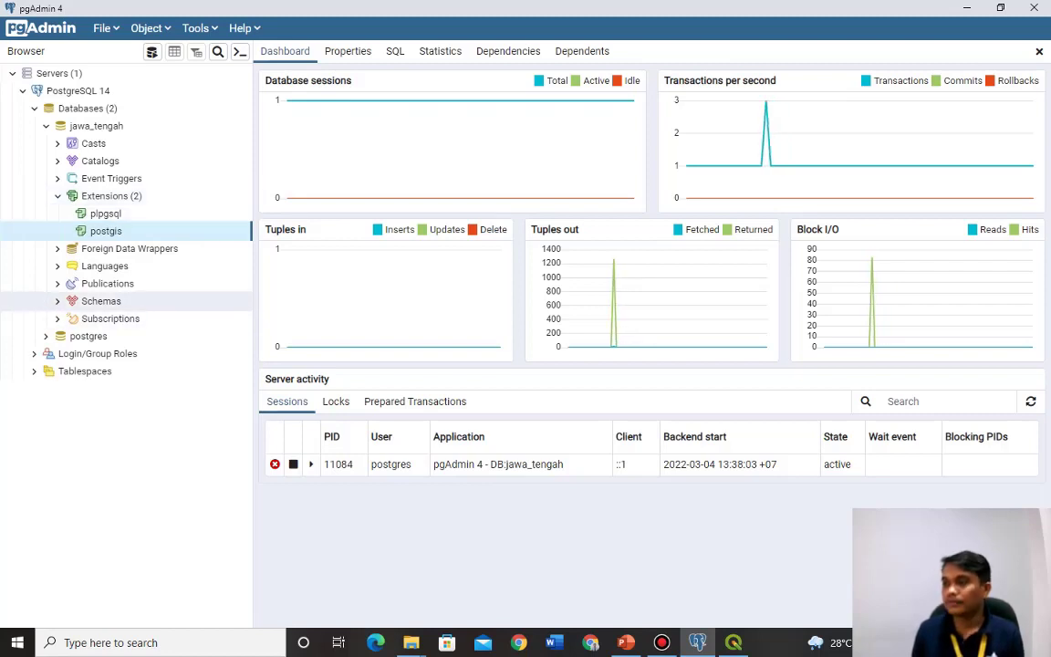
Start a new table named mahasiswa in the public schema of jawa_tengah.
{"action": "left_click", "coordinate": [57, 301]}
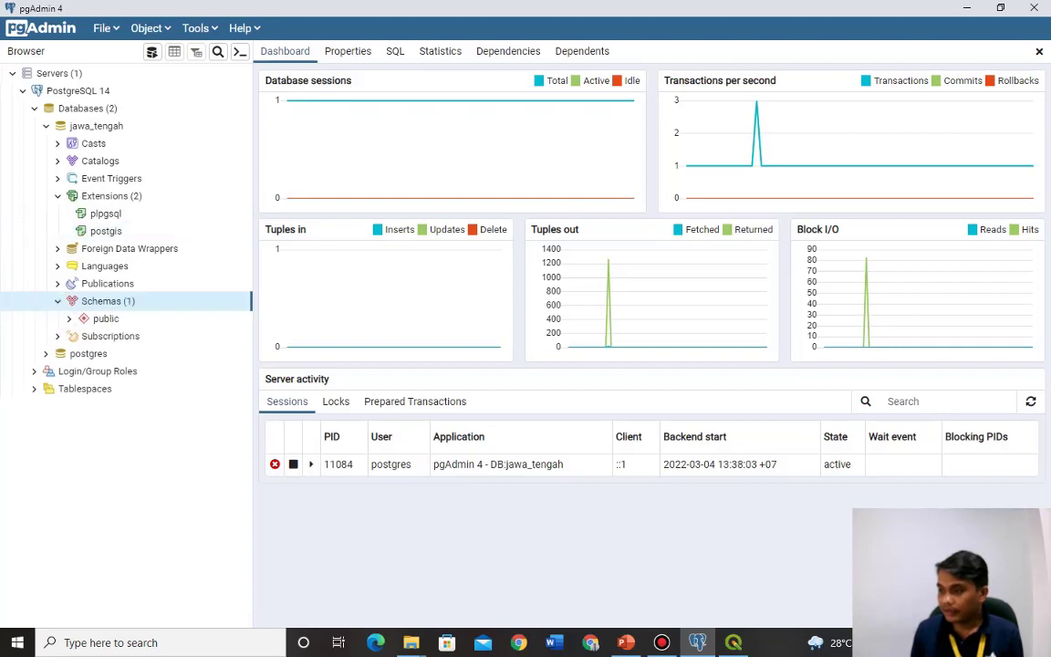
{"action": "scroll", "coordinate": [118, 300], "scroll_direction": "down", "scroll_amount": 2}
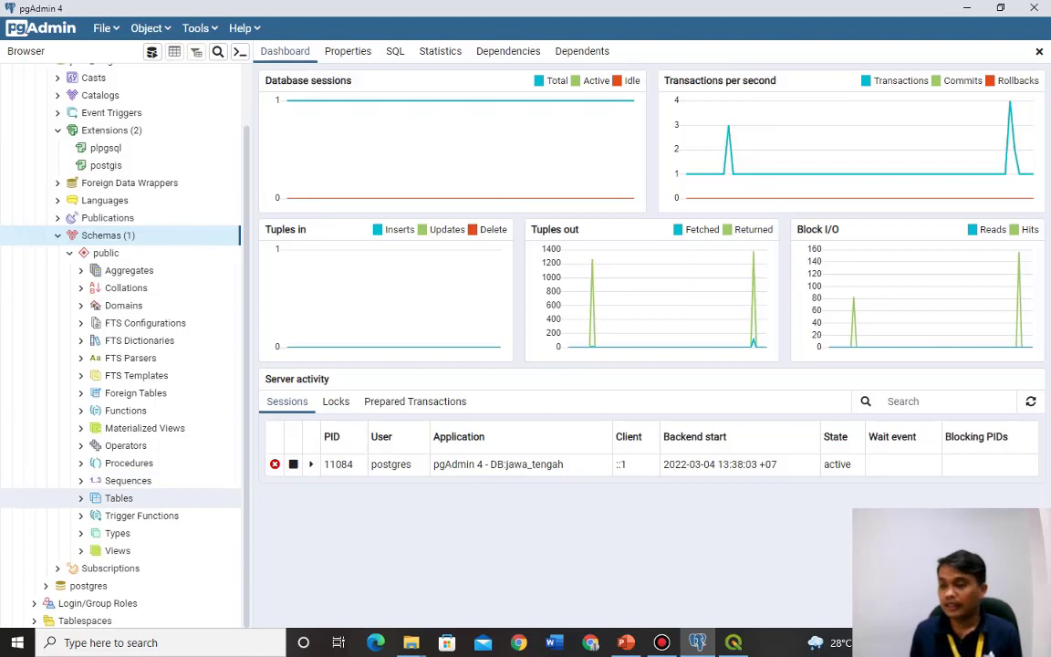
{"action": "left_click", "coordinate": [118, 498]}
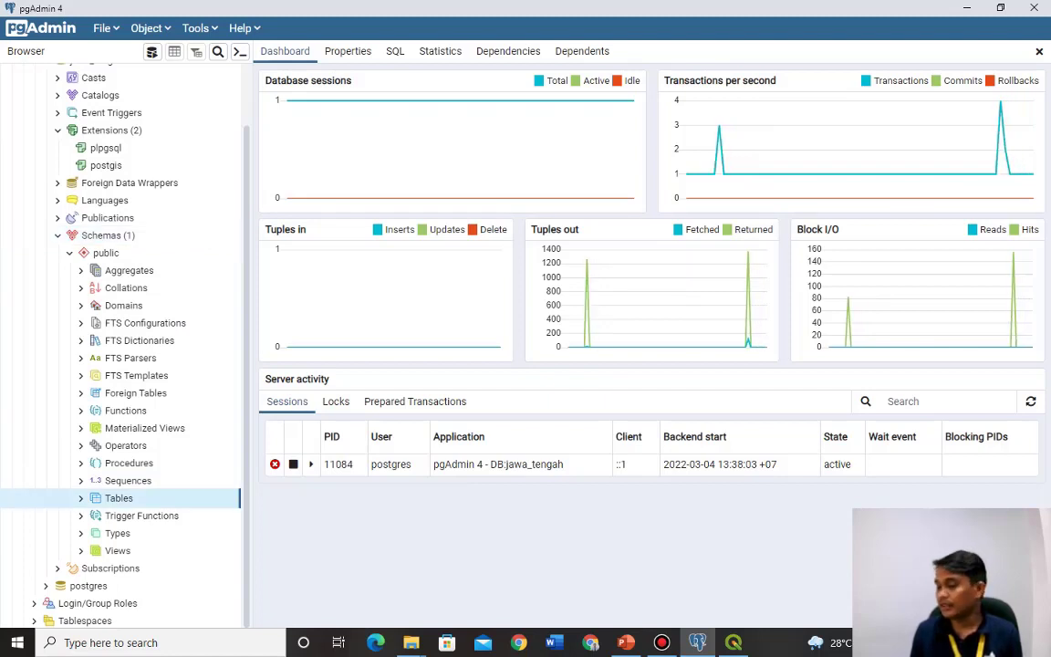
{"action": "right_click", "coordinate": [121, 498]}
{"action": "mouse_move", "coordinate": [159, 383]}
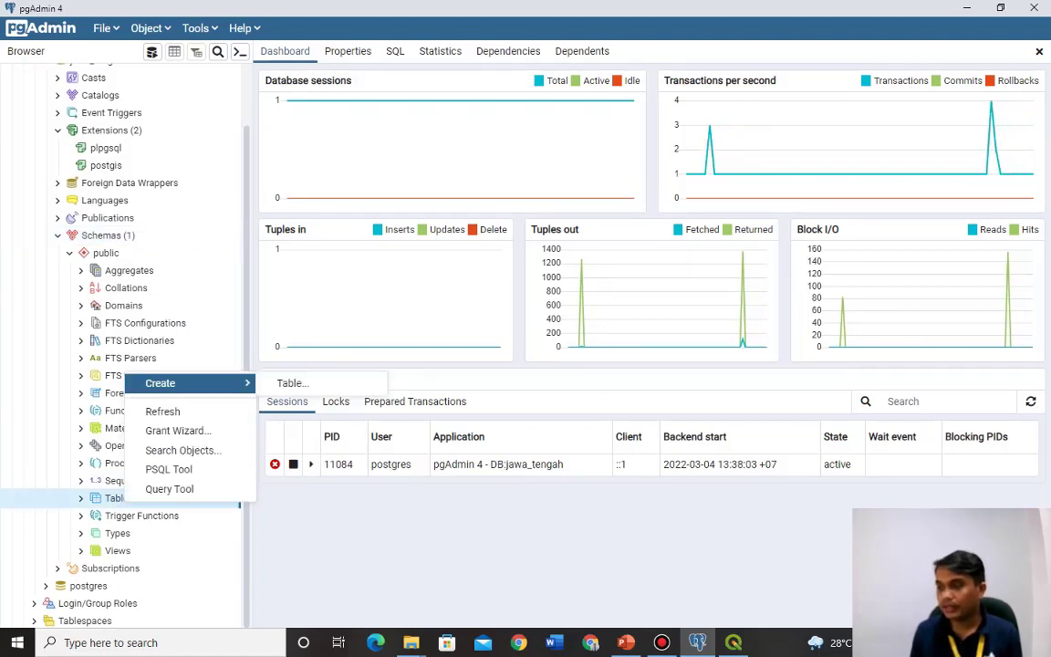
{"action": "left_click", "coordinate": [292, 383]}
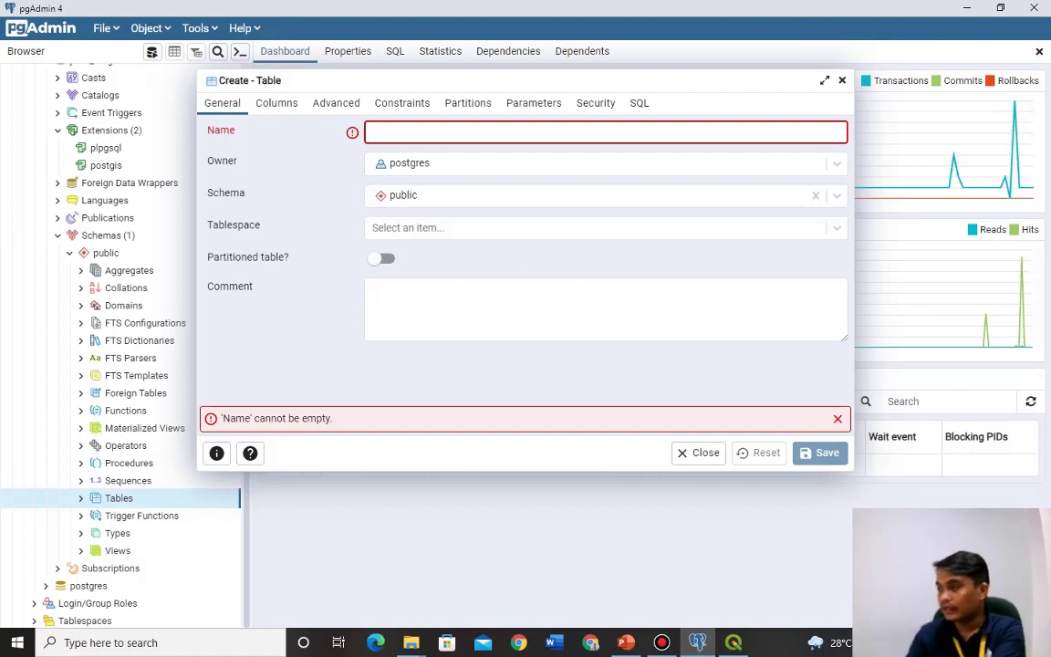
{"action": "type", "text": "T"}
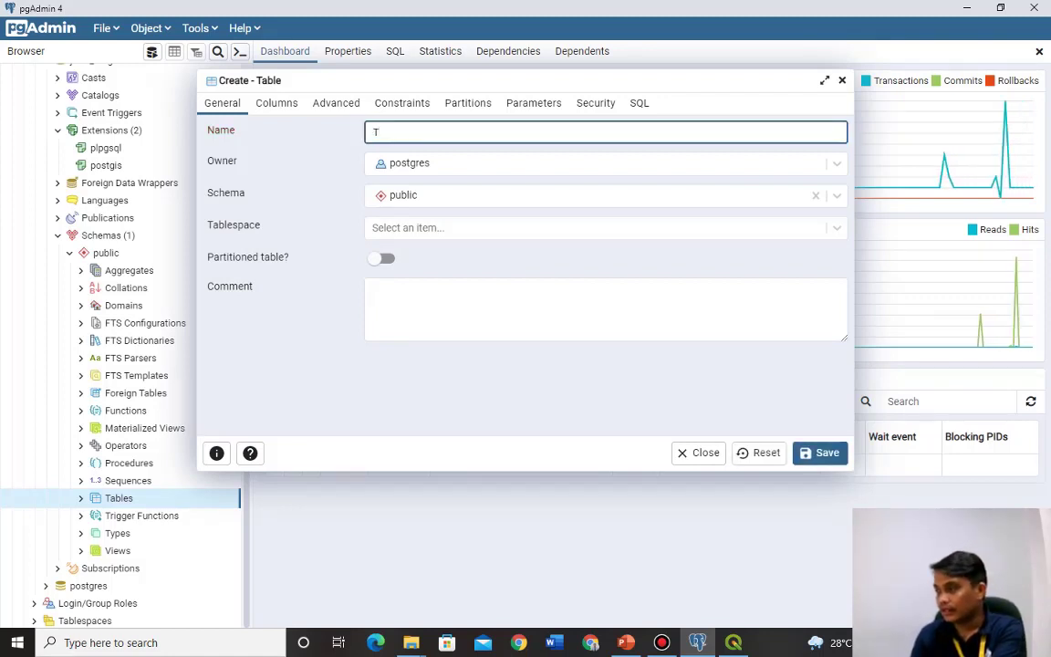
{"action": "key", "text": "BackSpace"}
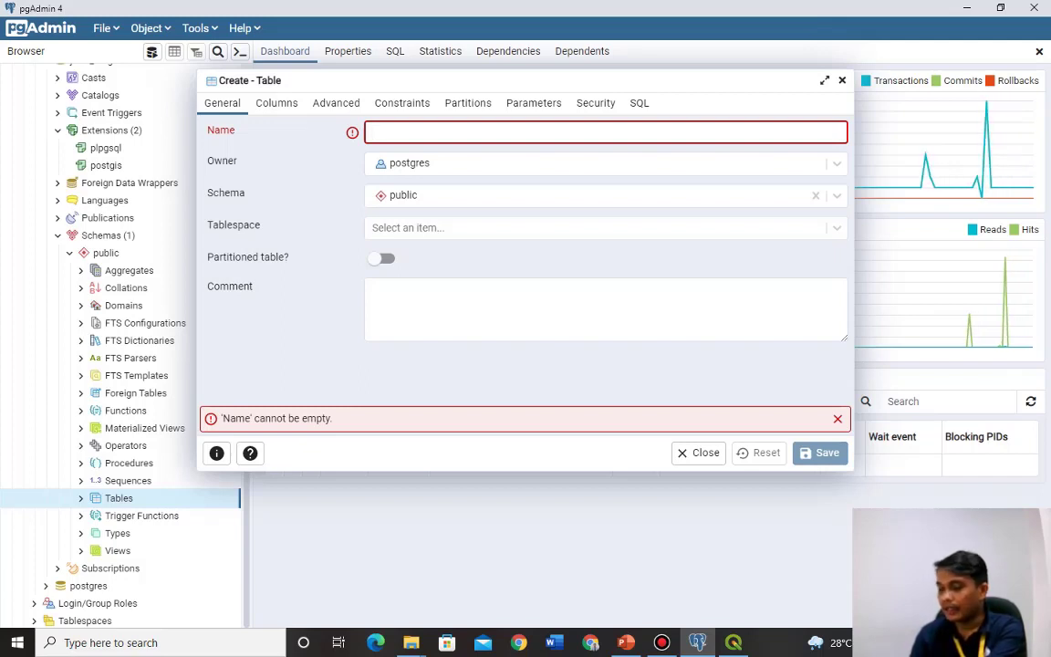
{"action": "type", "text": "ma"}
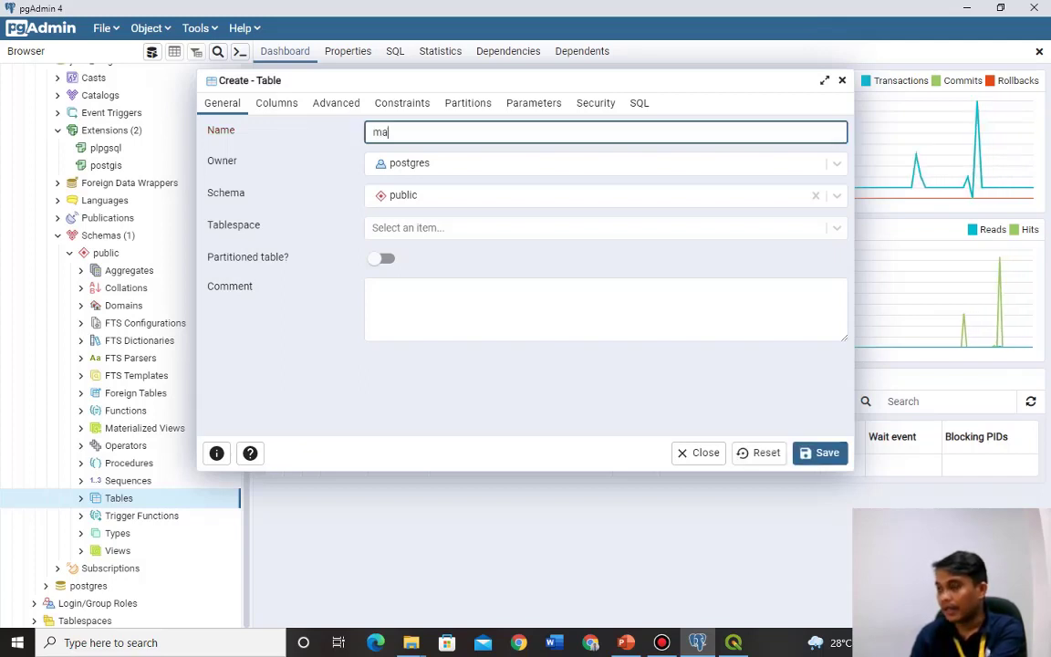
{"action": "type", "text": "hasiswa"}
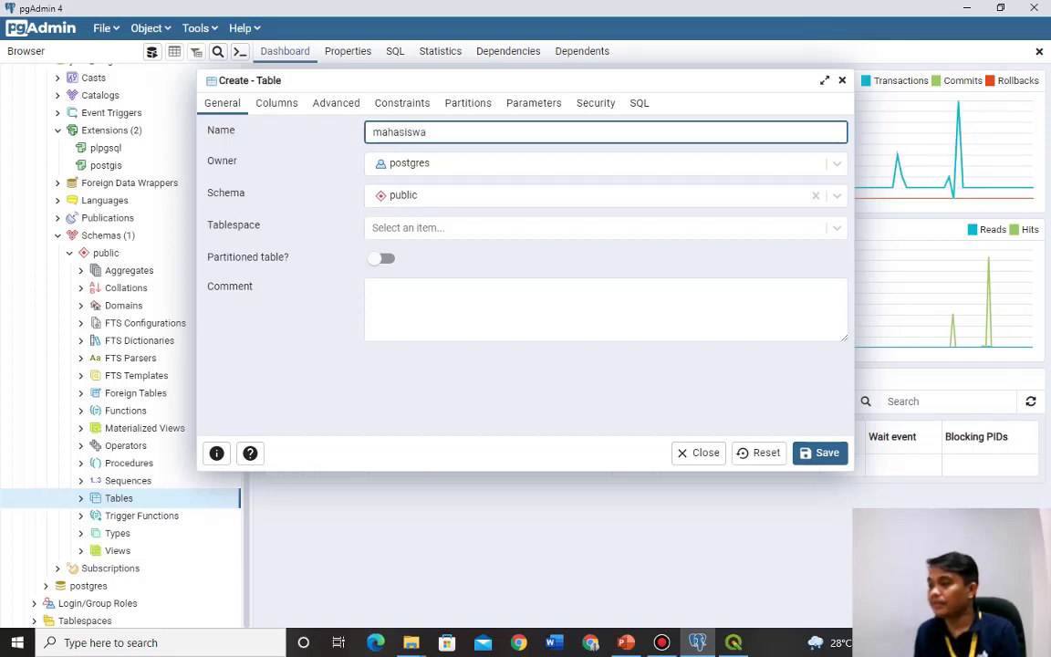
{"action": "left_click", "coordinate": [277, 103]}
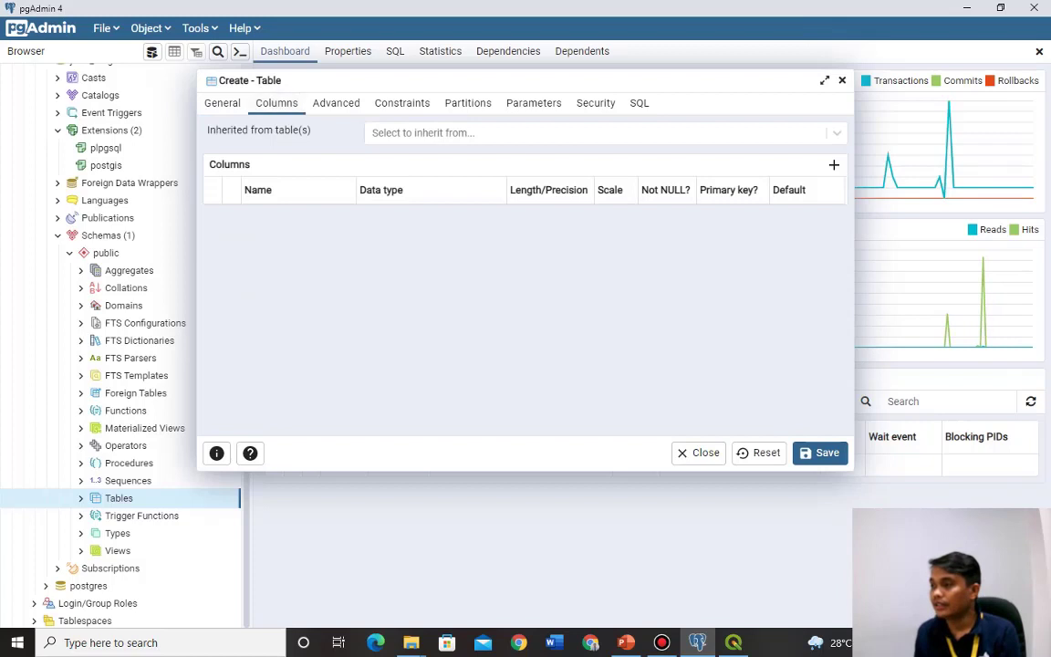
{"action": "left_click", "coordinate": [336, 103]}
{"action": "left_click", "coordinate": [277, 104]}
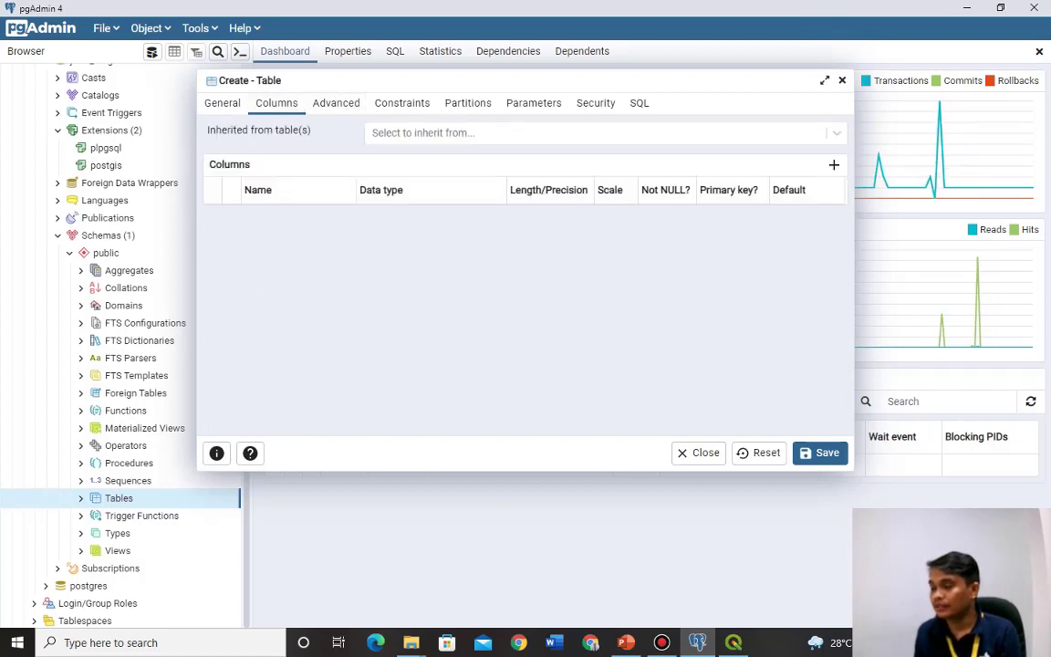
{"action": "left_click", "coordinate": [222, 104]}
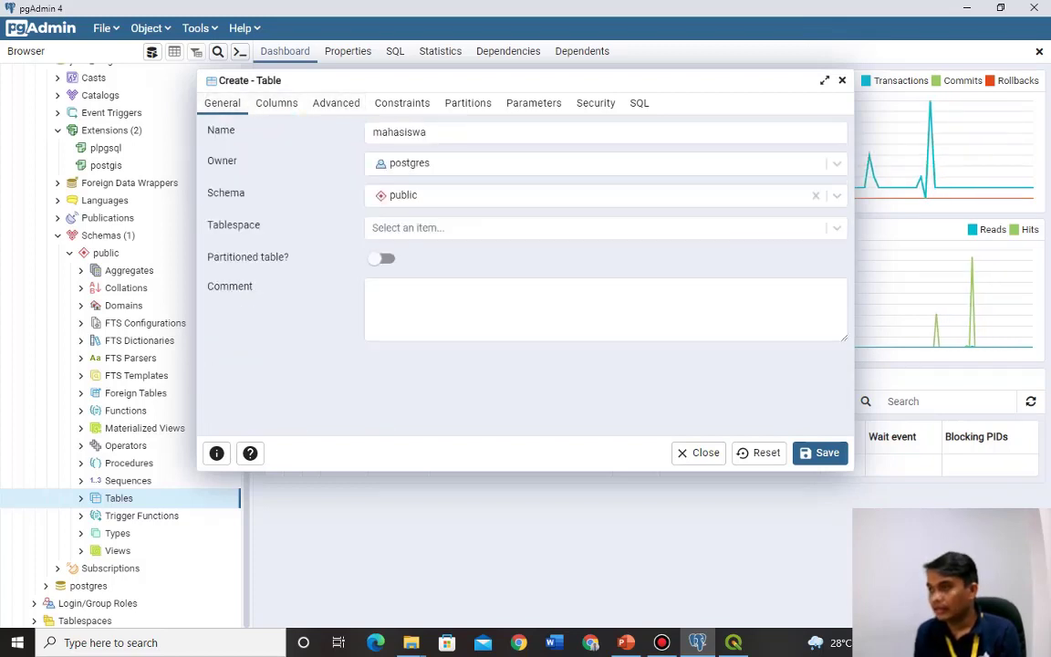
{"action": "left_click", "coordinate": [276, 103]}
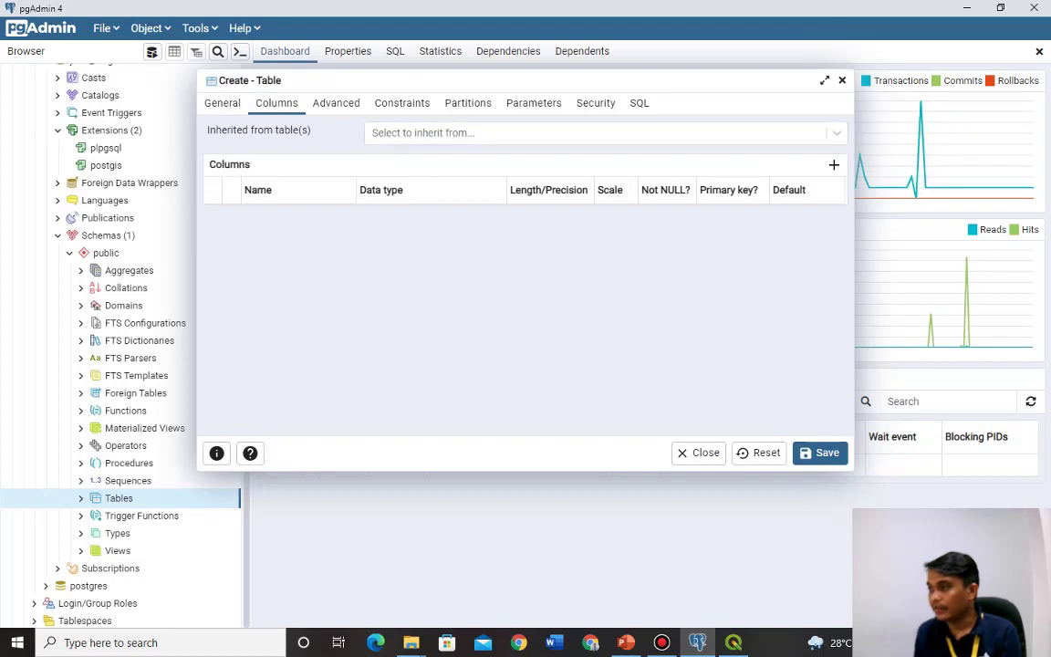
Add an id column of type bigint as the primary key.
{"action": "left_click", "coordinate": [833, 164]}
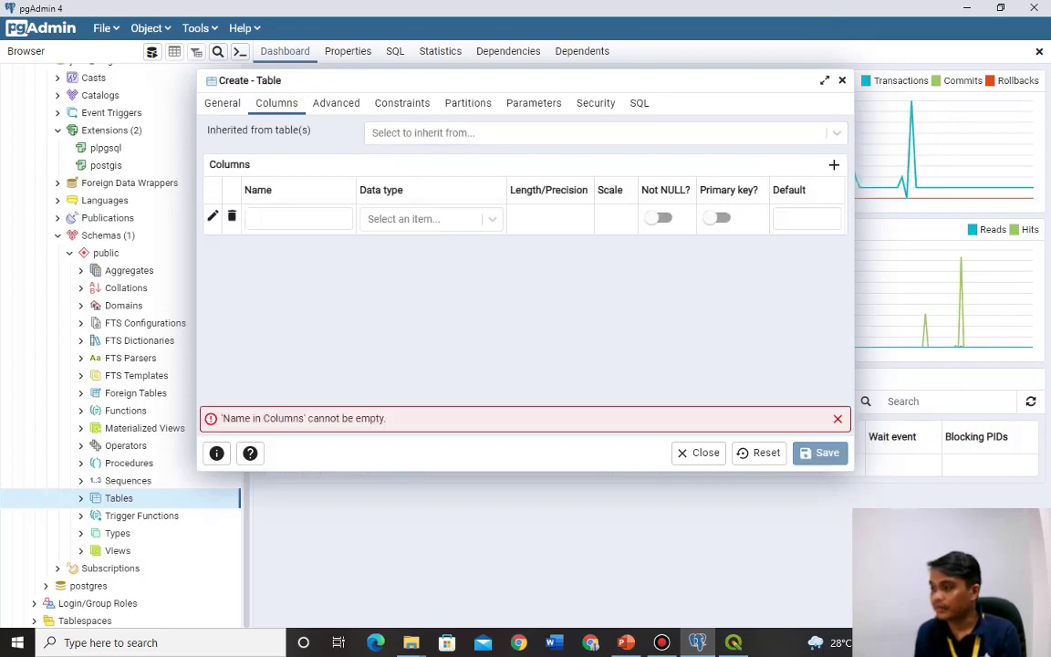
{"action": "left_click", "coordinate": [297, 218]}
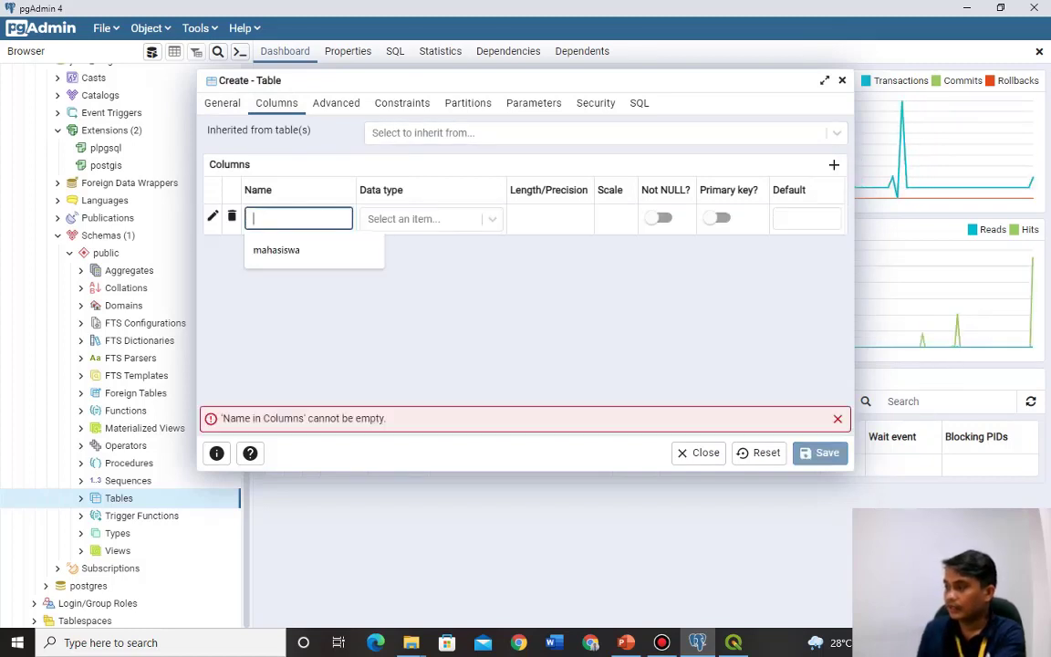
{"action": "type", "text": "id"}
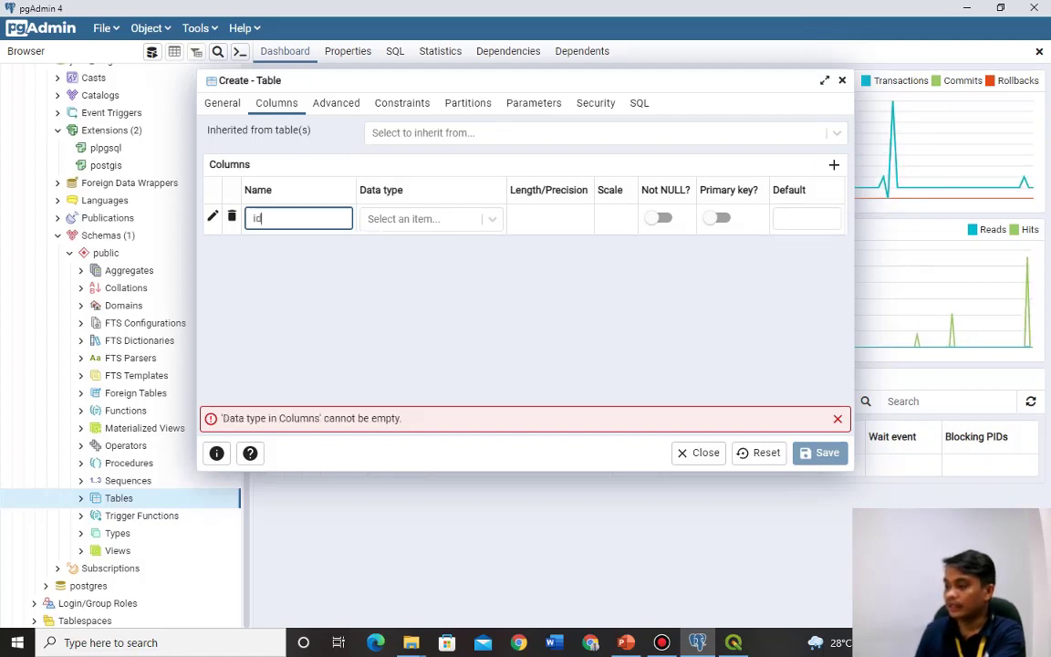
{"action": "key", "text": "Tab"}
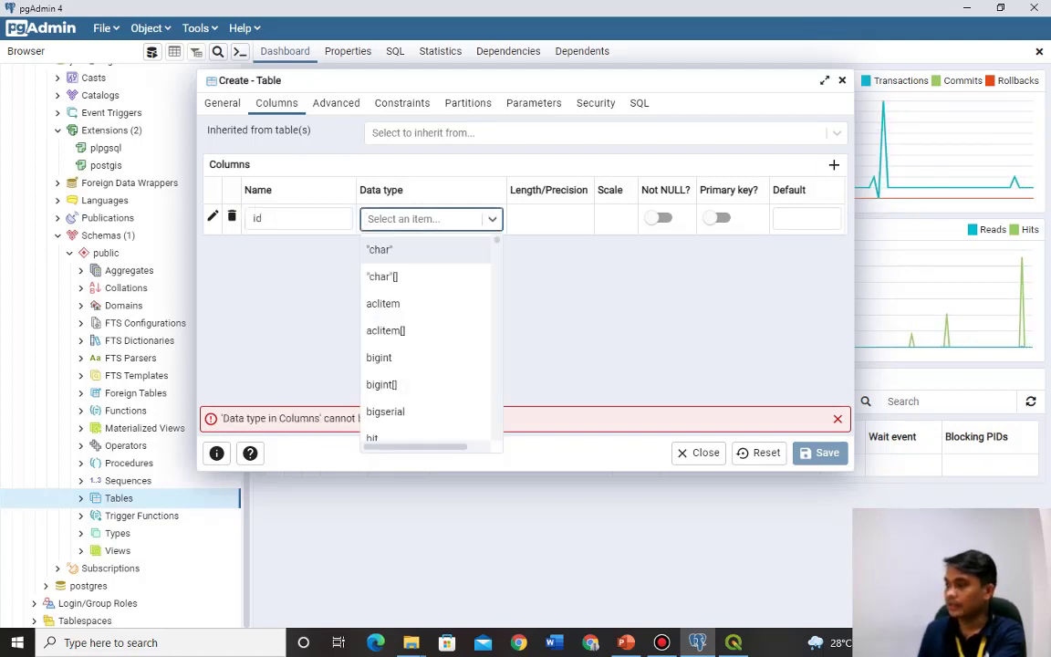
{"action": "key", "text": "Down"}
{"action": "key", "text": "Down"}
{"action": "key", "text": "Down"}
{"action": "key", "text": "Up"}
{"action": "key", "text": "Up"}
{"action": "key", "text": "Up"}
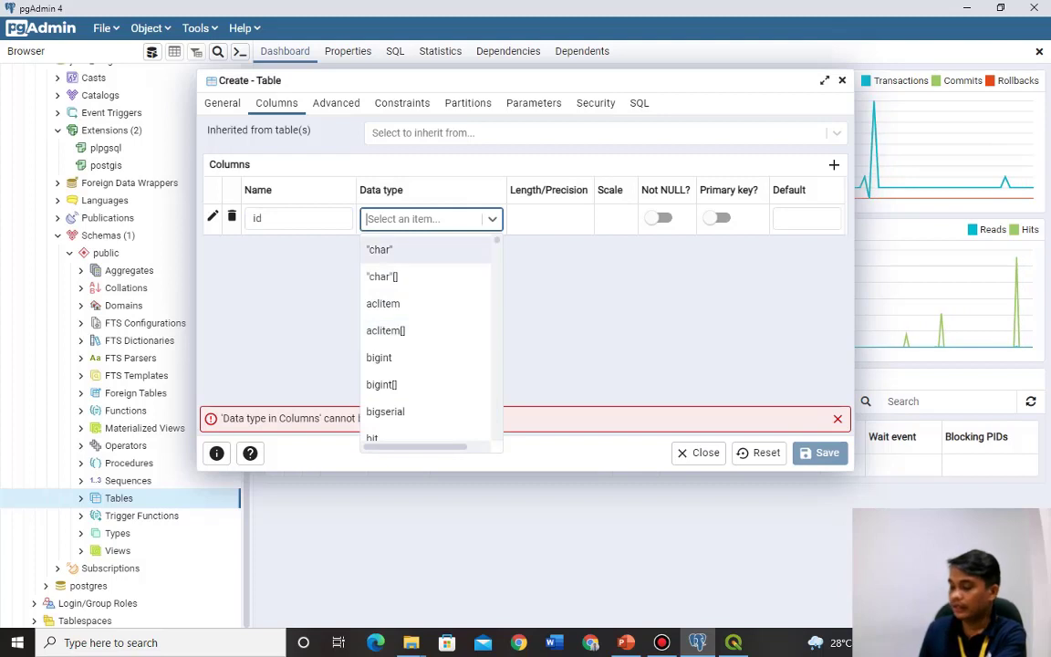
{"action": "type", "text": "int"}
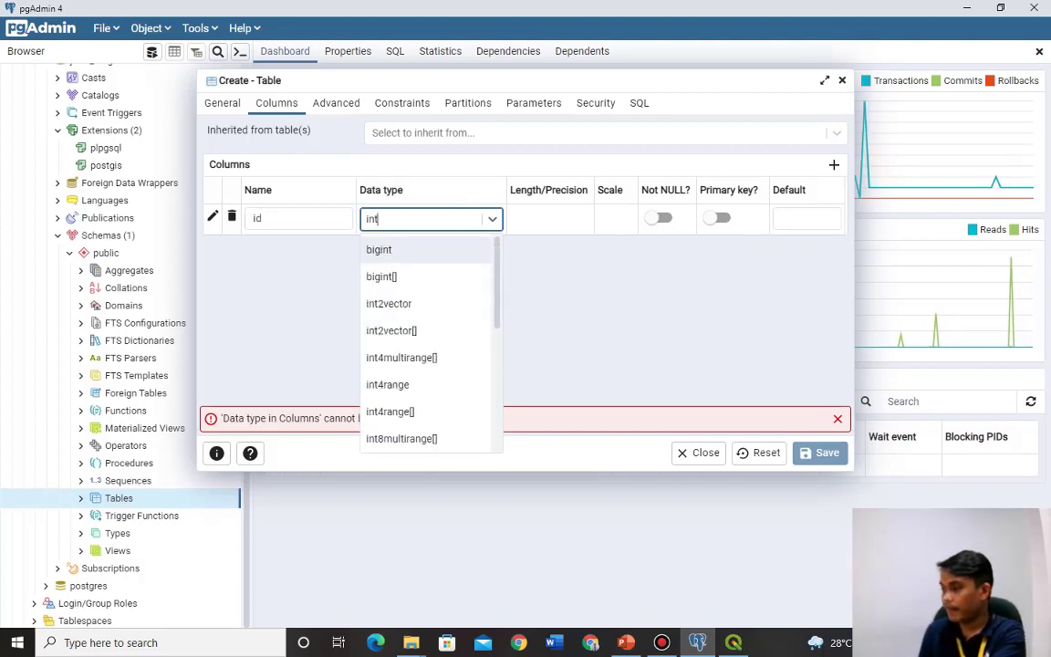
{"action": "key", "text": "Return"}
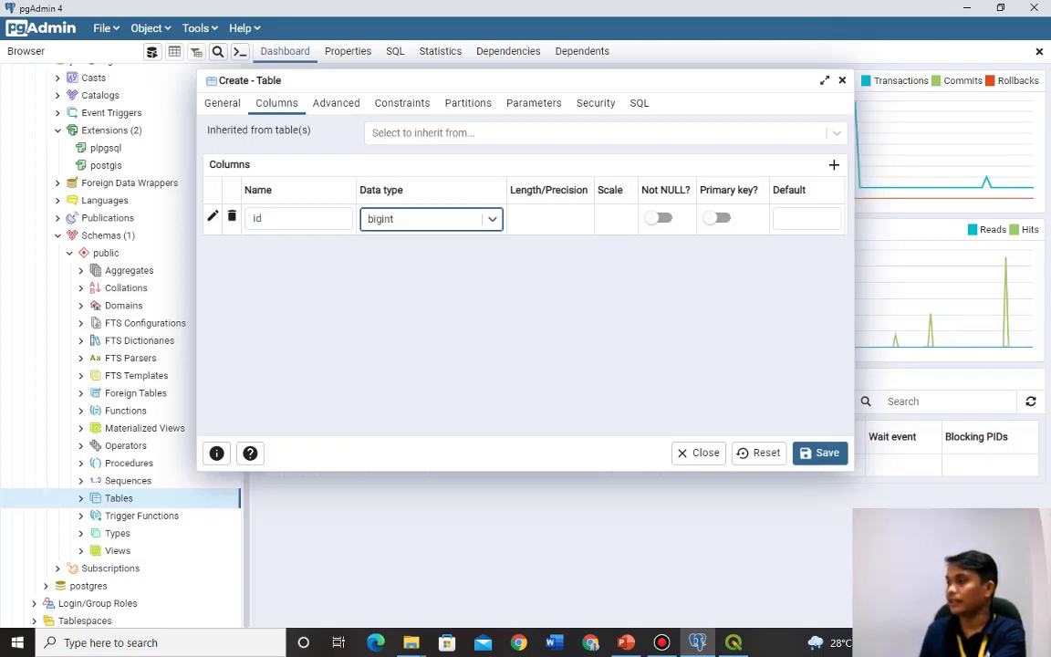
{"action": "key", "text": "Tab"}
{"action": "key", "text": "Tab"}
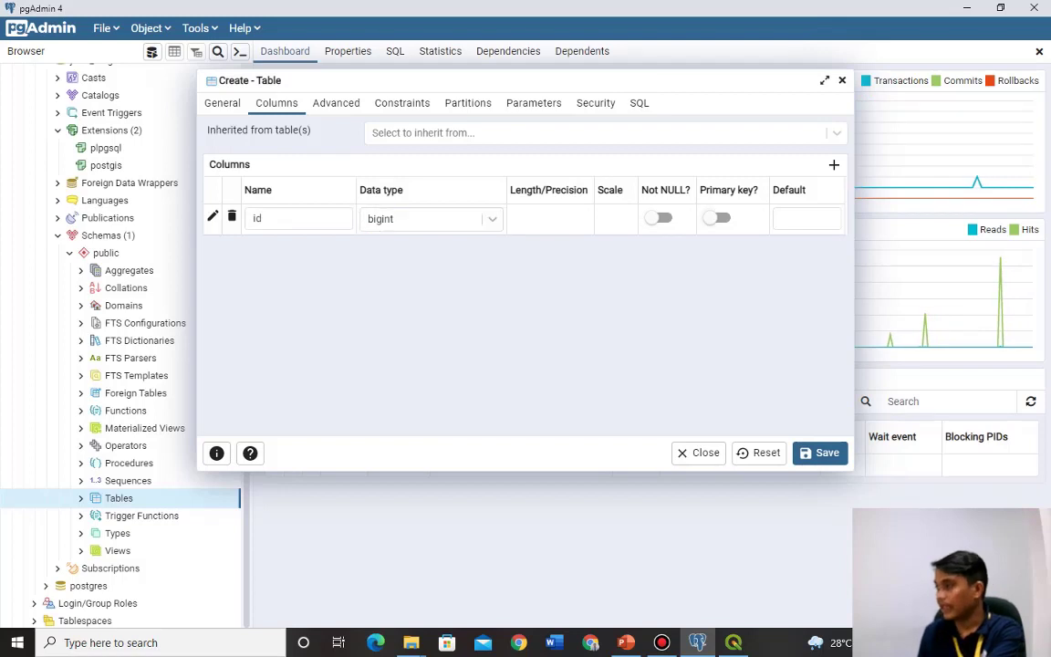
{"action": "key", "text": "space"}
Add a nim column of type text.
{"action": "left_click", "coordinate": [833, 165]}
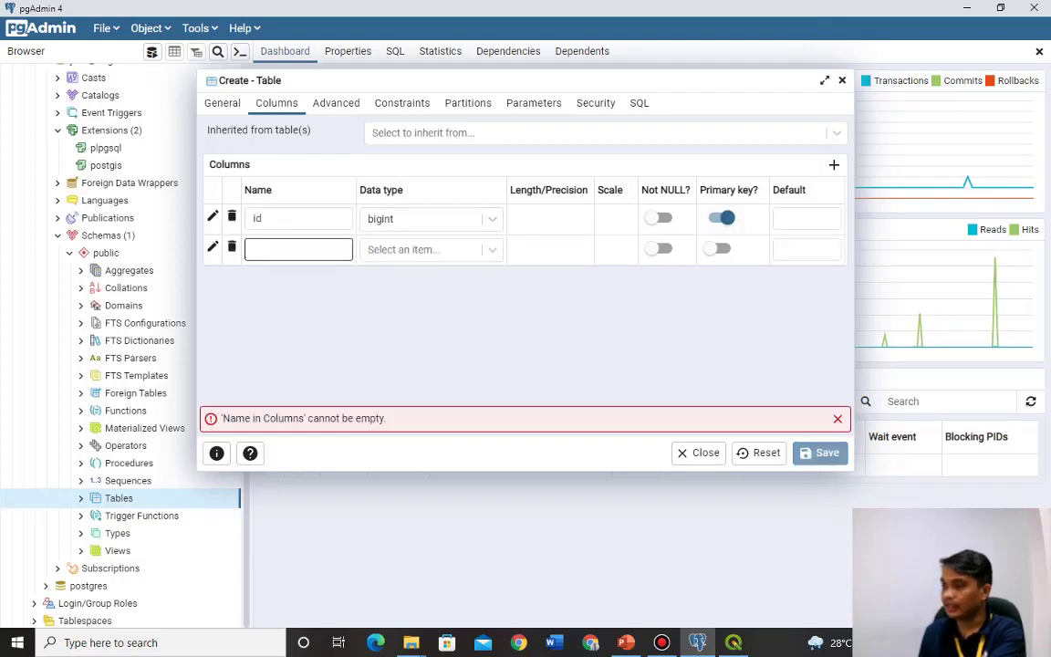
{"action": "type", "text": "nim"}
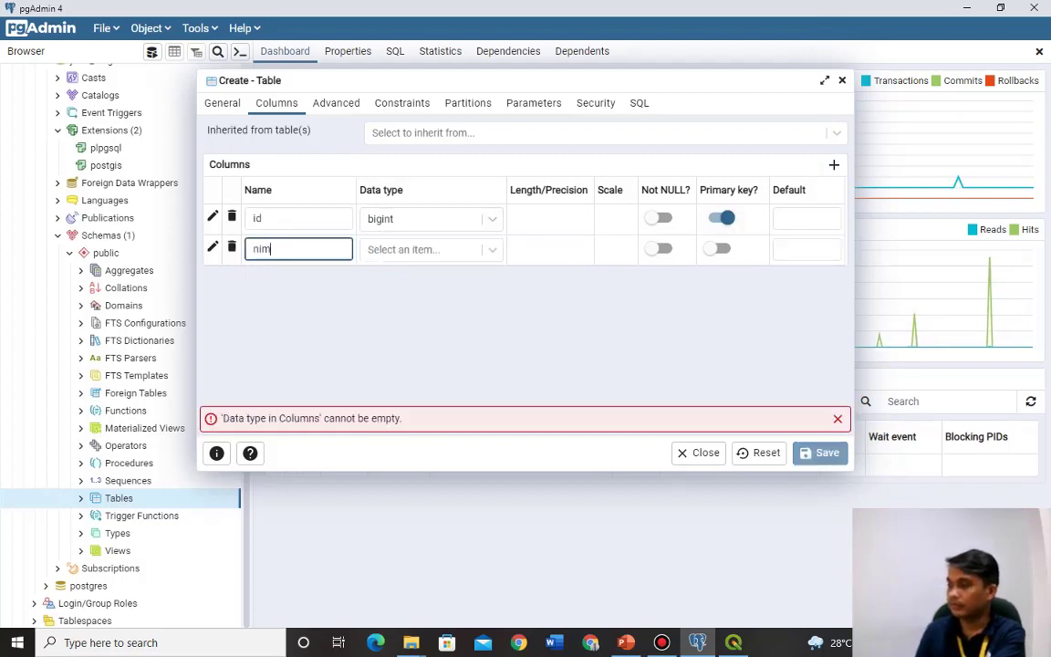
{"action": "key", "text": "Tab"}
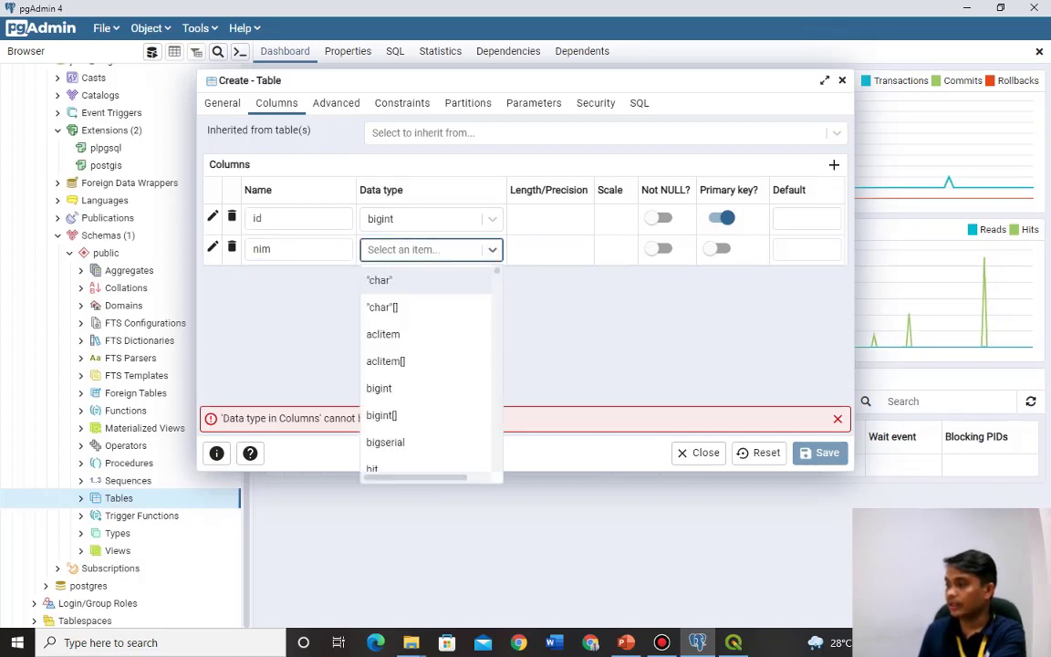
{"action": "key", "text": "Return"}
{"action": "key", "text": "Down"}
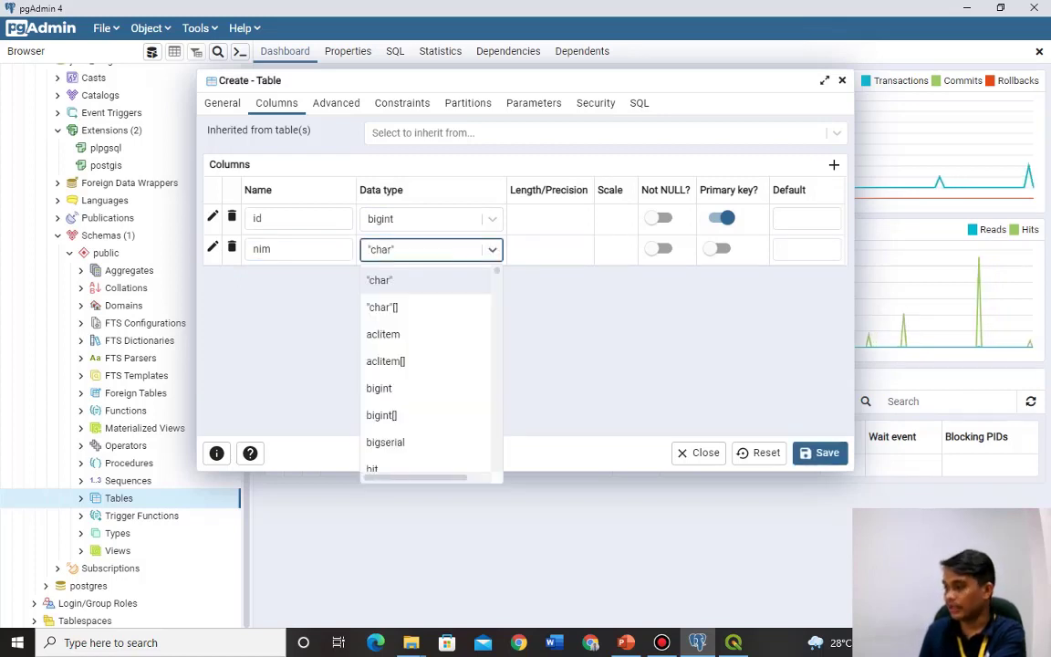
{"action": "type", "text": "var"}
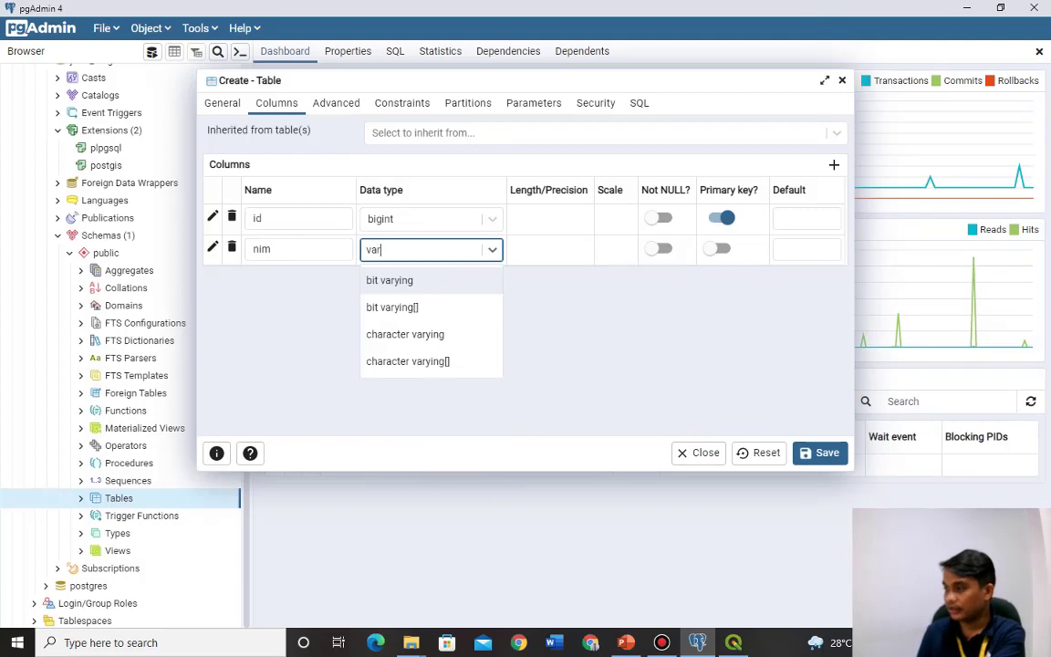
{"action": "key", "text": "BackSpace"}
{"action": "key", "text": "BackSpace"}
{"action": "key", "text": "BackSpace"}
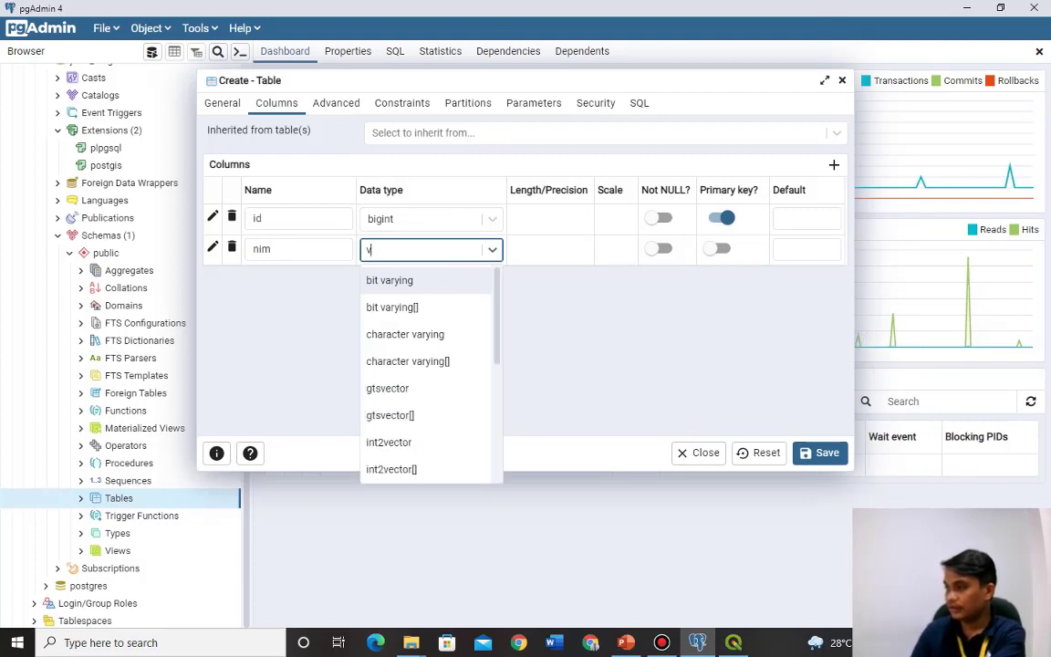
{"action": "type", "text": "te"}
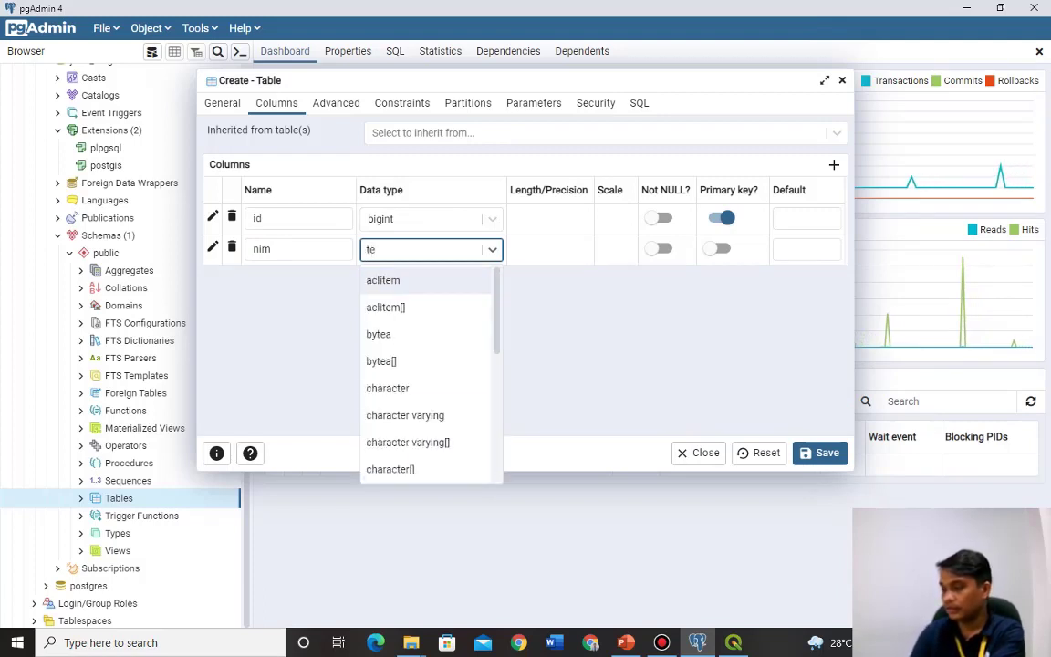
{"action": "type", "text": "x"}
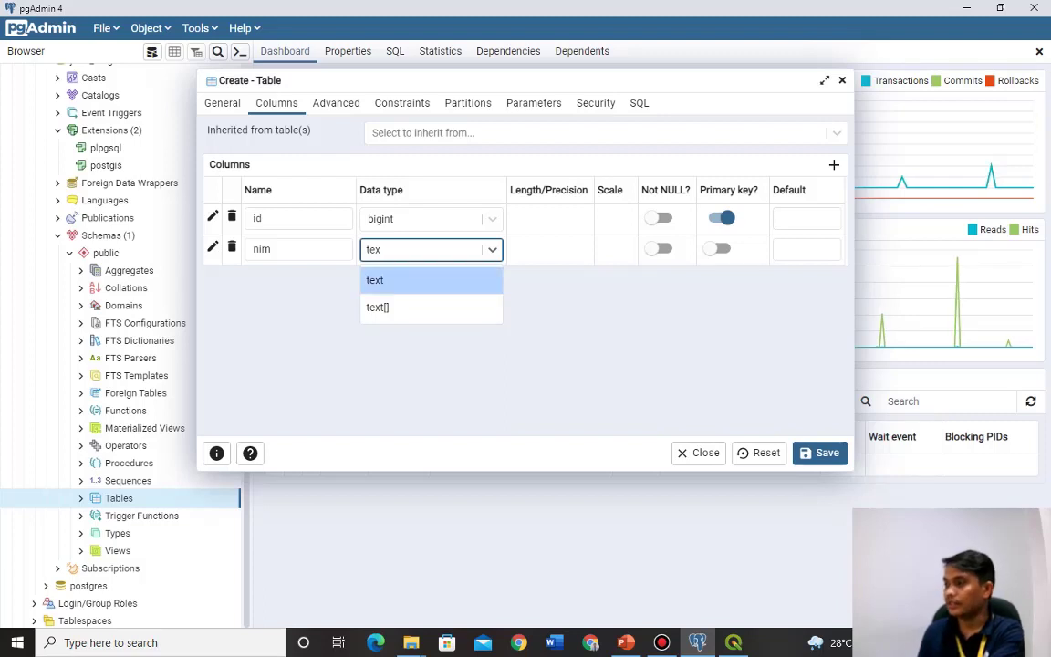
{"action": "key", "text": "Return"}
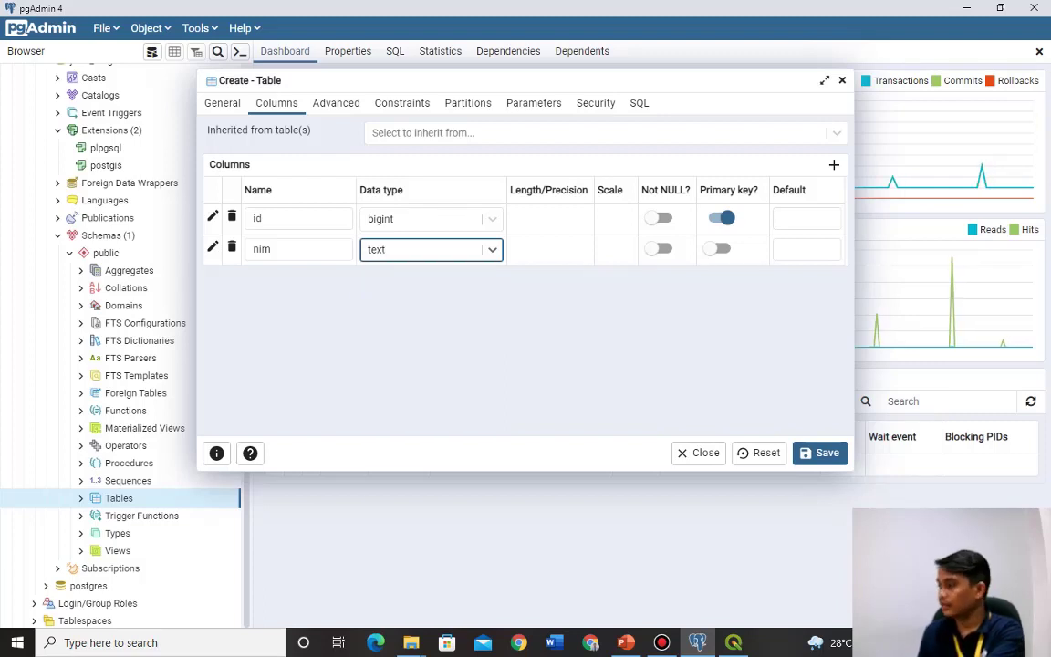
Add a nama column of type text and save the mahasiswa table.
{"action": "key", "text": "ctrl+shift+a"}
{"action": "left_click", "coordinate": [297, 279]}
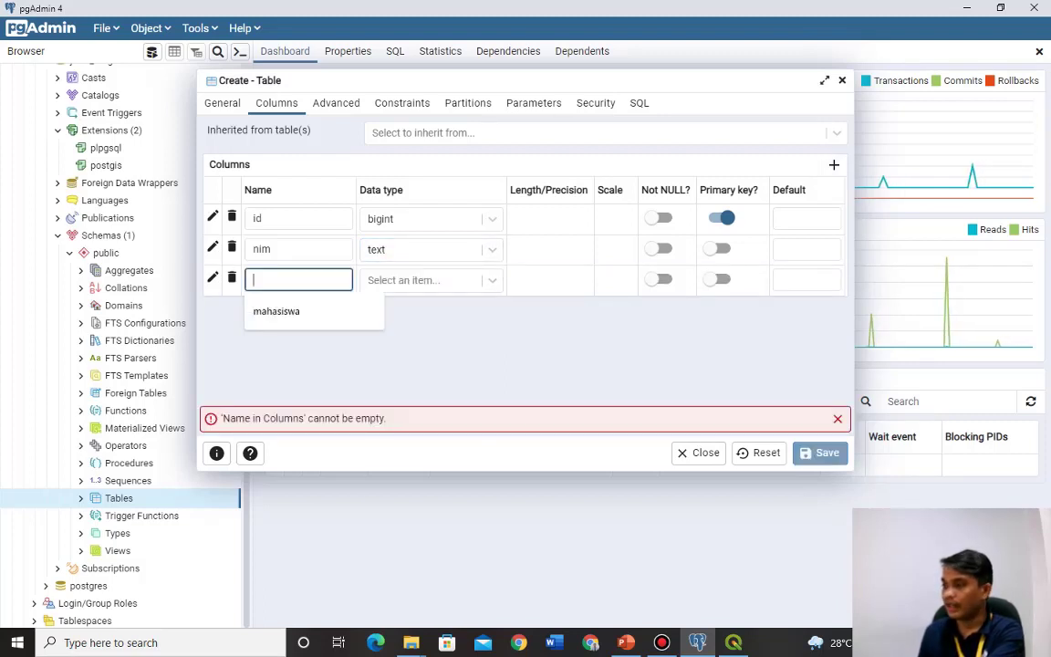
{"action": "type", "text": "nama"}
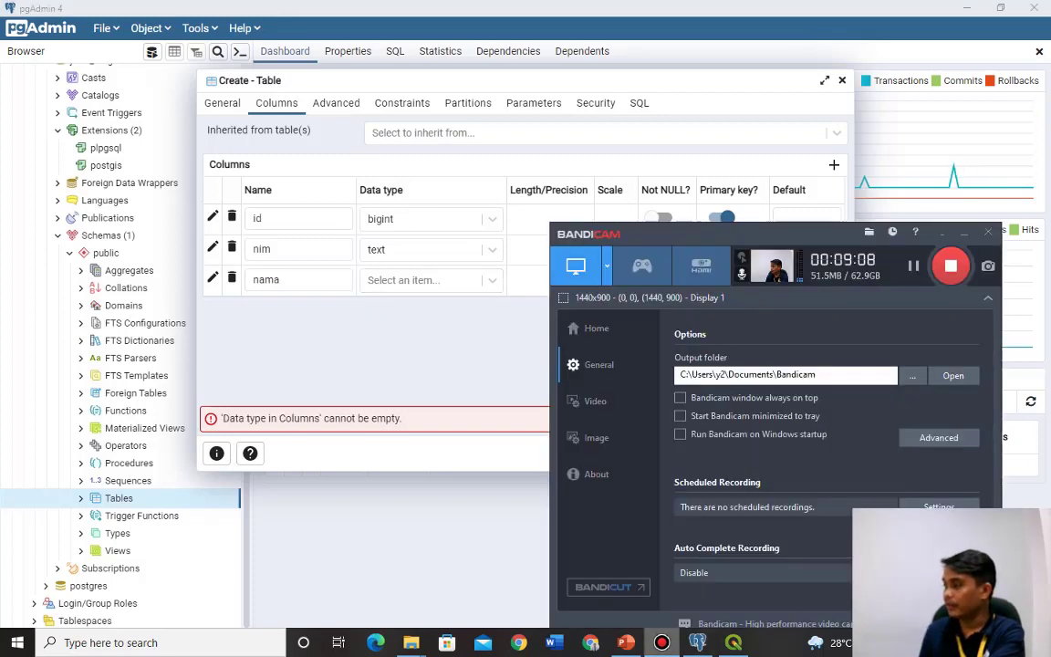
{"action": "key", "text": "Tab"}
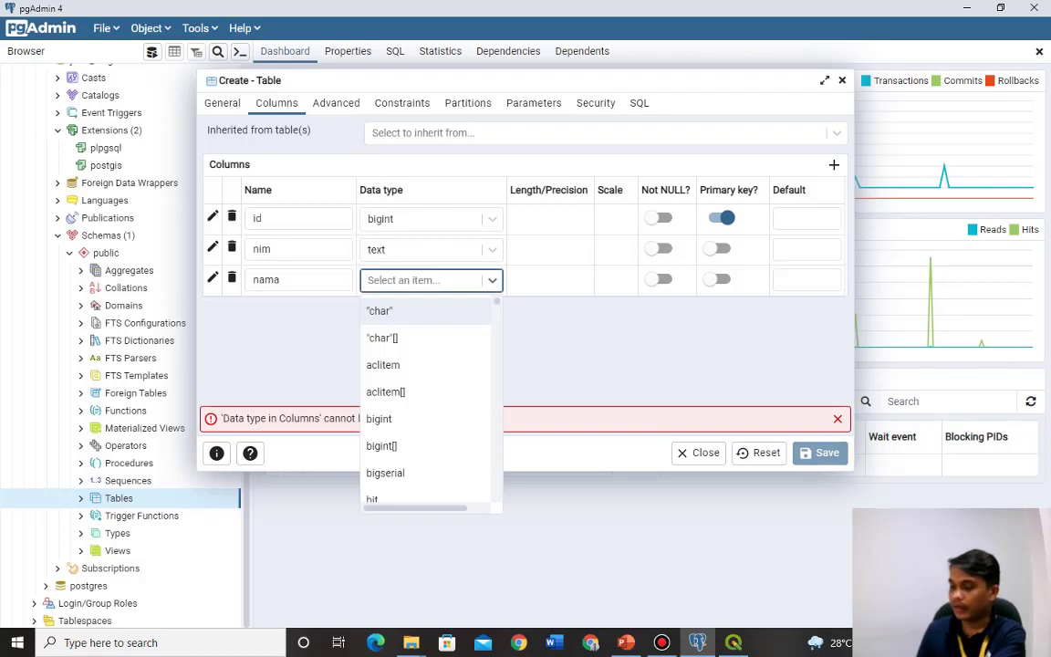
{"action": "type", "text": "text"}
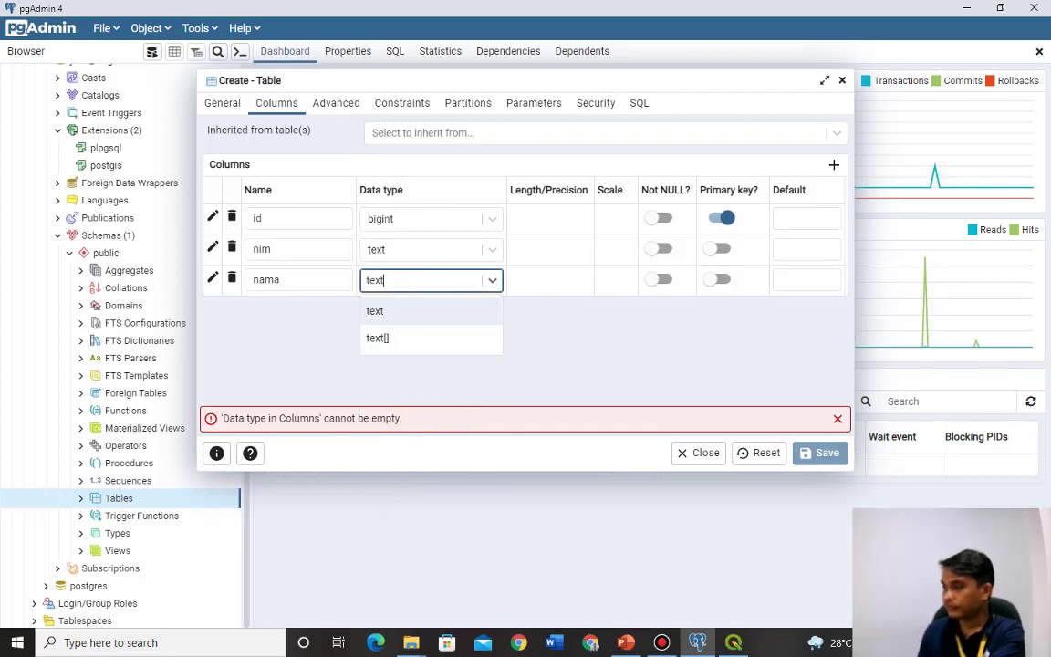
{"action": "key", "text": "Return"}
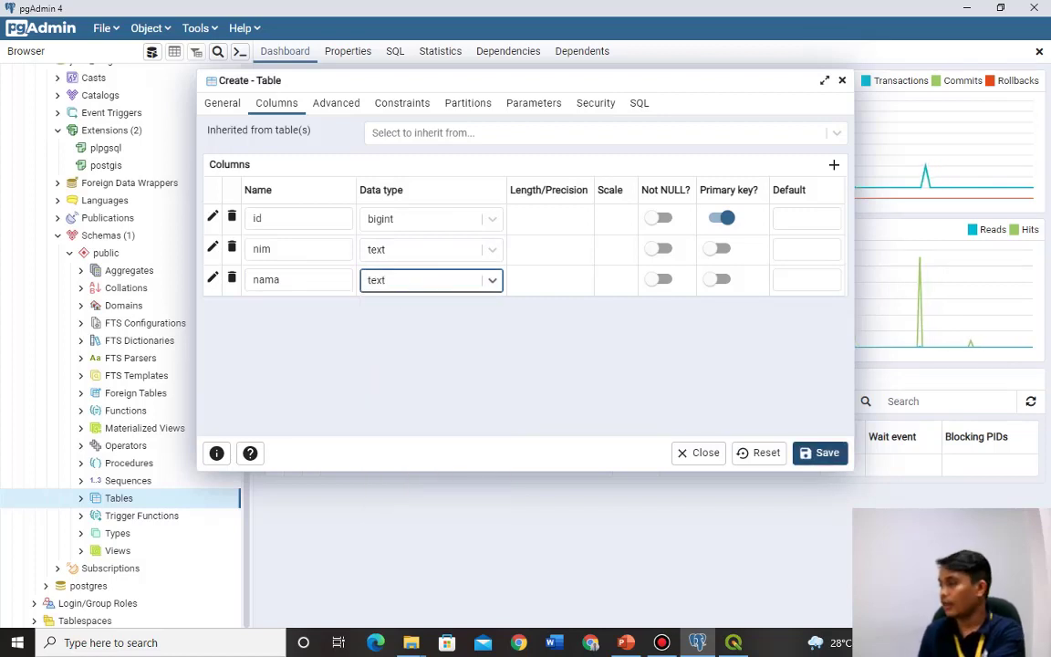
{"action": "key", "text": "Return"}
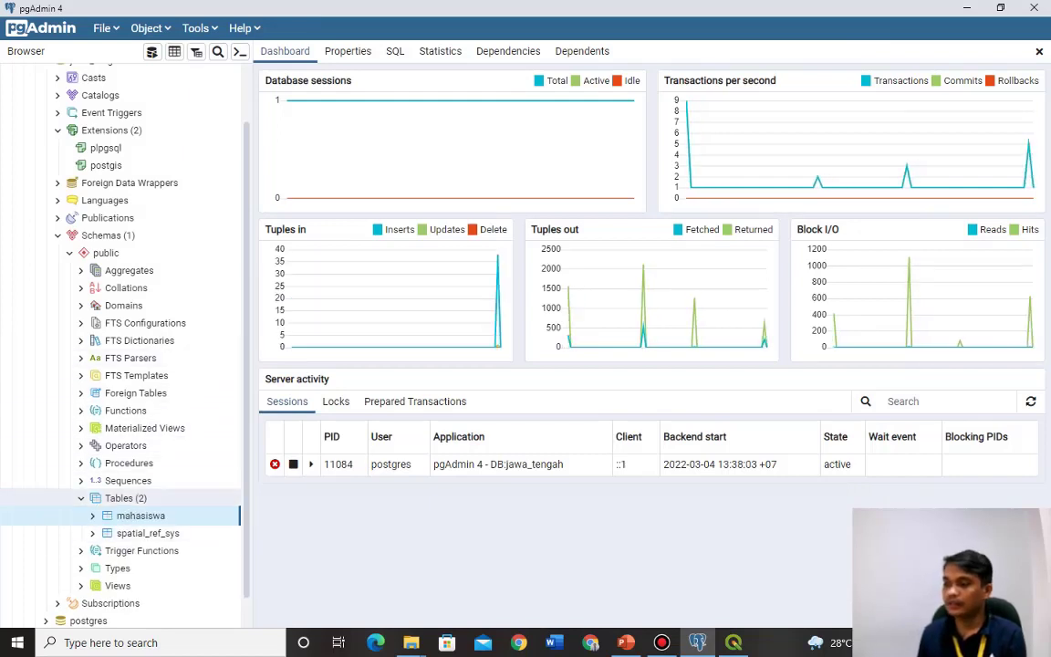
View all rows of the mahasiswa table to confirm it is empty.
{"action": "left_click", "coordinate": [92, 516]}
{"action": "scroll", "coordinate": [136, 483], "scroll_direction": "down", "scroll_amount": 3}
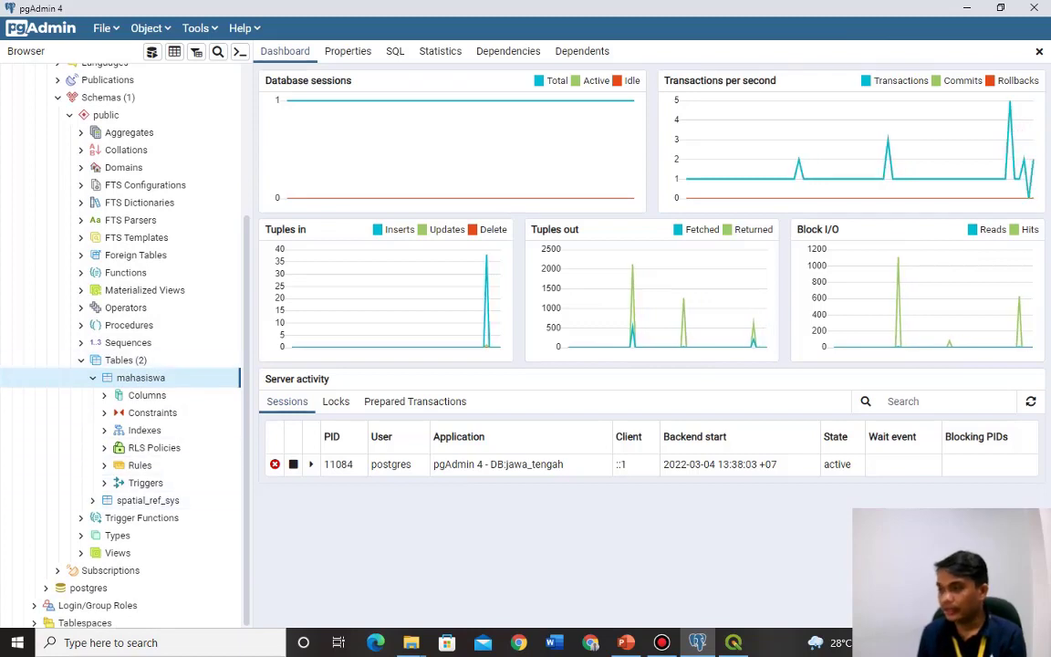
{"action": "key", "text": "alt+shift+o"}
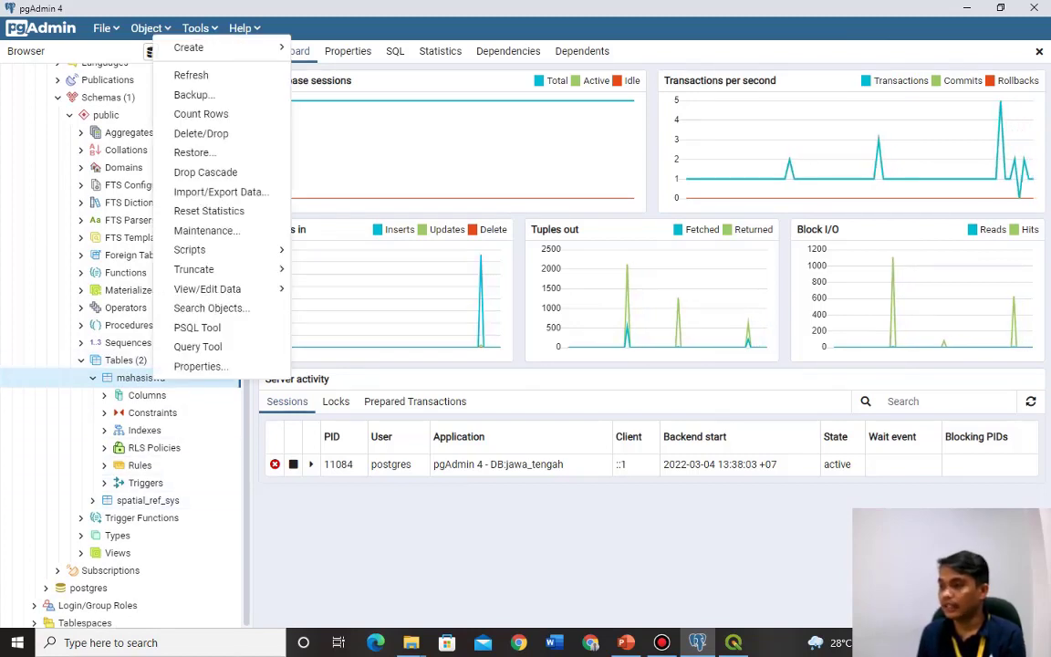
{"action": "mouse_move", "coordinate": [208, 289]}
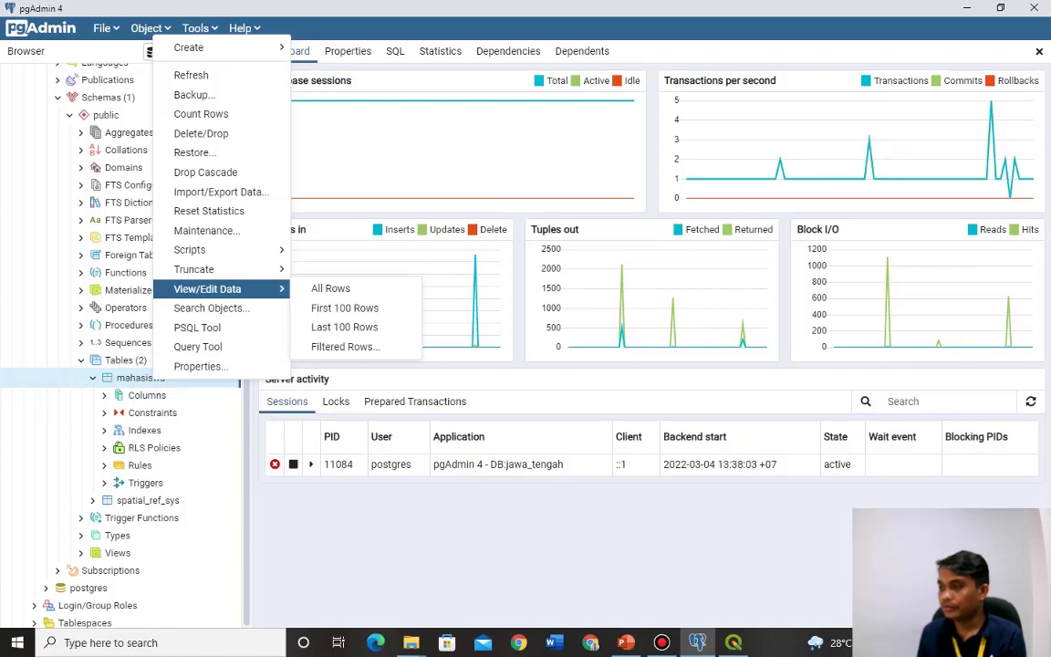
{"action": "left_click", "coordinate": [330, 288]}
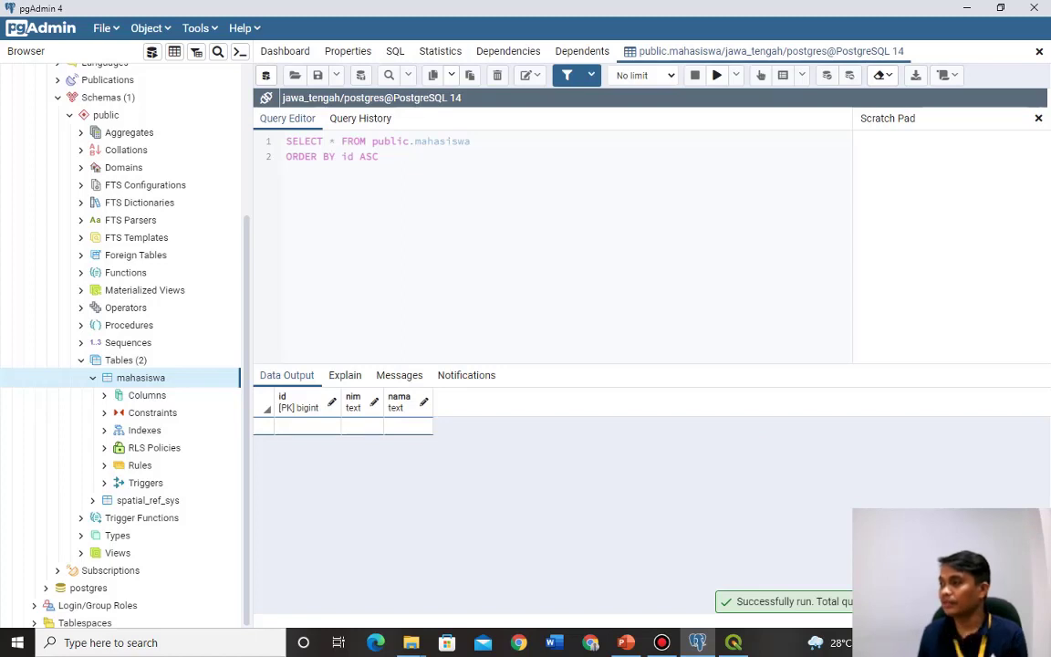
Open a blank Query Tool on the jawa_tengah database.
{"action": "left_click", "coordinate": [146, 28]}
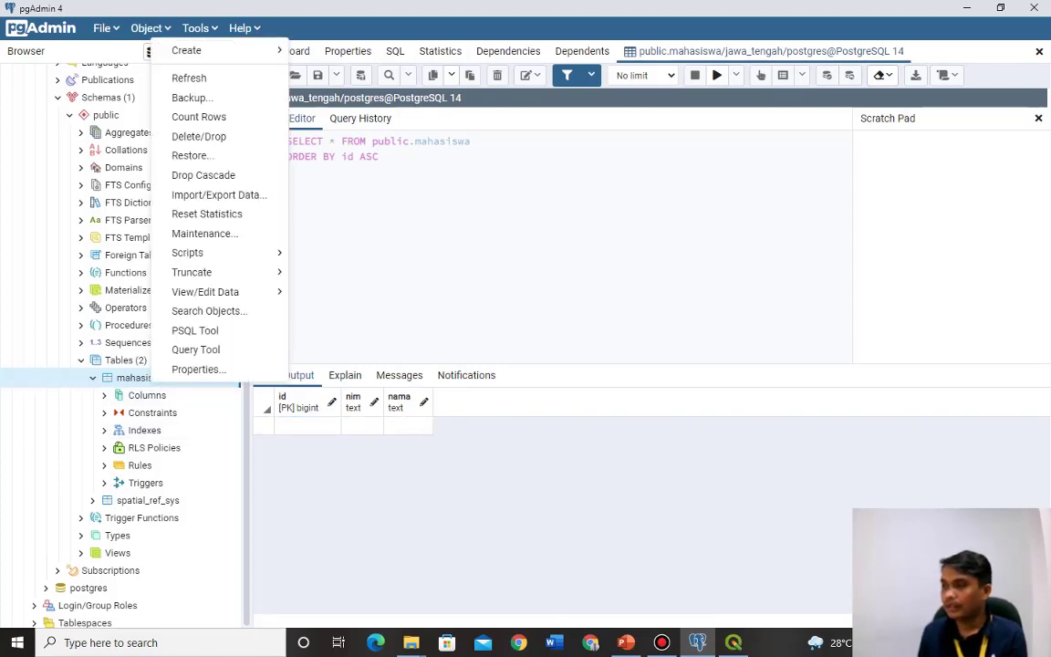
{"action": "mouse_move", "coordinate": [200, 253]}
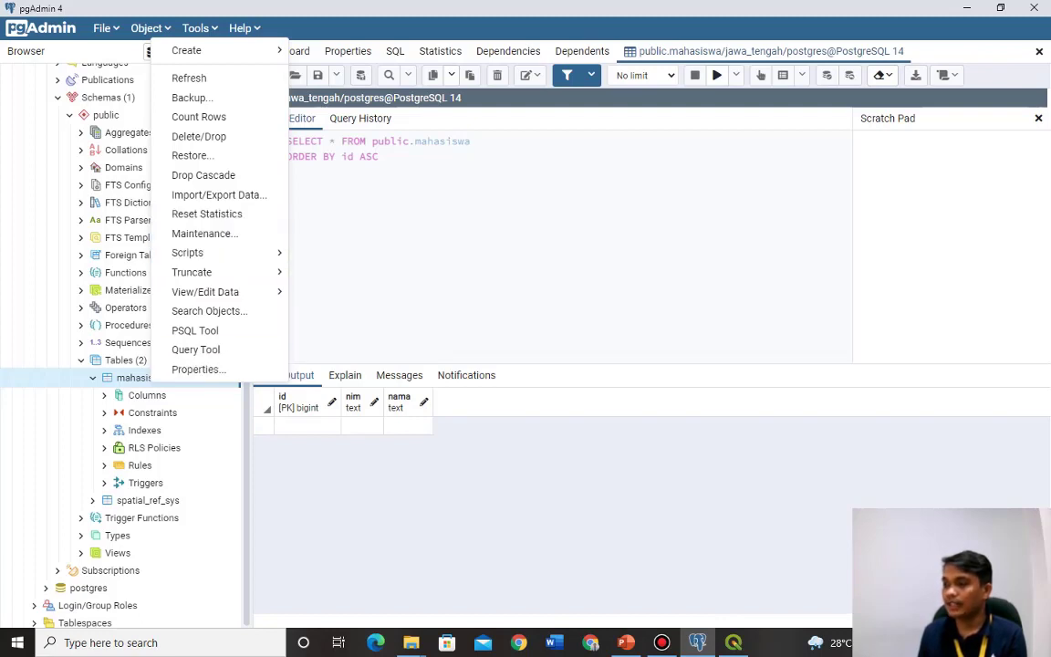
{"action": "left_click", "coordinate": [196, 398]}
{"action": "mouse_move", "coordinate": [210, 252]}
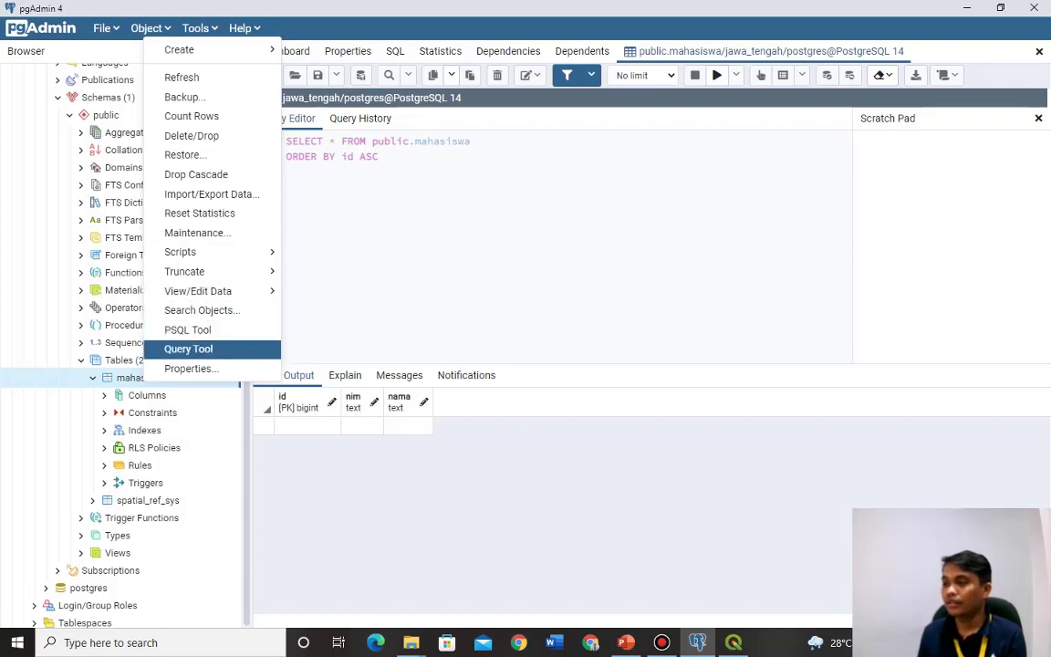
{"action": "left_click", "coordinate": [187, 348]}
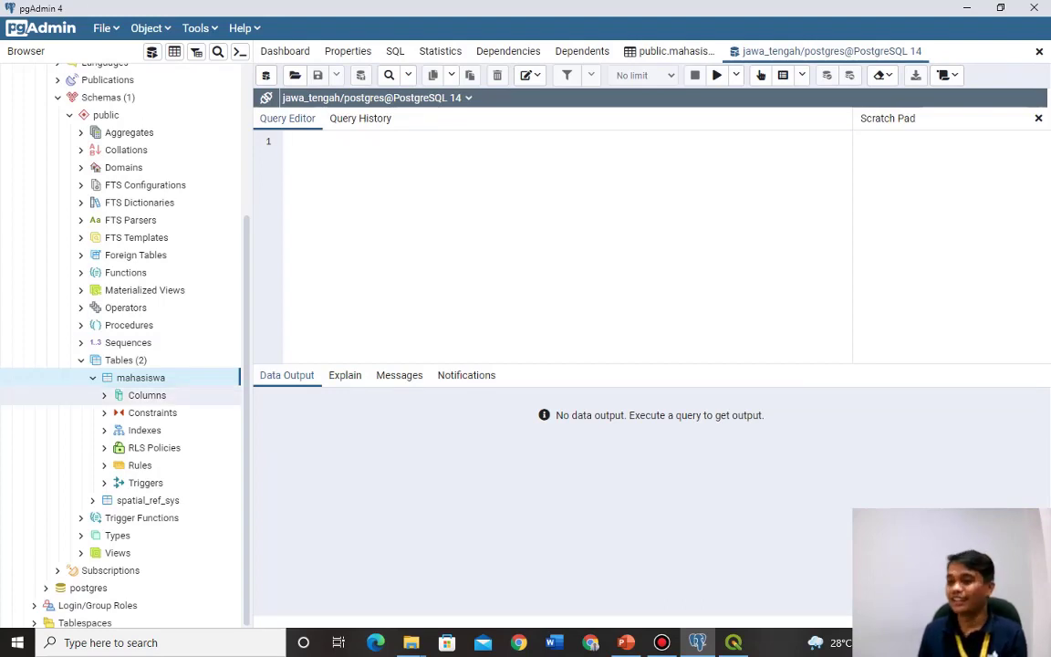
Generate an INSERT script for mahasiswa and set the id value to 1.
{"action": "left_click", "coordinate": [151, 27]}
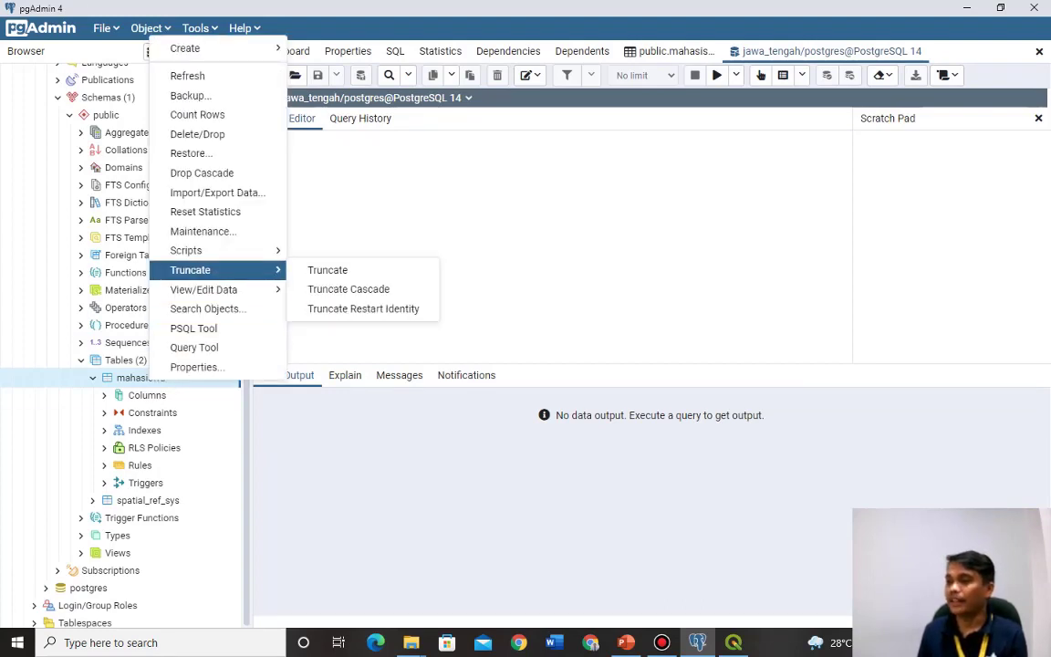
{"action": "left_click", "coordinate": [338, 288]}
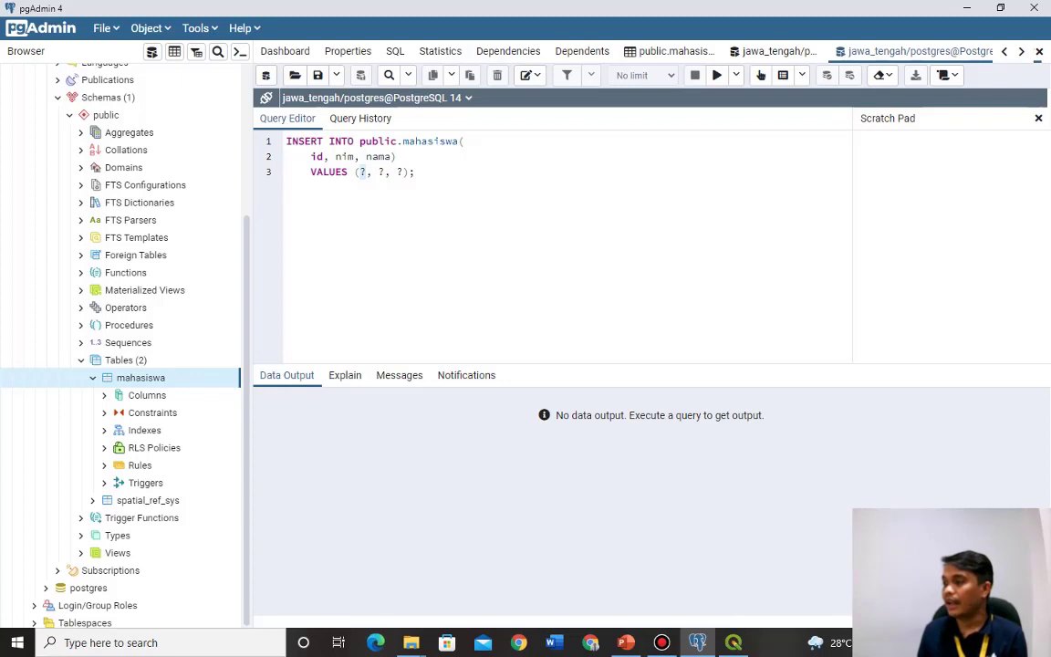
{"action": "left_click", "coordinate": [357, 172]}
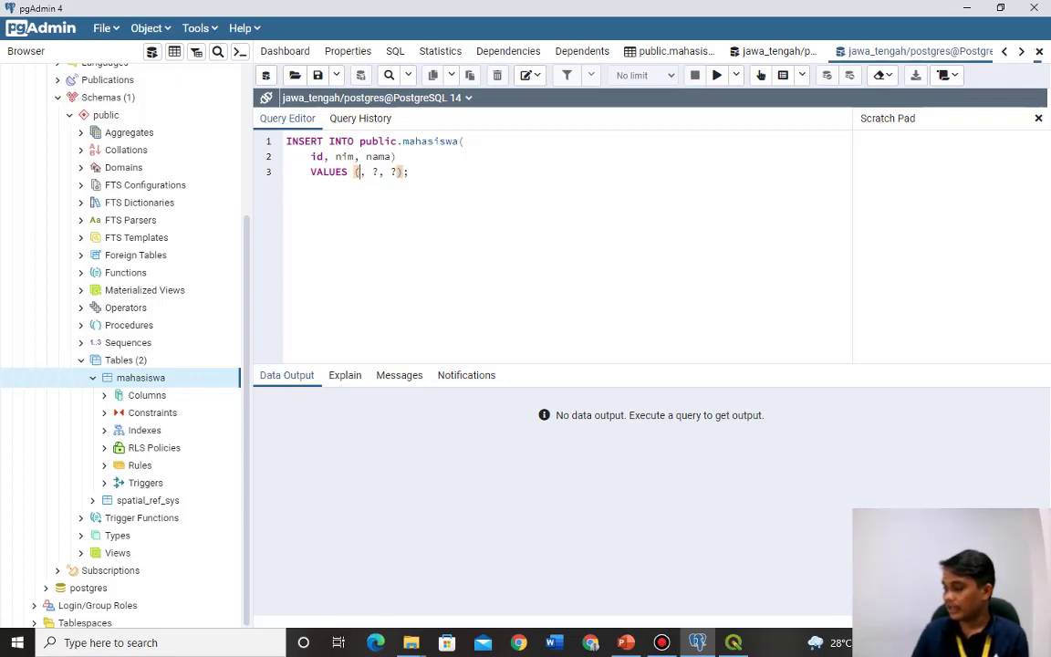
{"action": "key", "text": "Delete"}
{"action": "type", "text": "1"}
Fill in the student's nim and name as quoted text and run the insert.
{"action": "left_click", "coordinate": [379, 172]}
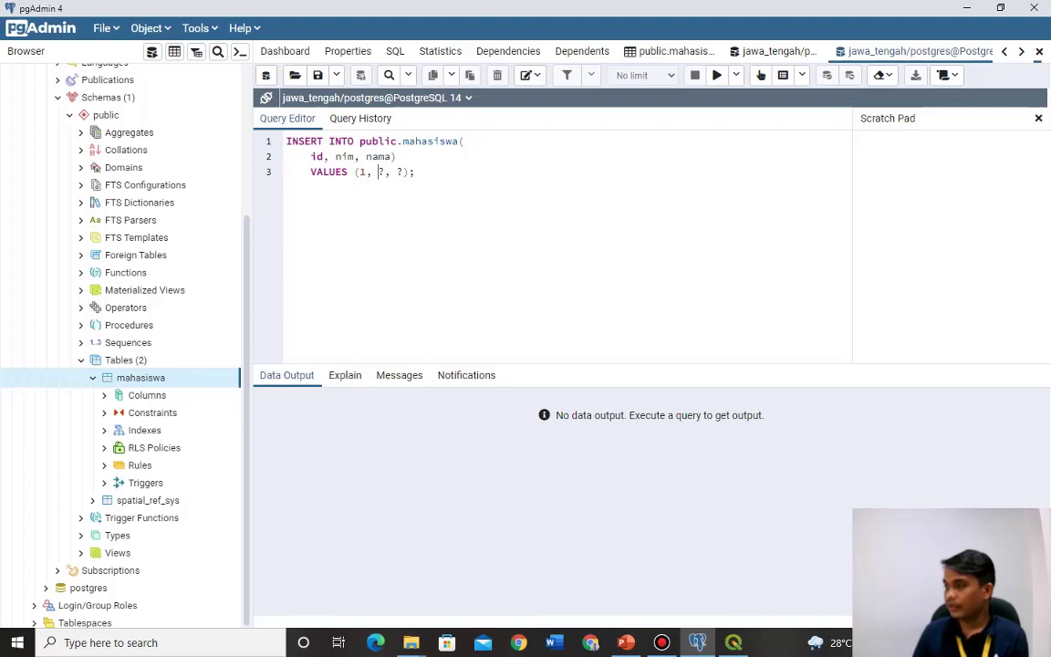
{"action": "key", "text": "Delete"}
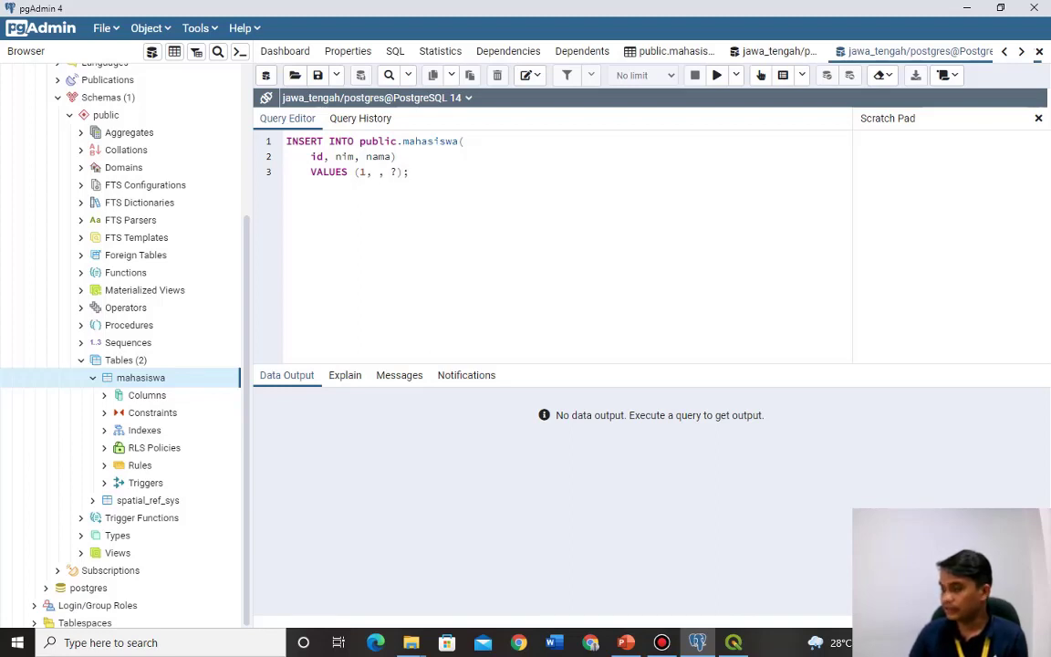
{"action": "type", "text": "''"}
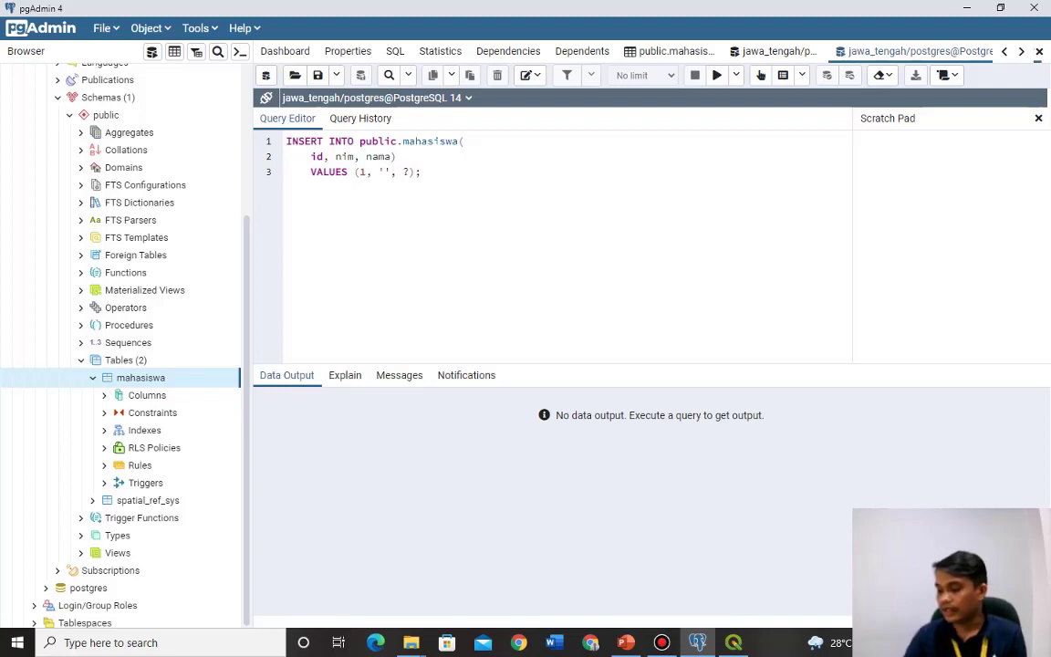
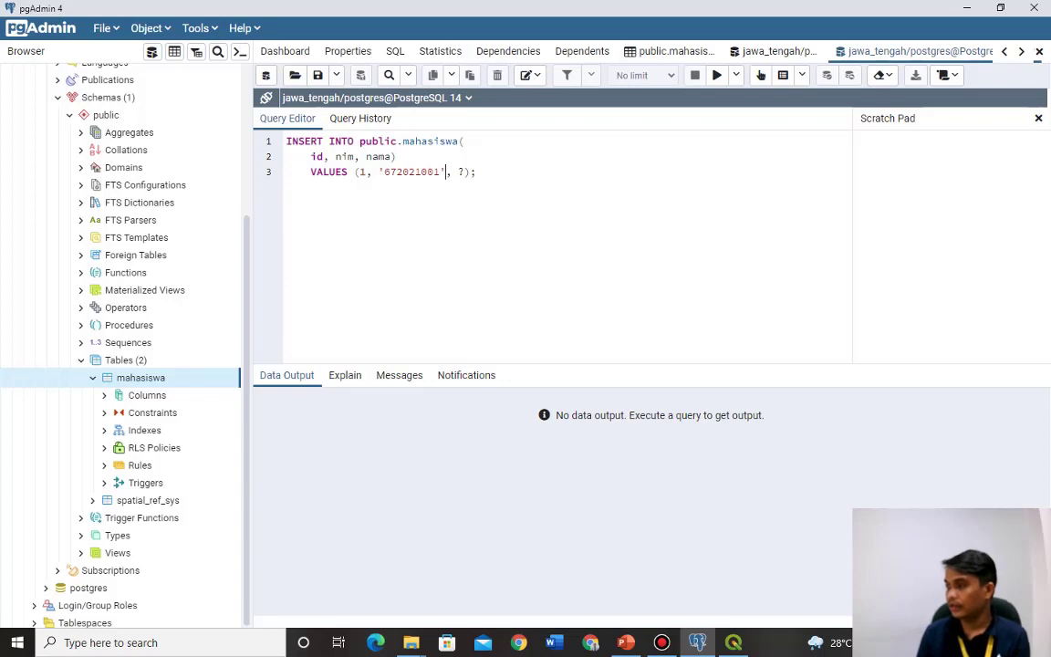
{"action": "key", "text": "Right"}
{"action": "key", "text": "Right"}
{"action": "key", "text": "Delete"}
{"action": "type", "text": "'"}
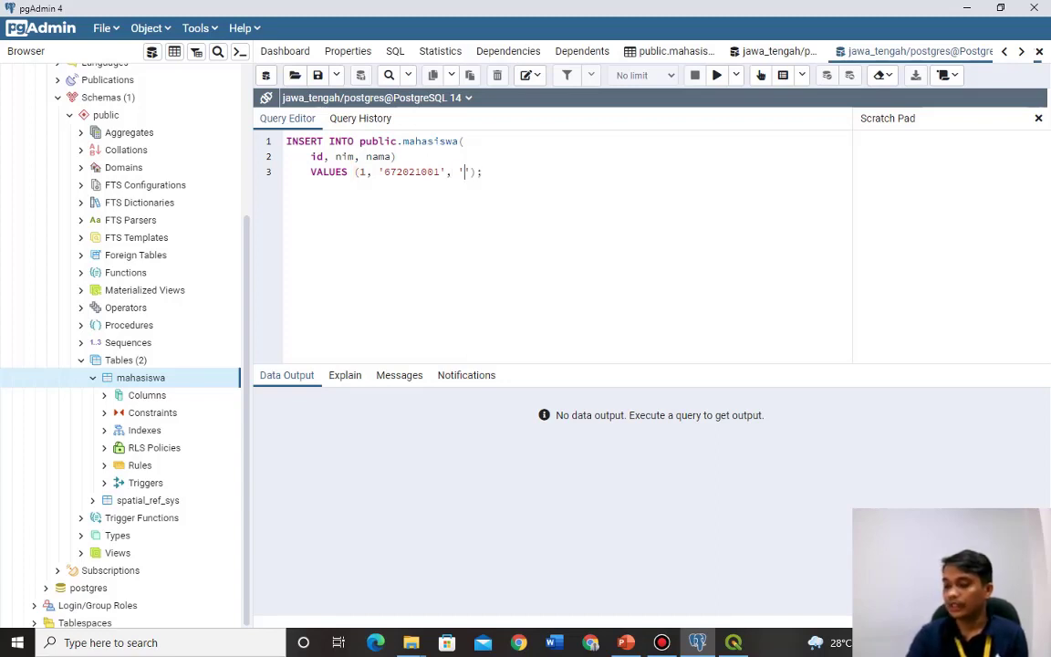
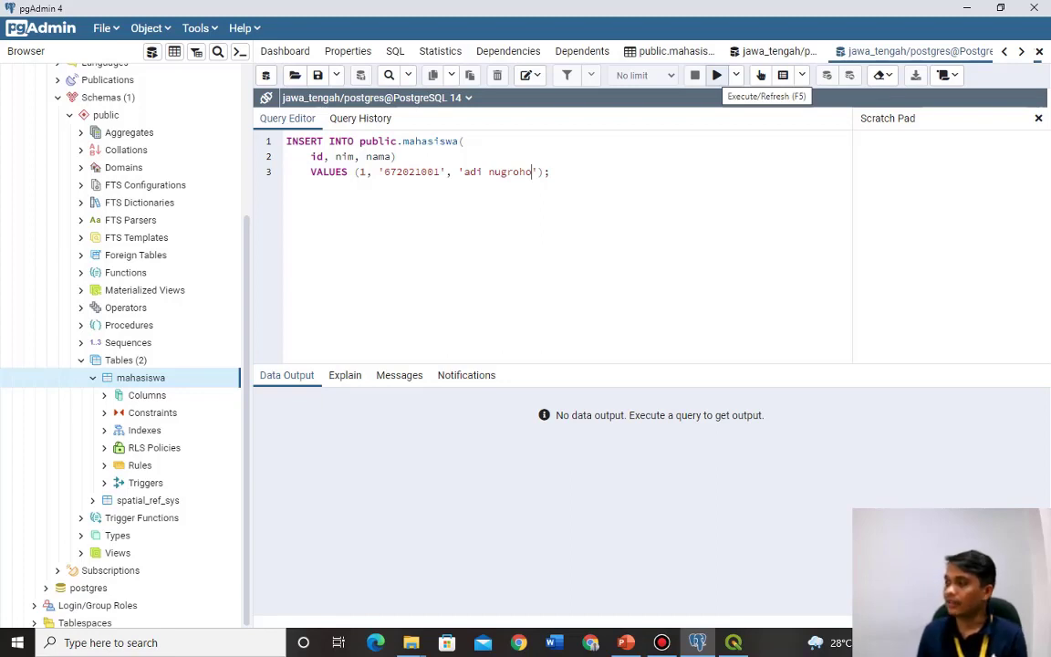
{"action": "left_click", "coordinate": [717, 75]}
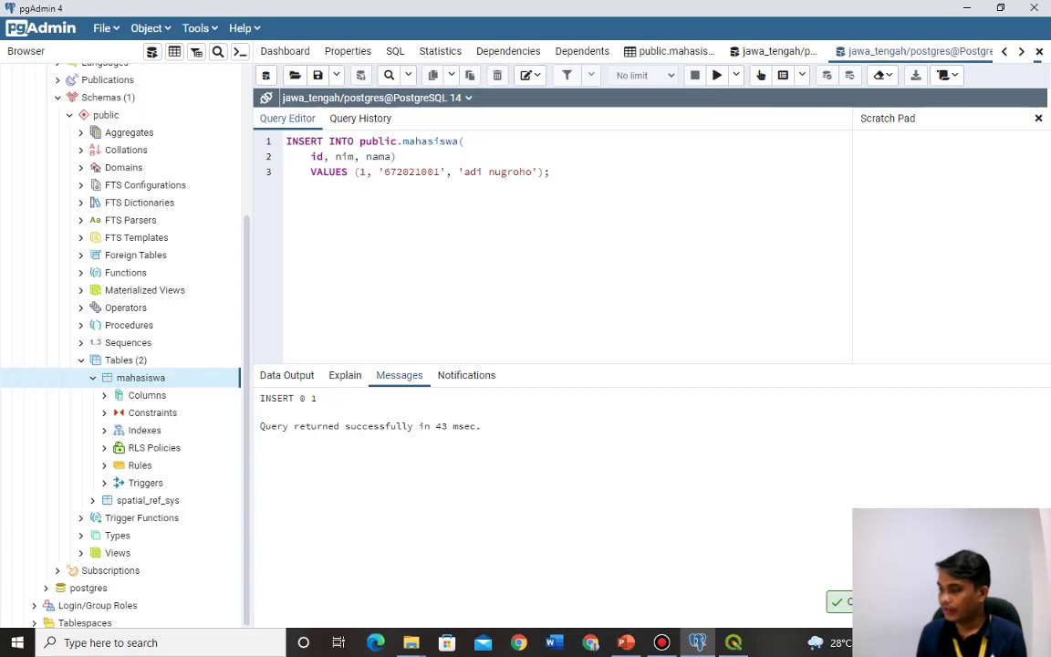
{"action": "left_click_drag", "start_coordinate": [345, 426], "coordinate": [480, 426]}
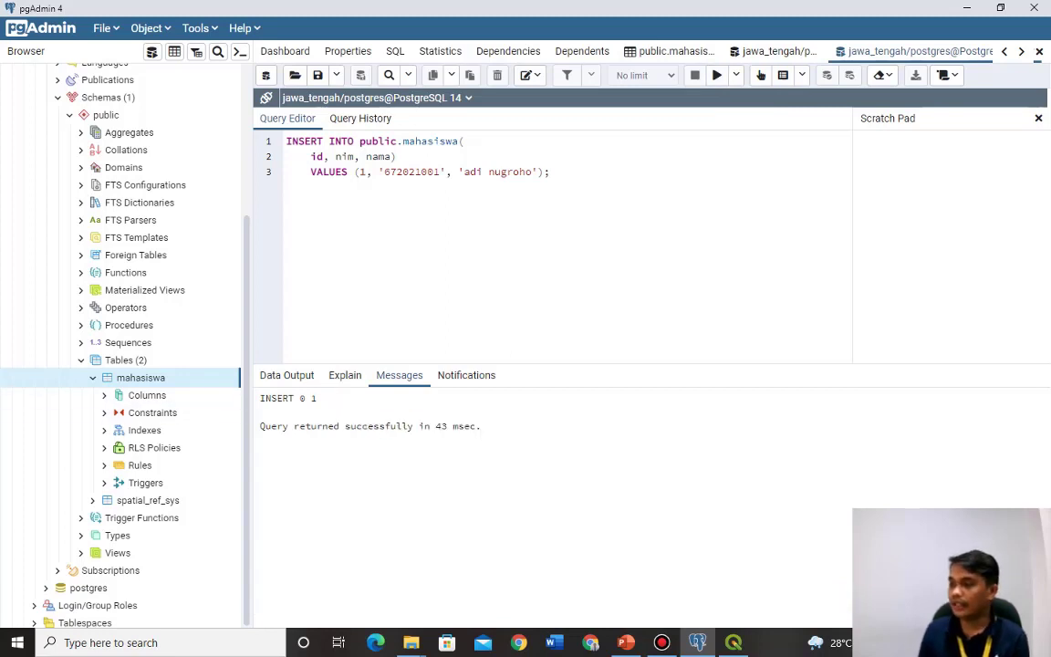
View all mahasiswa rows and check its id, nim and nama columns.
{"action": "left_click", "coordinate": [150, 28]}
{"action": "mouse_move", "coordinate": [211, 291]}
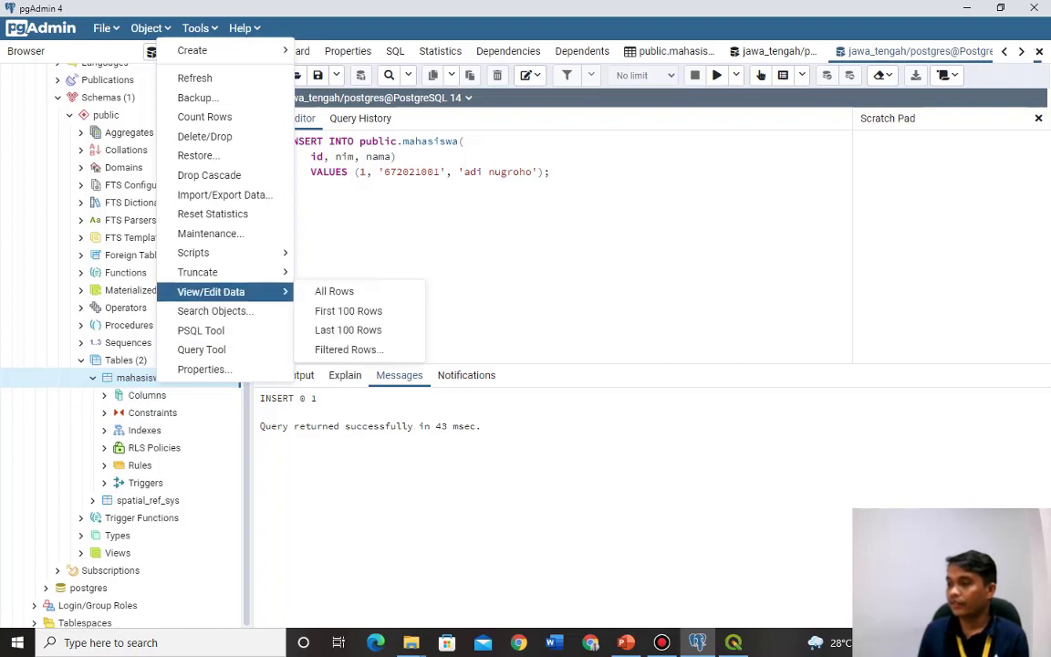
{"action": "left_click", "coordinate": [334, 291]}
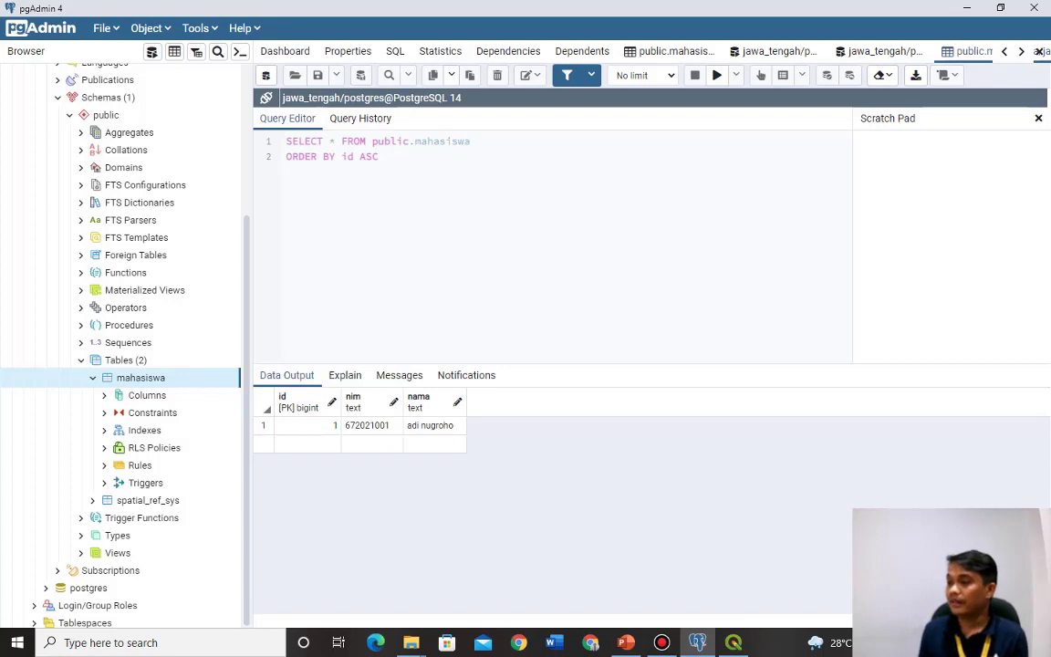
{"action": "left_click", "coordinate": [146, 395]}
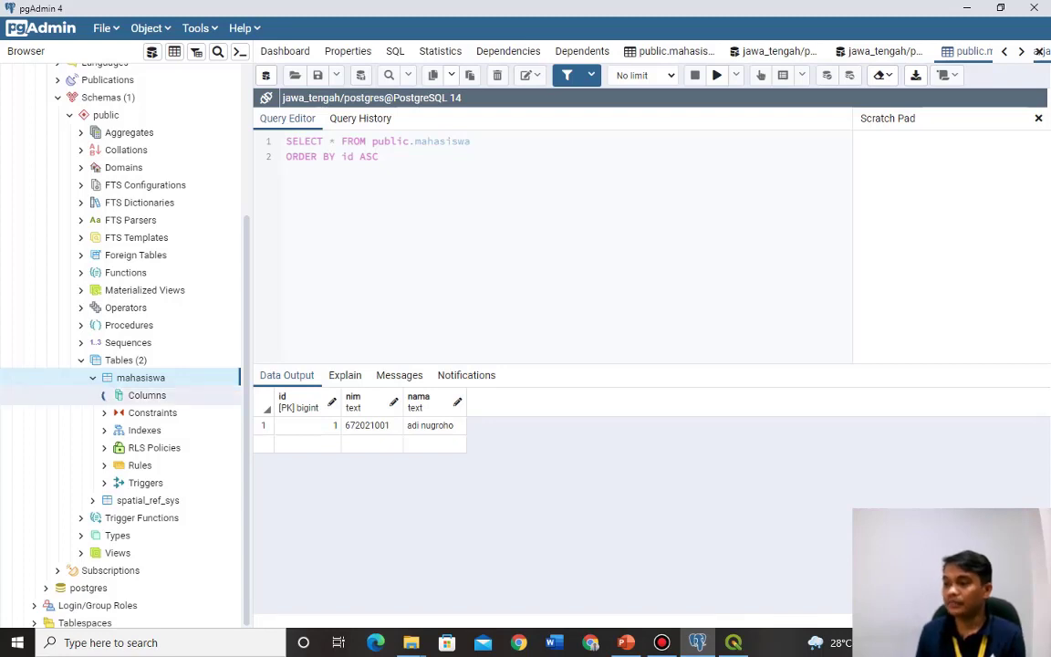
{"action": "left_click", "coordinate": [104, 395]}
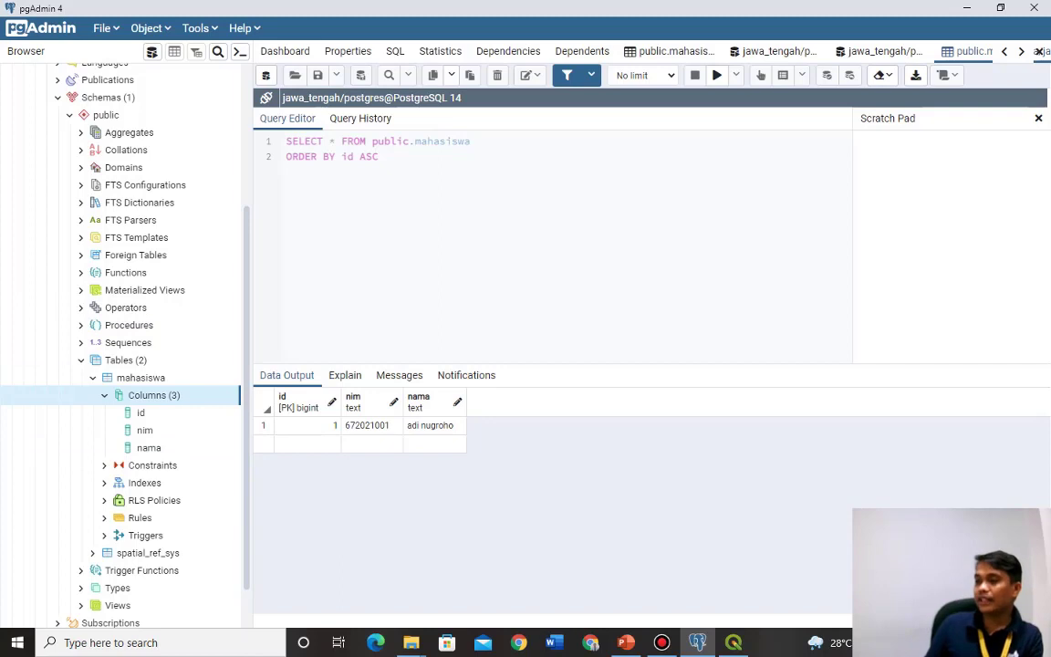
{"action": "key", "text": "Left"}
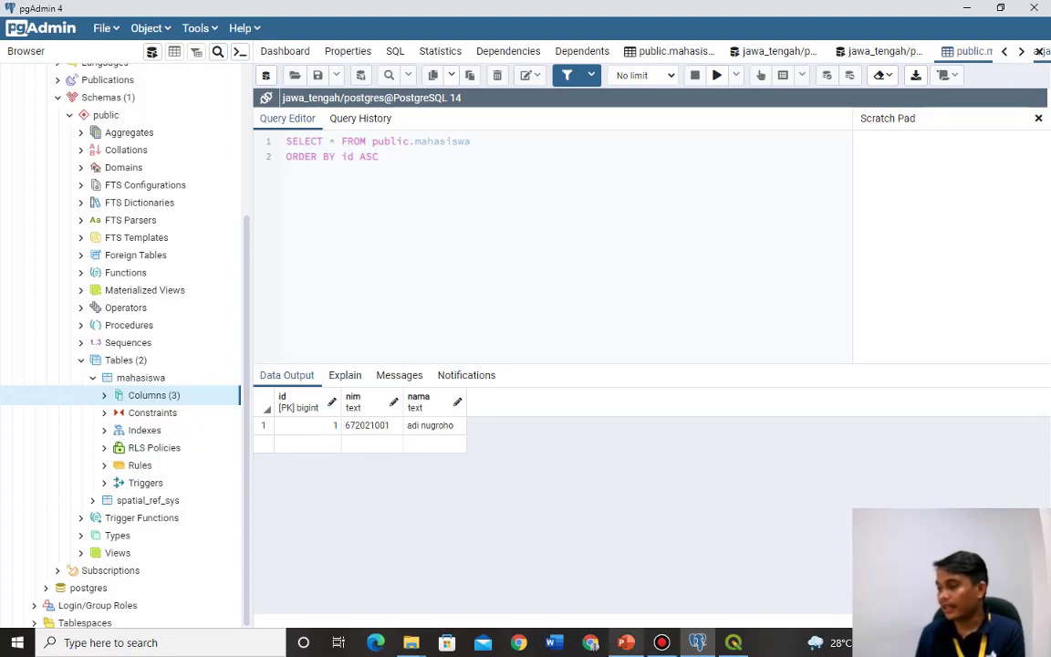
{"action": "left_click", "coordinate": [625, 642]}
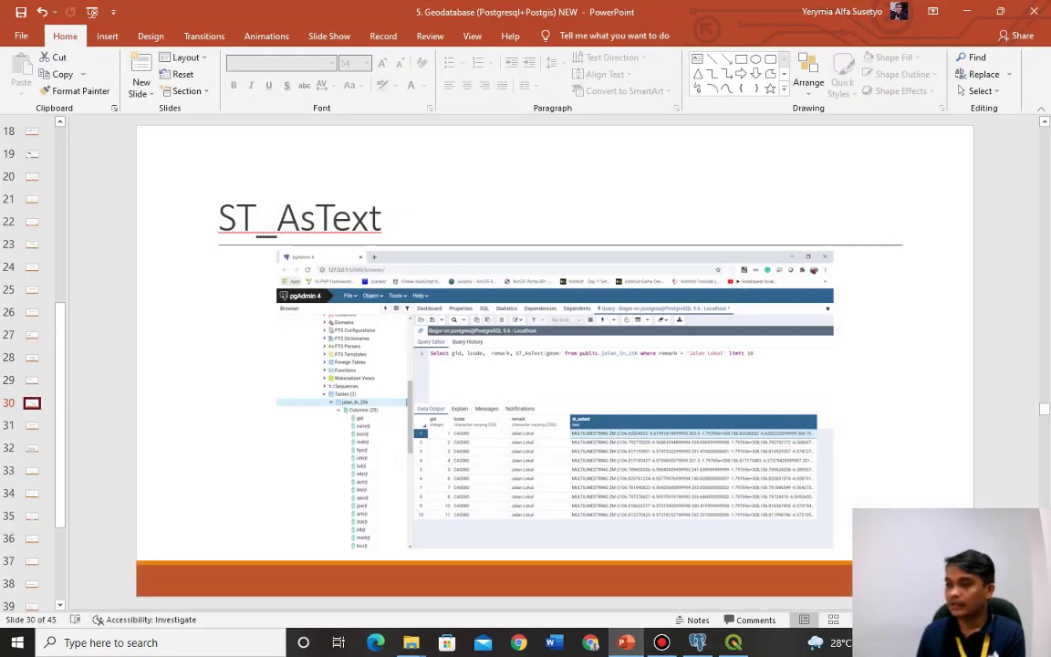
Navigate to slide 11, 'PostGIS 3rd party integration', in the lecture deck.
{"action": "left_click", "coordinate": [31, 199]}
{"action": "key", "text": "Up"}
{"action": "key", "text": "Up"}
{"action": "key", "text": "Up"}
{"action": "key", "text": "Up"}
{"action": "key", "text": "Up"}
{"action": "key", "text": "Up"}
{"action": "key", "text": "Up"}
{"action": "key", "text": "Up"}
{"action": "key", "text": "Up"}
{"action": "key", "text": "Up"}
{"action": "key", "text": "Up"}
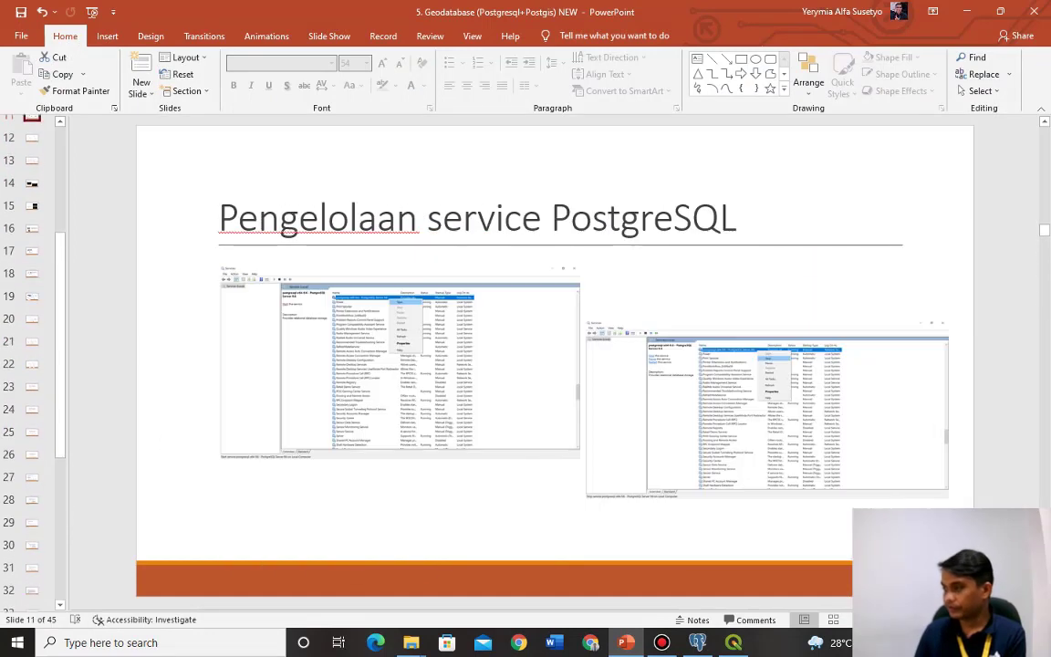
{"action": "key", "text": "Up"}
{"action": "key", "text": "Down"}
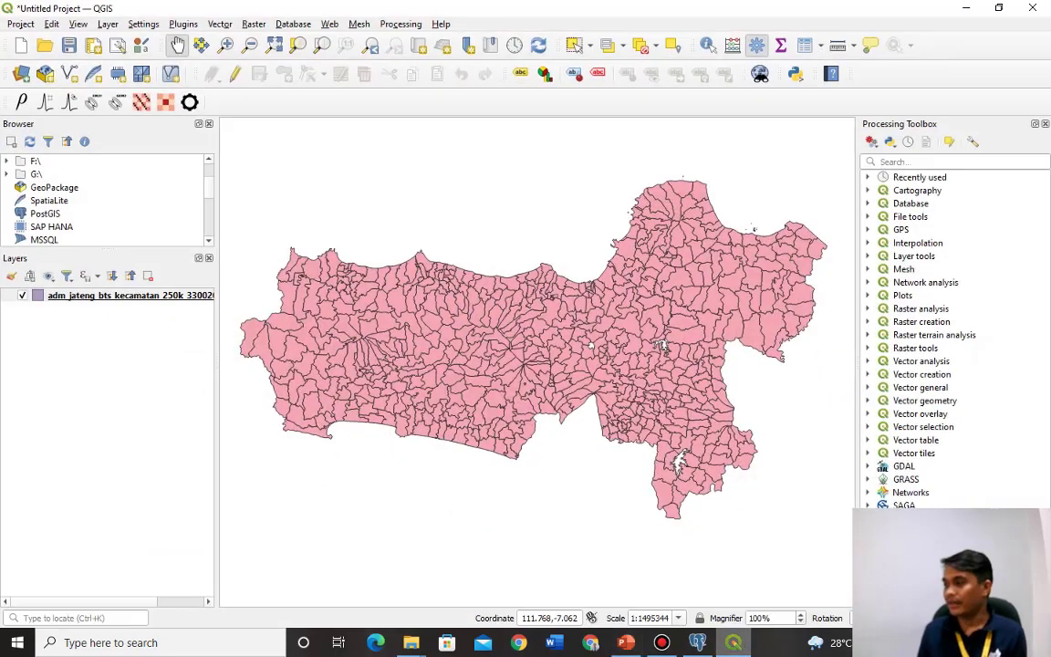
Return to the Central Java kecamatan map in QGIS and select PostGIS in the Browser.
{"action": "left_click", "coordinate": [734, 642]}
{"action": "left_click_drag", "start_coordinate": [590, 314], "coordinate": [597, 339]}
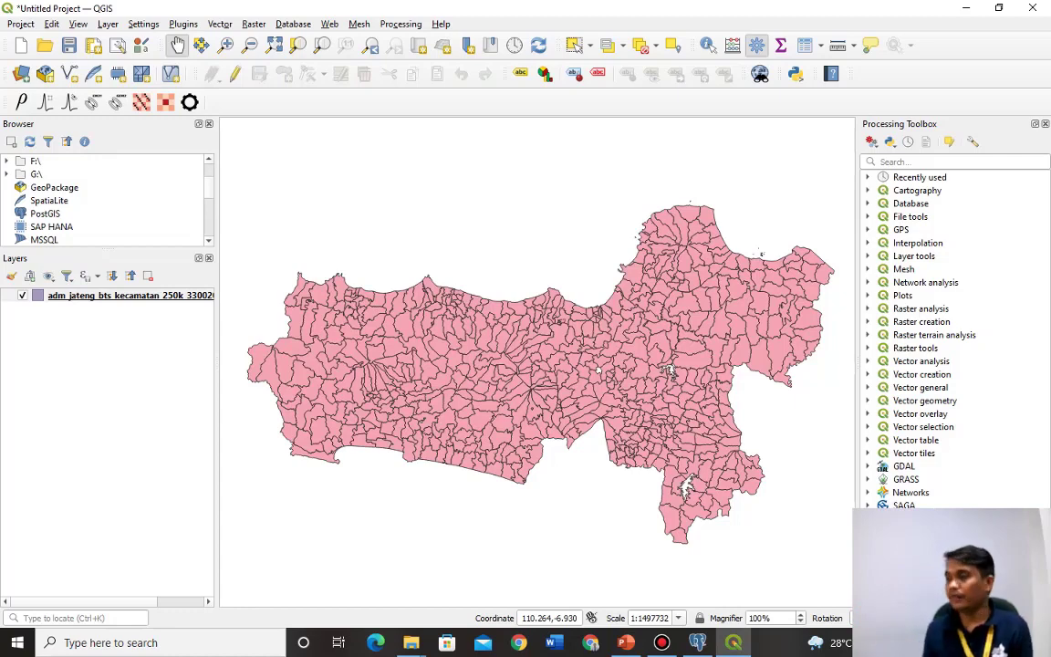
{"action": "left_click", "coordinate": [661, 642]}
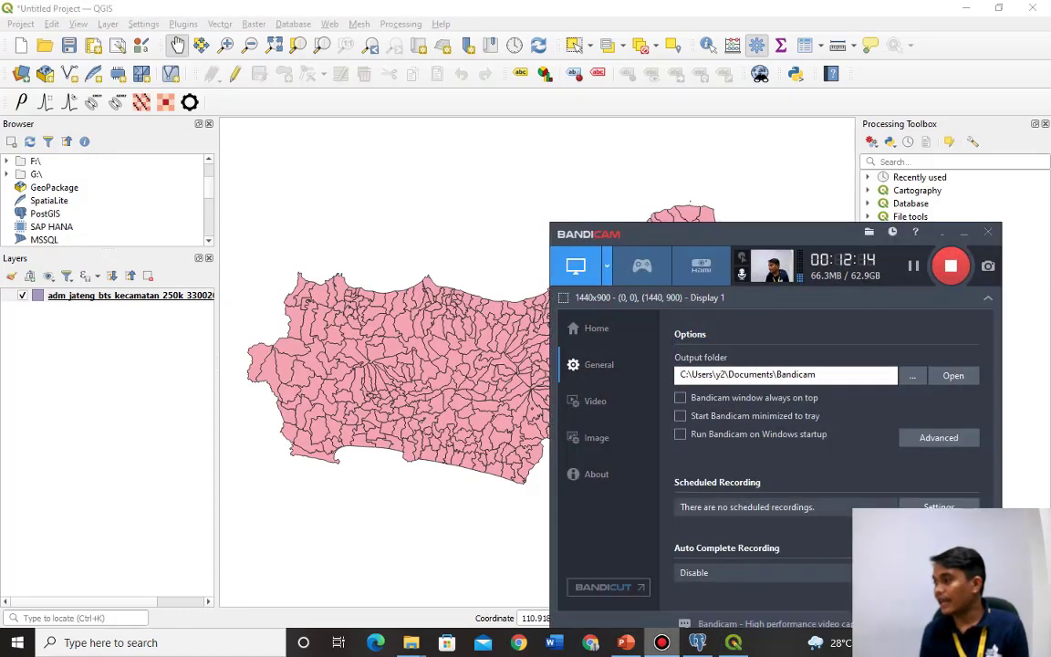
{"action": "key", "text": "alt+Tab"}
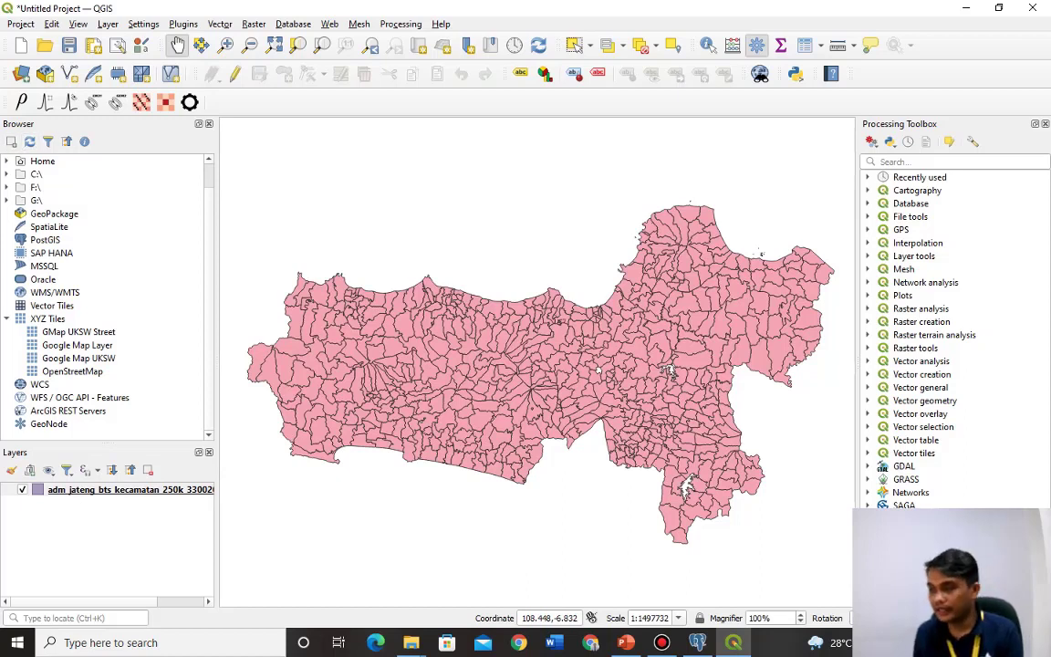
{"action": "scroll", "coordinate": [105, 292], "scroll_direction": "up", "scroll_amount": 1}
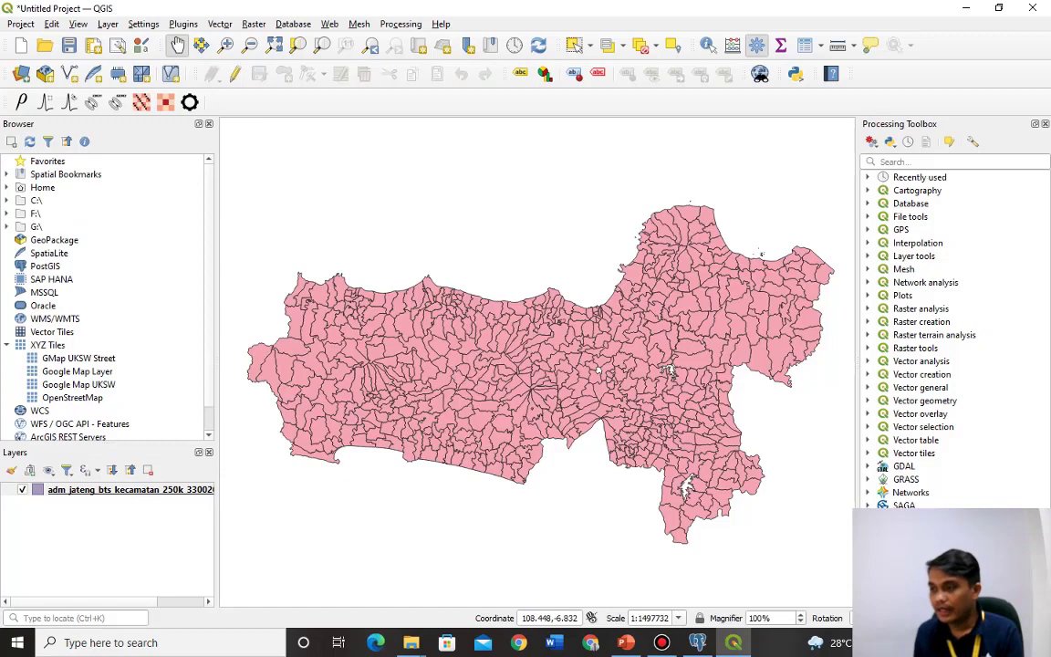
{"action": "left_click", "coordinate": [45, 265]}
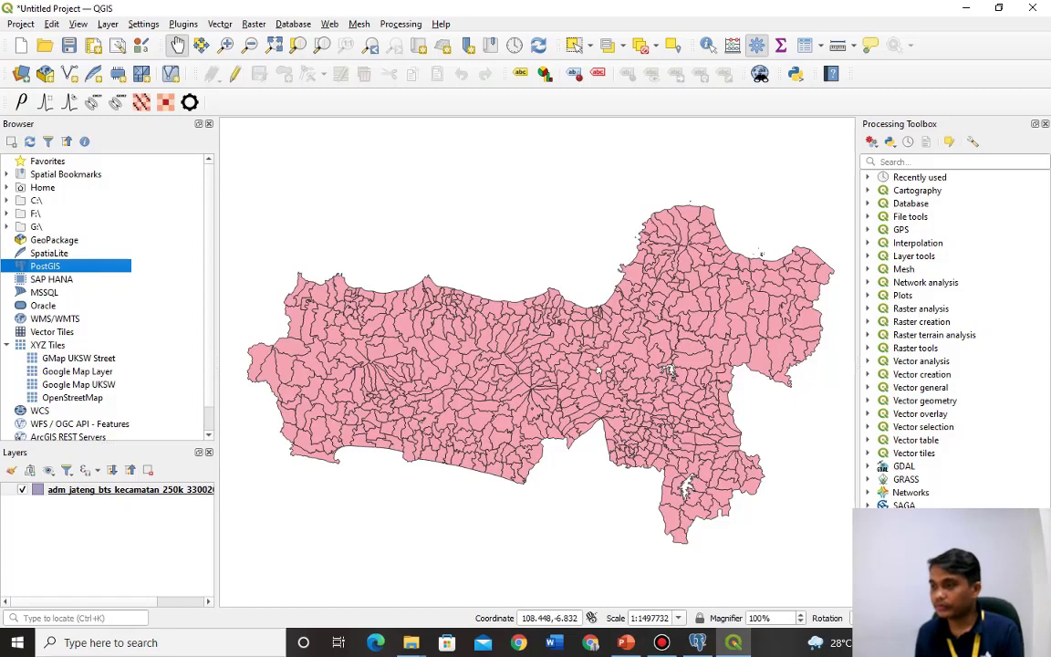
Create a PostGIS connection named jawa_tengah_postgis with host localhost, then switch to pgAdmin 4.
{"action": "right_click", "coordinate": [52, 266]}
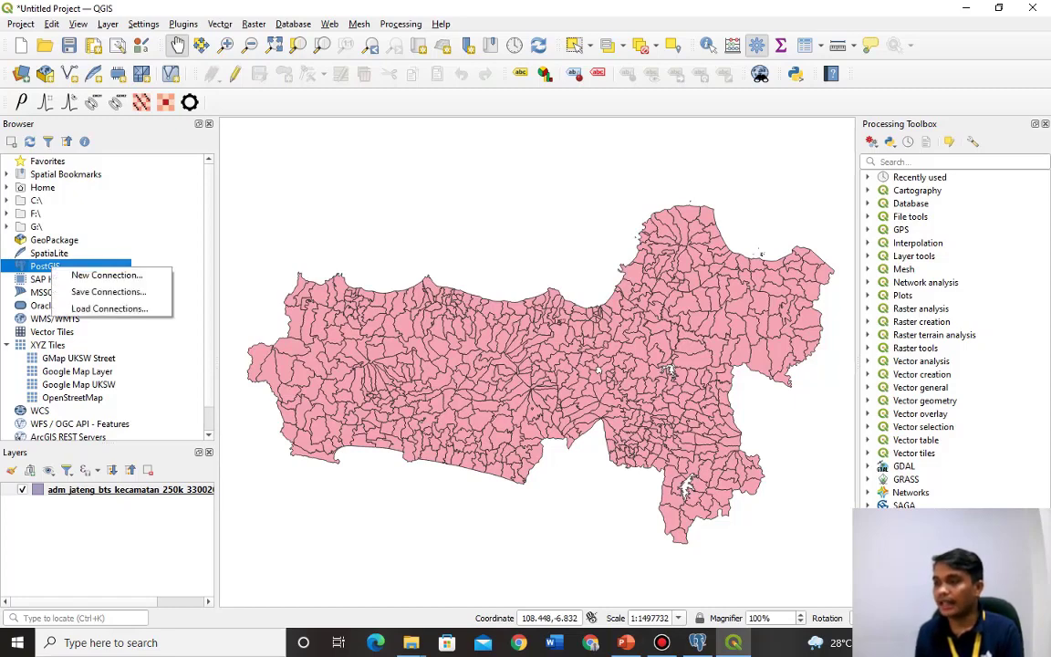
{"action": "left_click", "coordinate": [105, 275]}
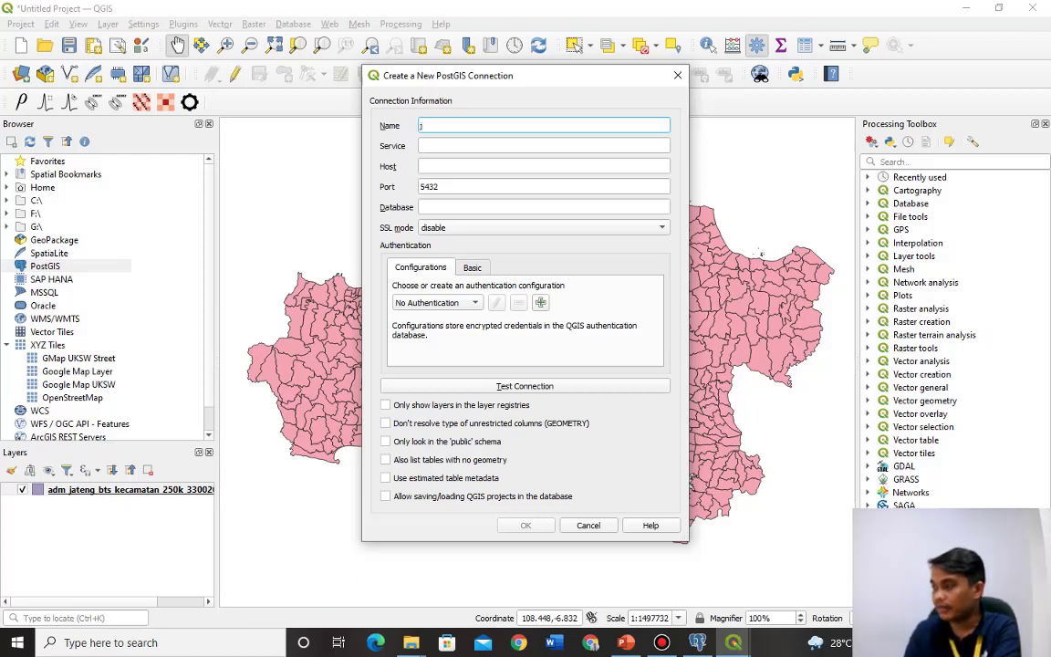
{"action": "type", "text": "jawa"}
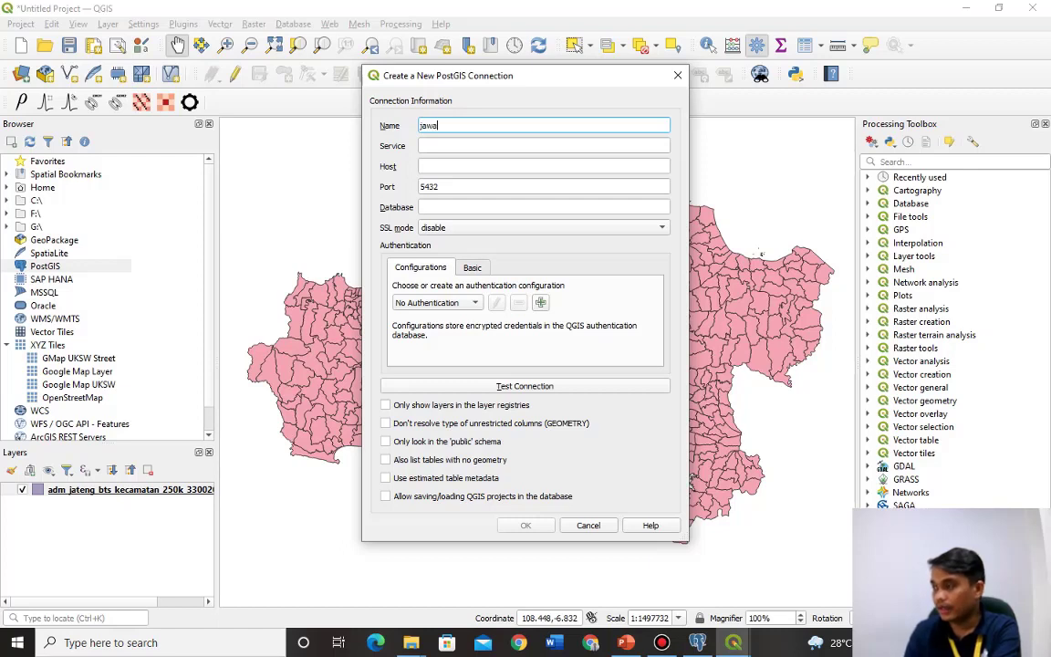
{"action": "type", "text": "_ten"}
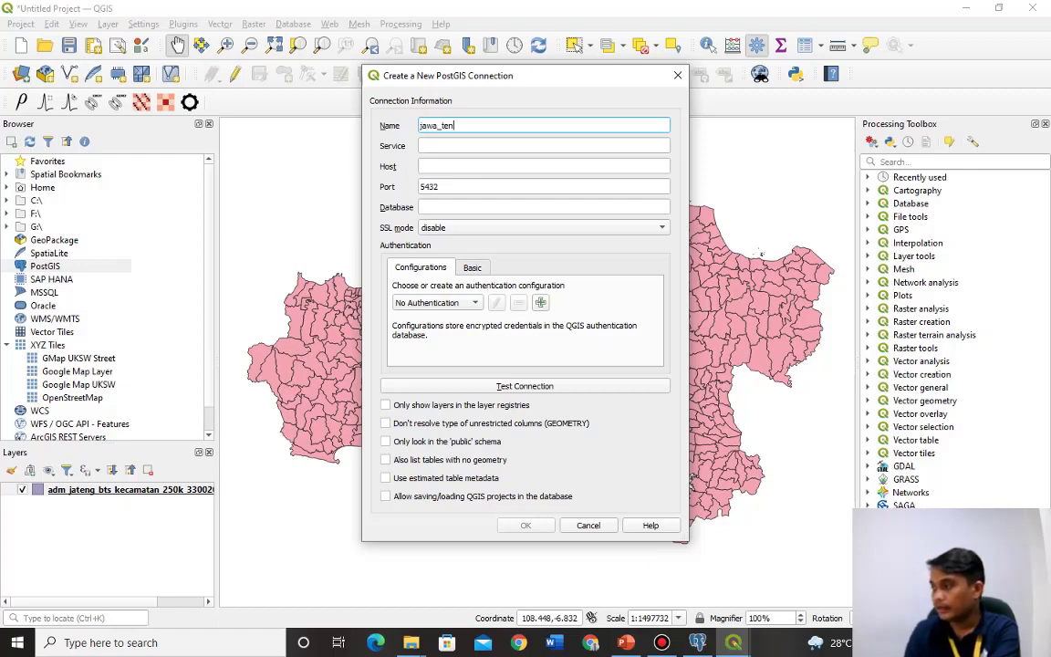
{"action": "type", "text": "gah_pogi"}
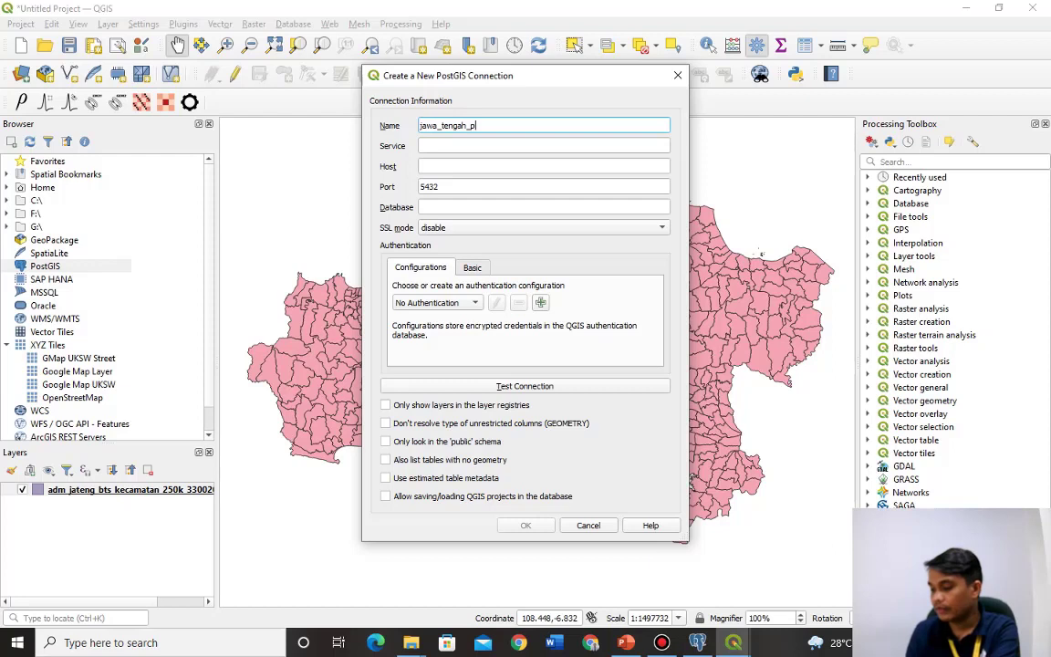
{"action": "key", "text": "BackSpace"}
{"action": "key", "text": "BackSpace"}
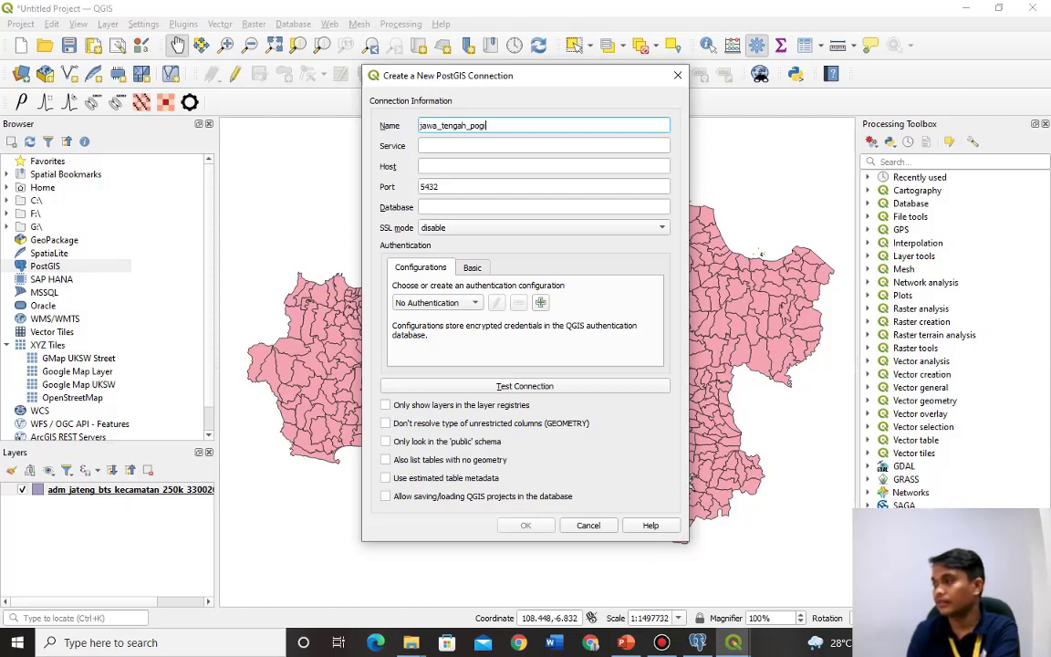
{"action": "type", "text": "s"}
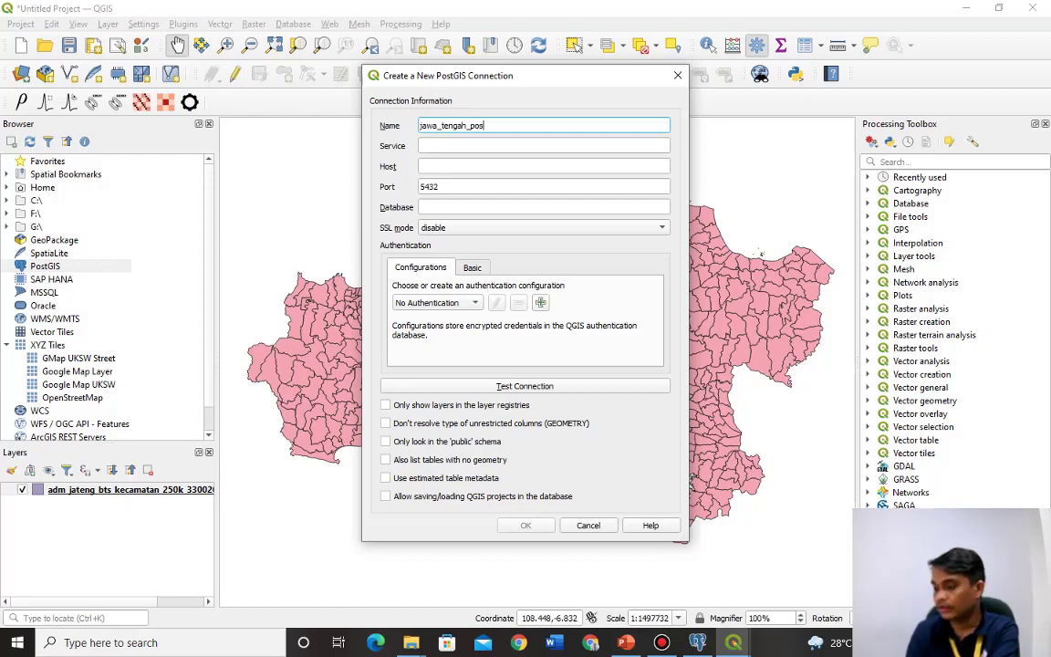
{"action": "type", "text": "tgis"}
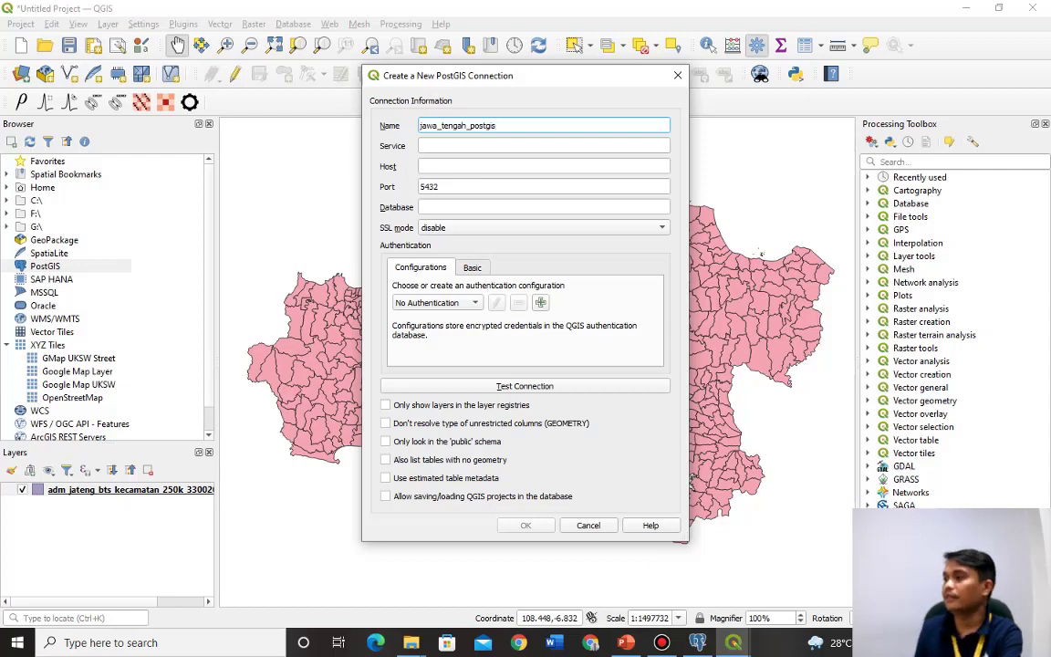
{"action": "key", "text": "Tab"}
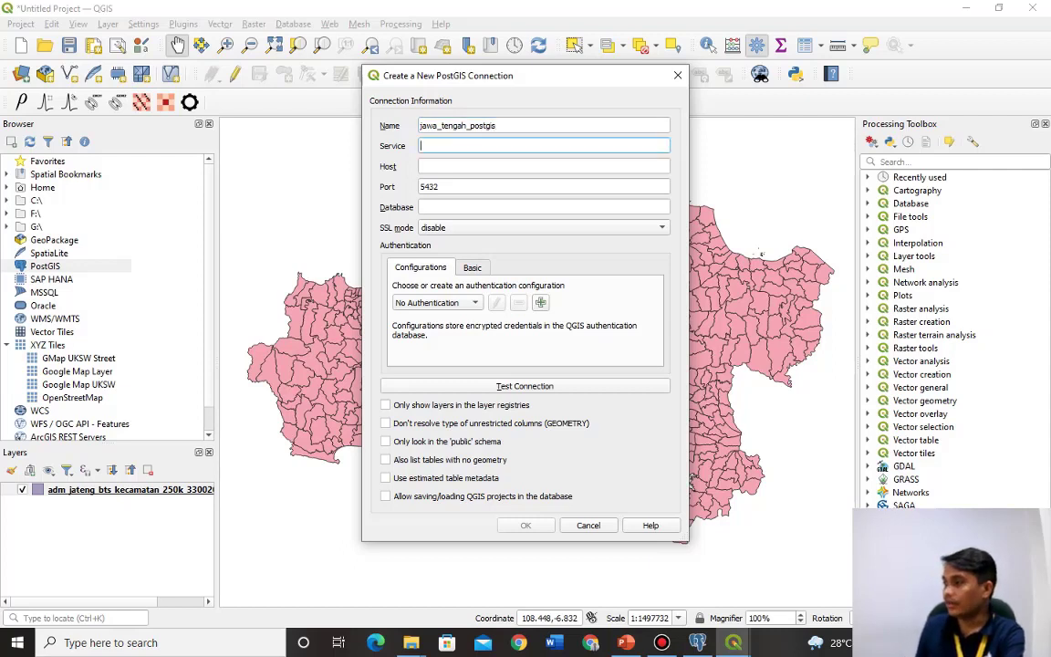
{"action": "key", "text": "Tab"}
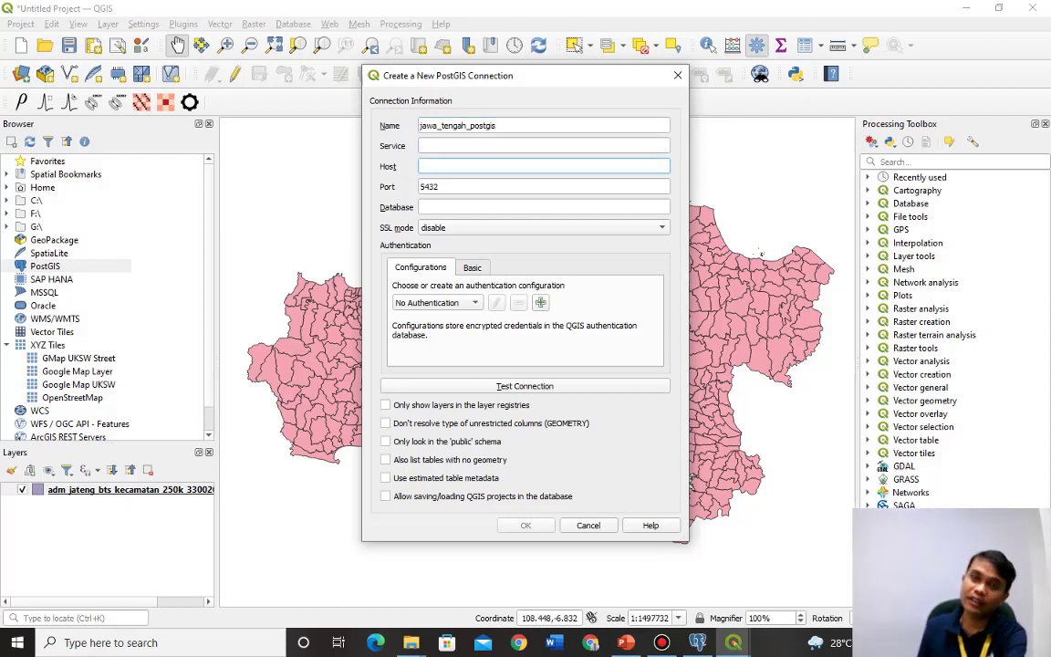
{"action": "type", "text": "loc"}
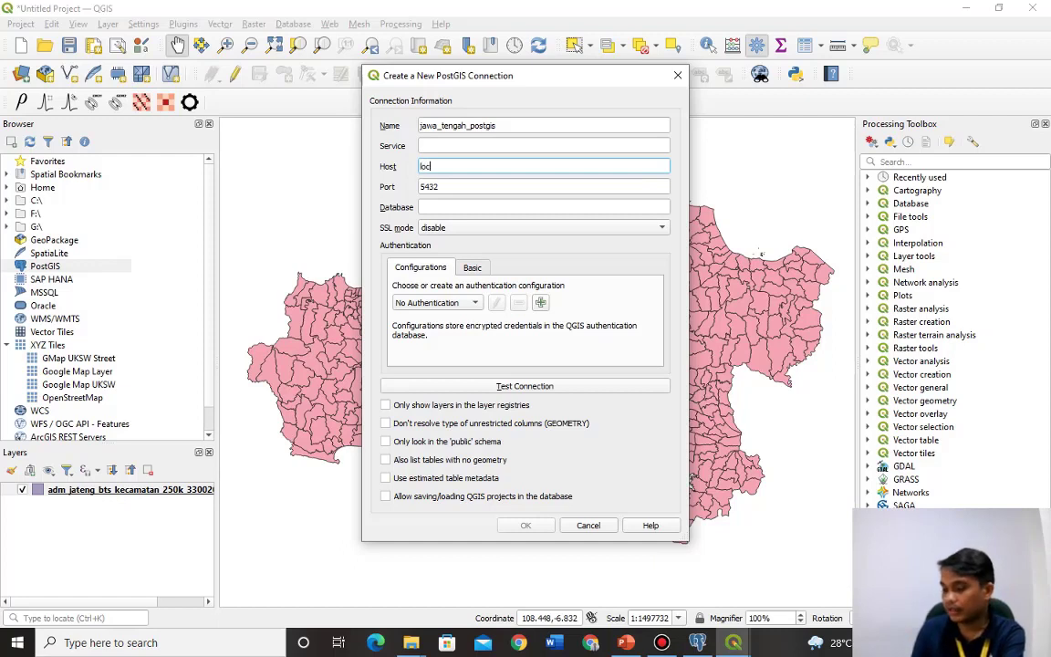
{"action": "type", "text": "alhos"}
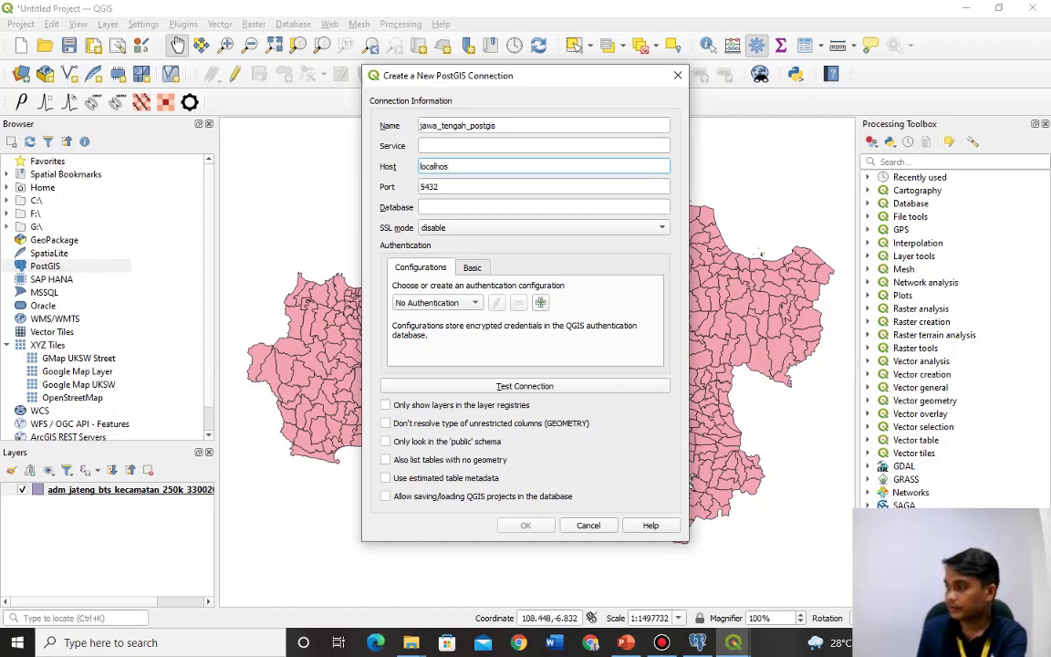
{"action": "type", "text": "t"}
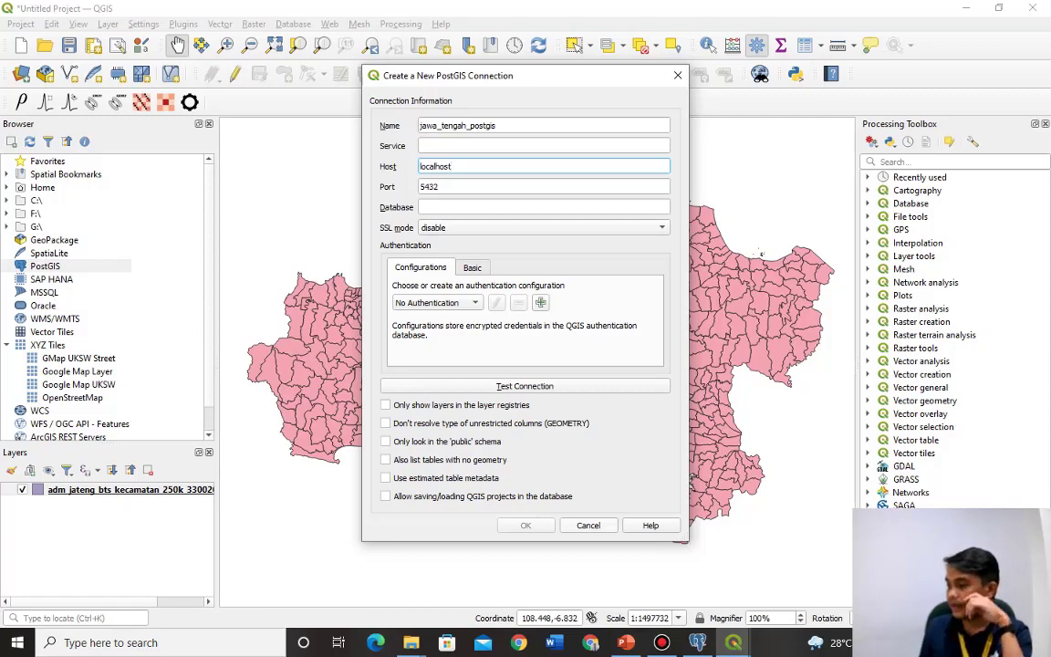
{"action": "key", "text": "alt+Tab"}
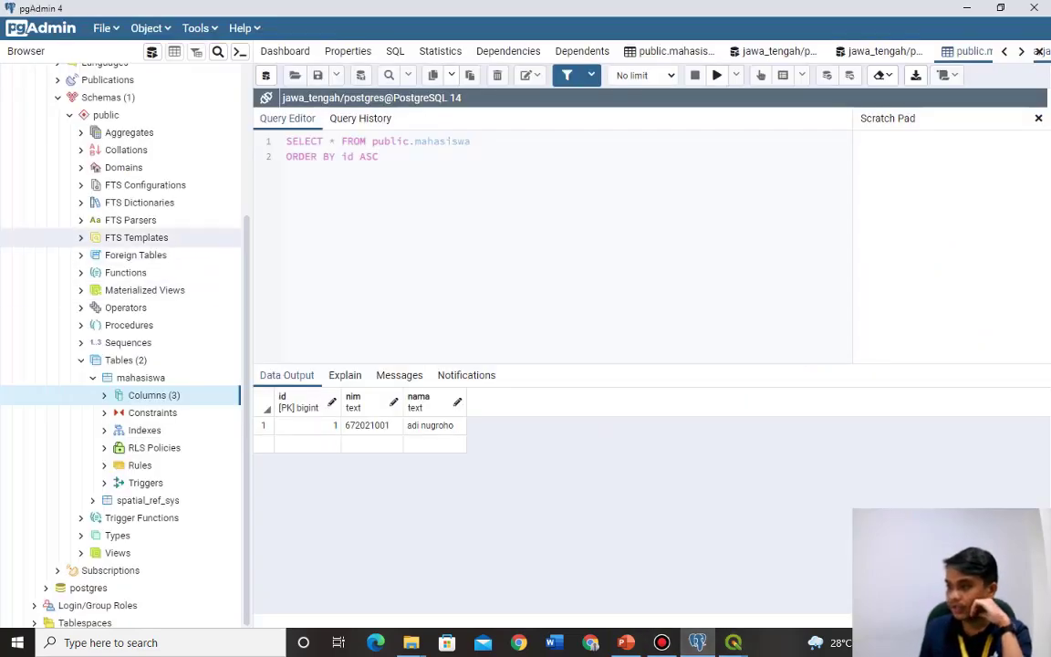
Check the jawa_tengah name in pgAdmin, enter it as the connection's database, and test the connection.
{"action": "scroll", "coordinate": [137, 234], "scroll_direction": "up", "scroll_amount": 5}
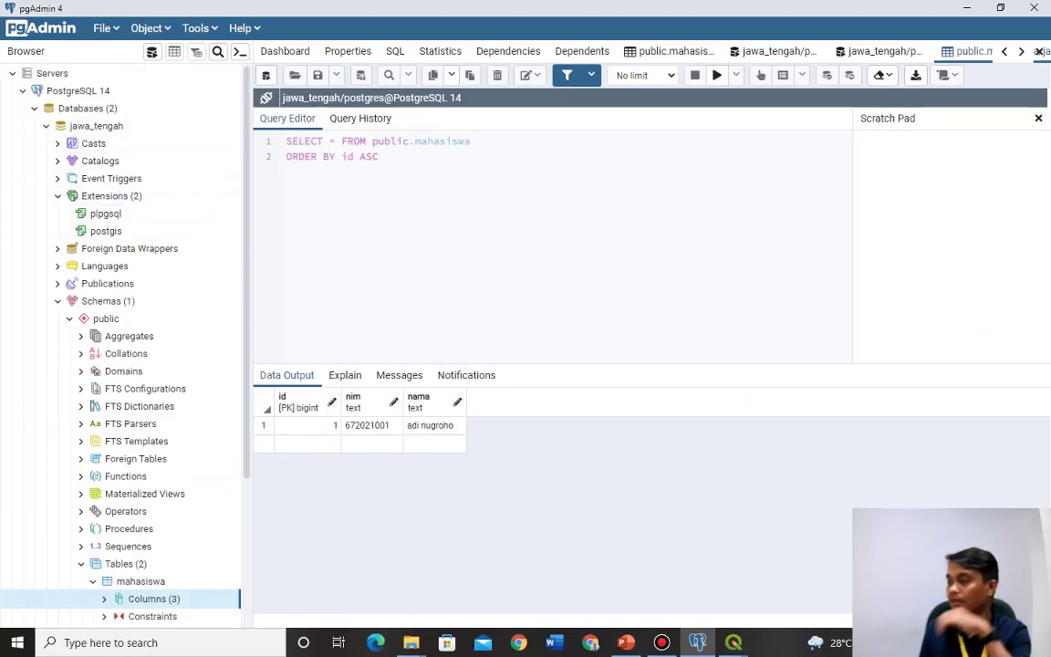
{"action": "left_click", "coordinate": [95, 126]}
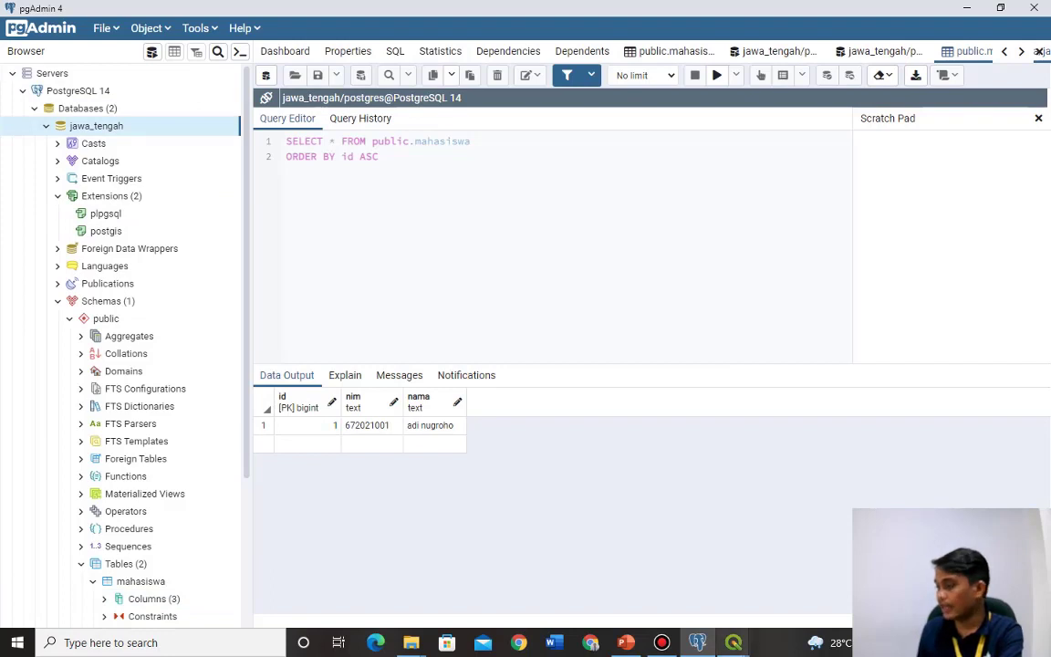
{"action": "mouse_move", "coordinate": [734, 642]}
{"action": "left_click", "coordinate": [731, 511]}
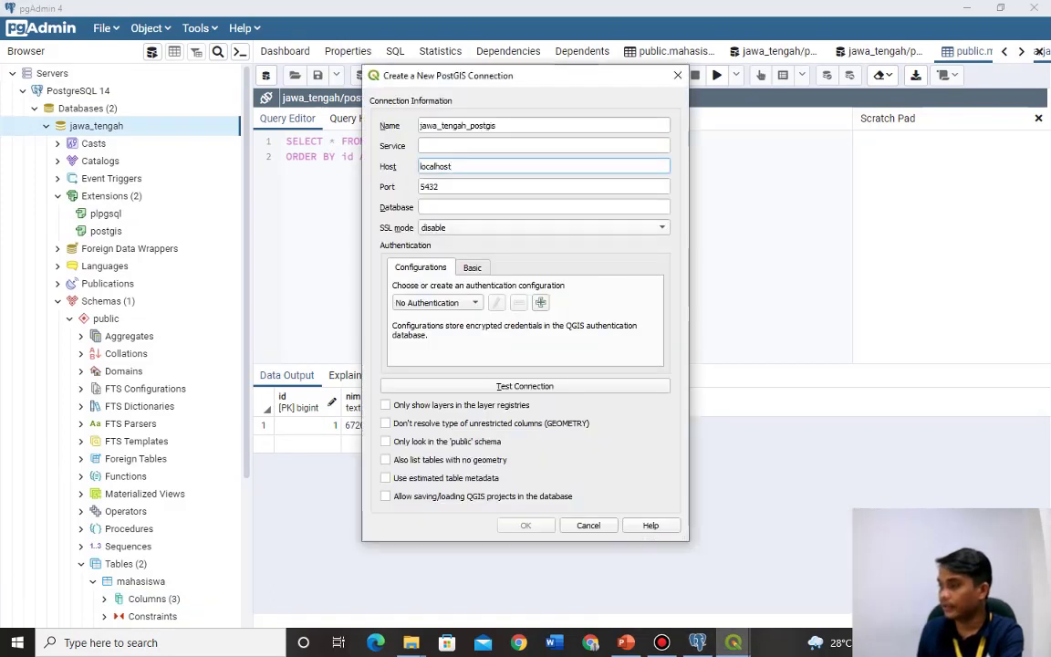
{"action": "left_click", "coordinate": [544, 207]}
{"action": "type", "text": "j"}
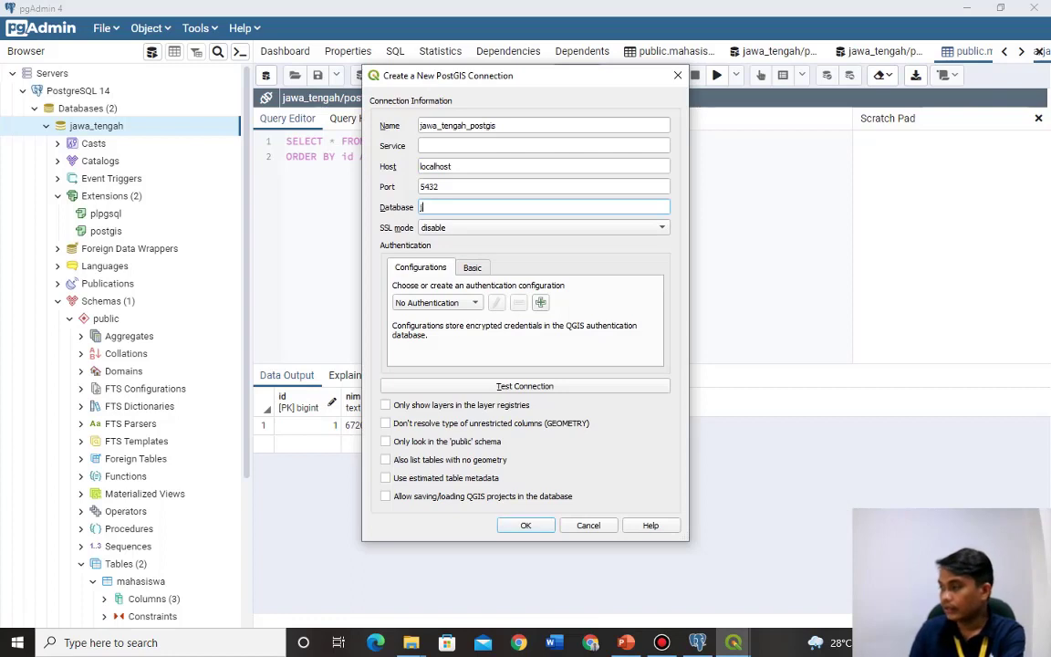
{"action": "type", "text": "awa_tengah"}
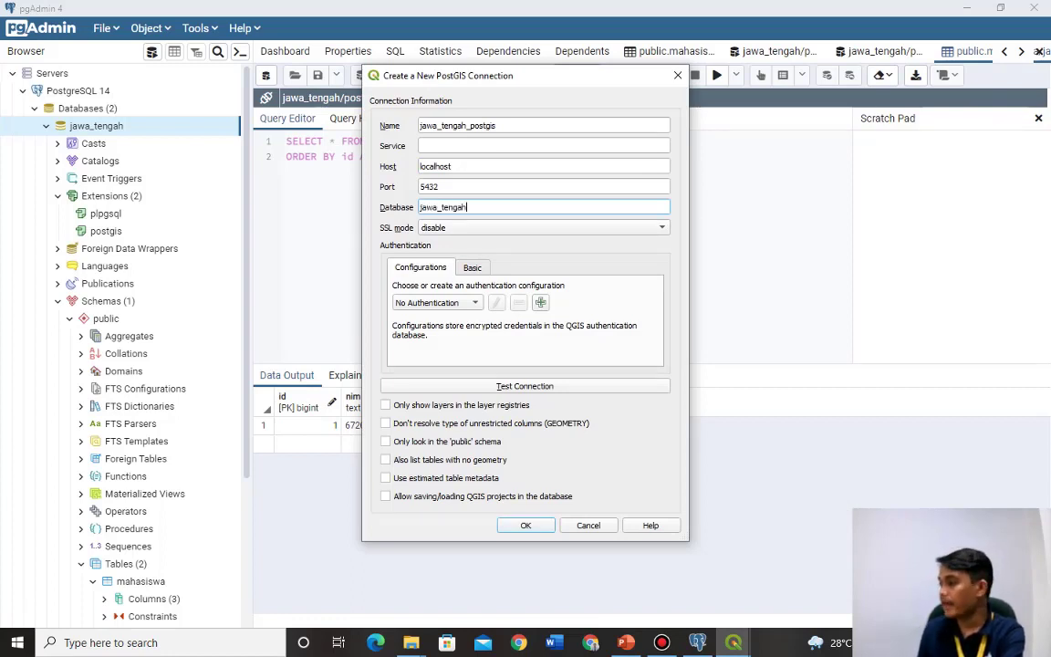
{"action": "key", "text": "Return"}
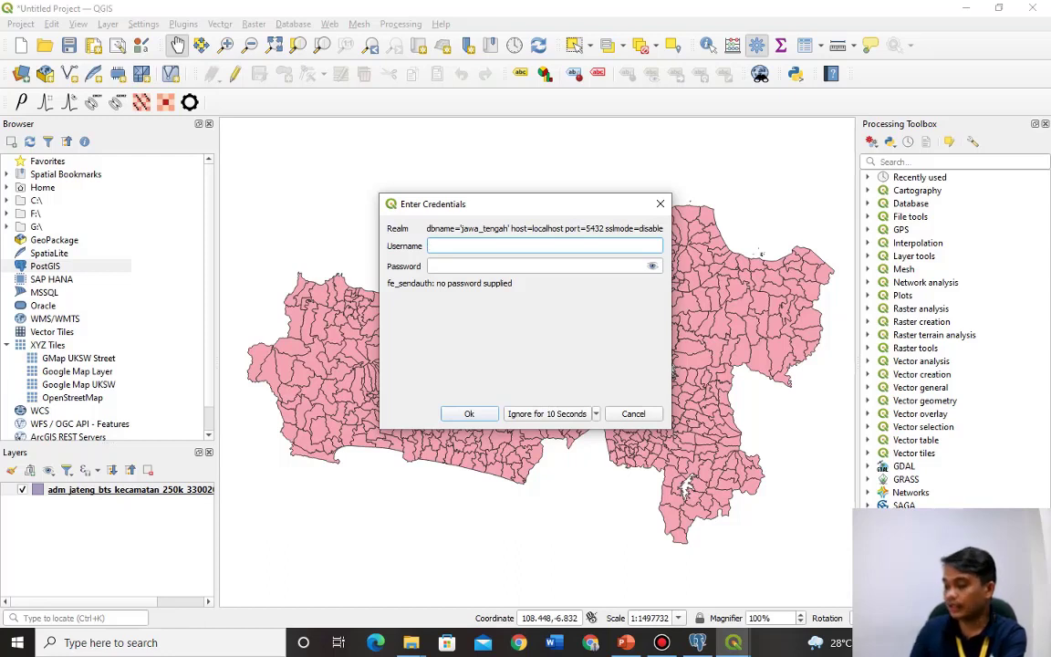
Enter username 'postgre' and the account password in the credentials prompt and submit.
{"action": "type", "text": "postgre"}
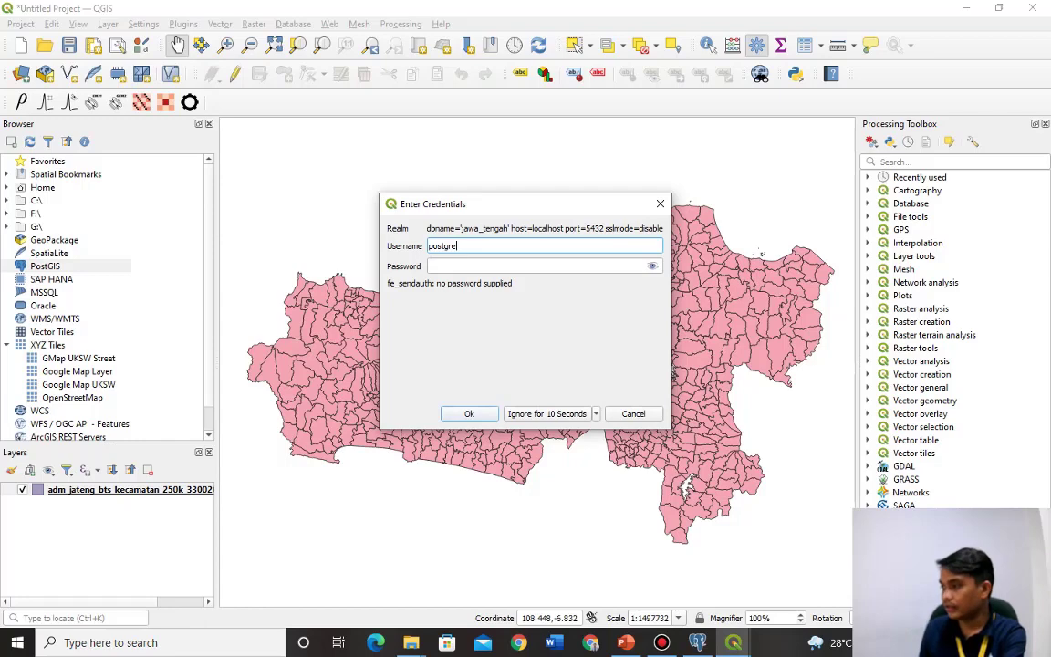
{"action": "key", "text": "Tab"}
{"action": "type", "text": "1234"}
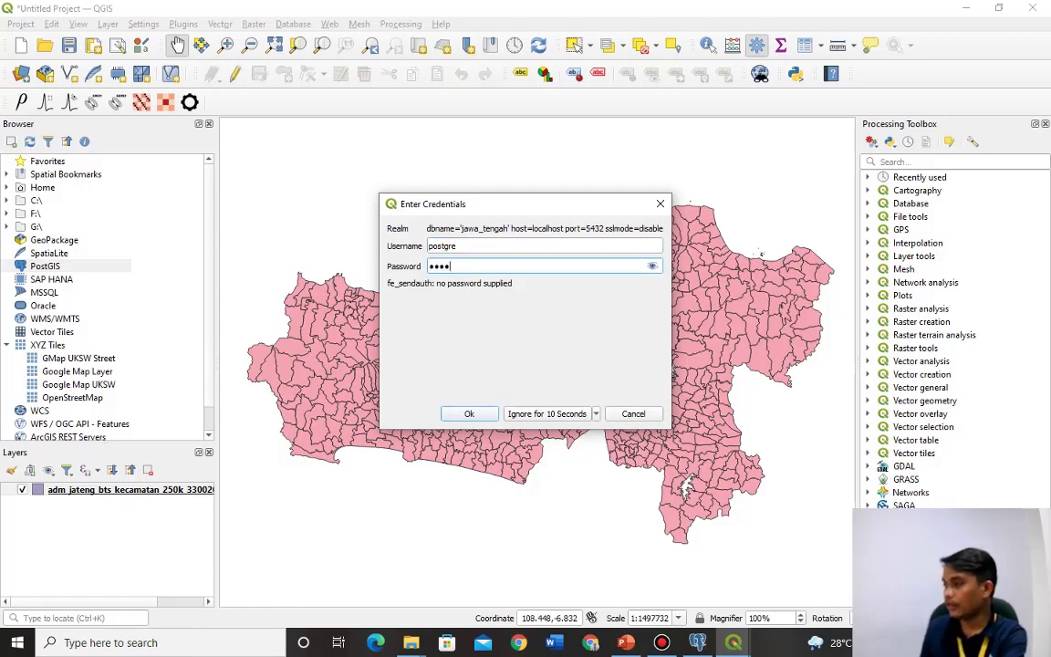
{"action": "key", "text": "Return"}
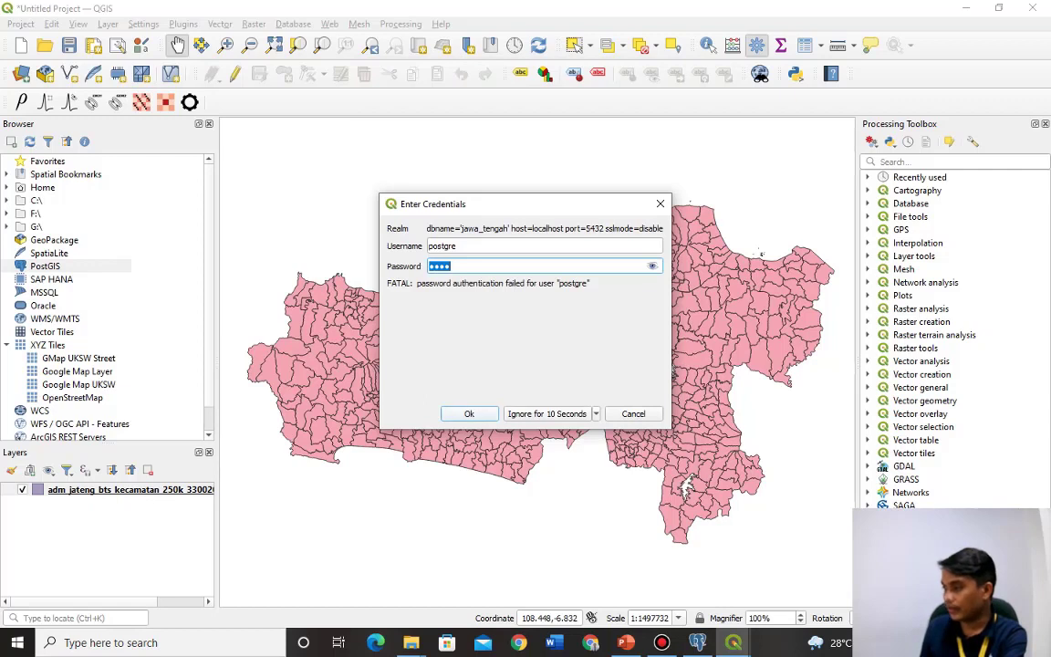
Correct the username to postgres, retest successfully, and save the jawa_tengah_postgis connection.
{"action": "left_click", "coordinate": [459, 246]}
{"action": "type", "text": "s"}
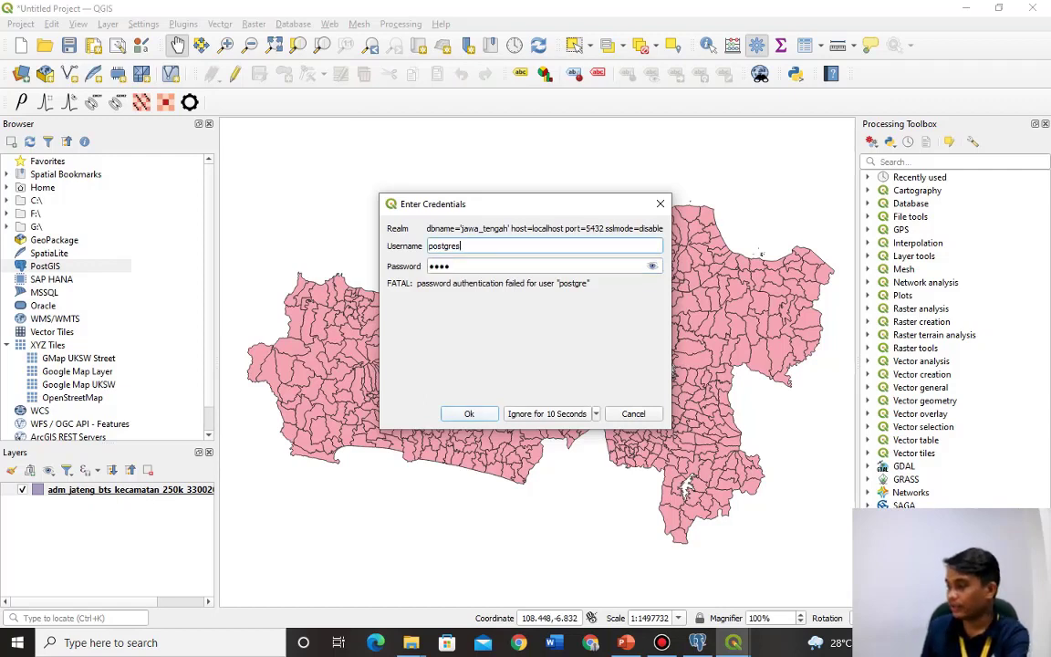
{"action": "key", "text": "Return"}
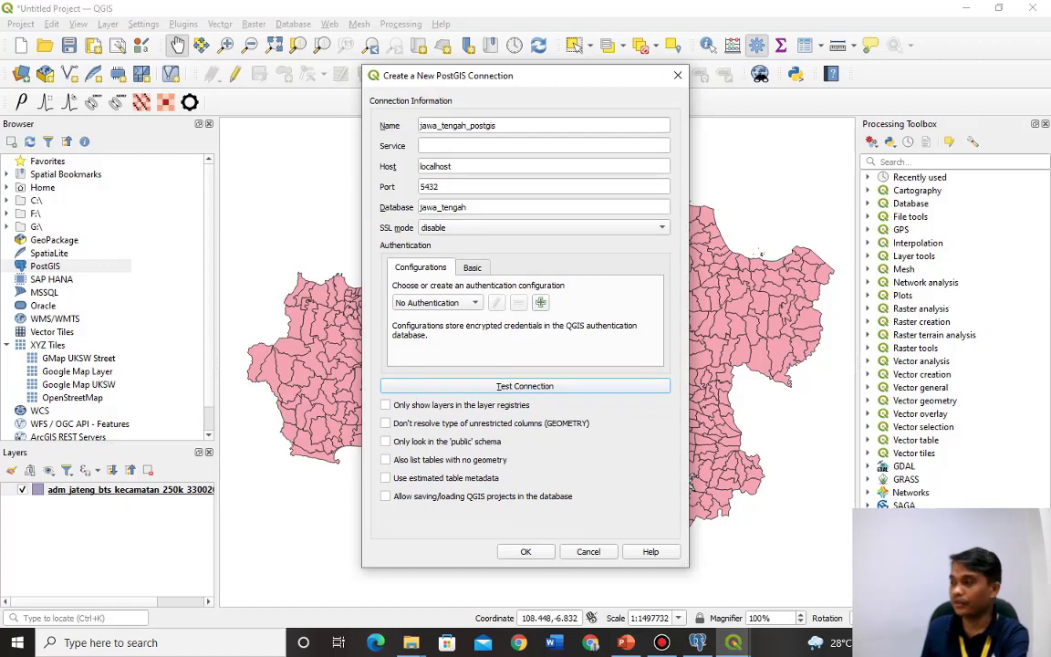
{"action": "key", "text": "space"}
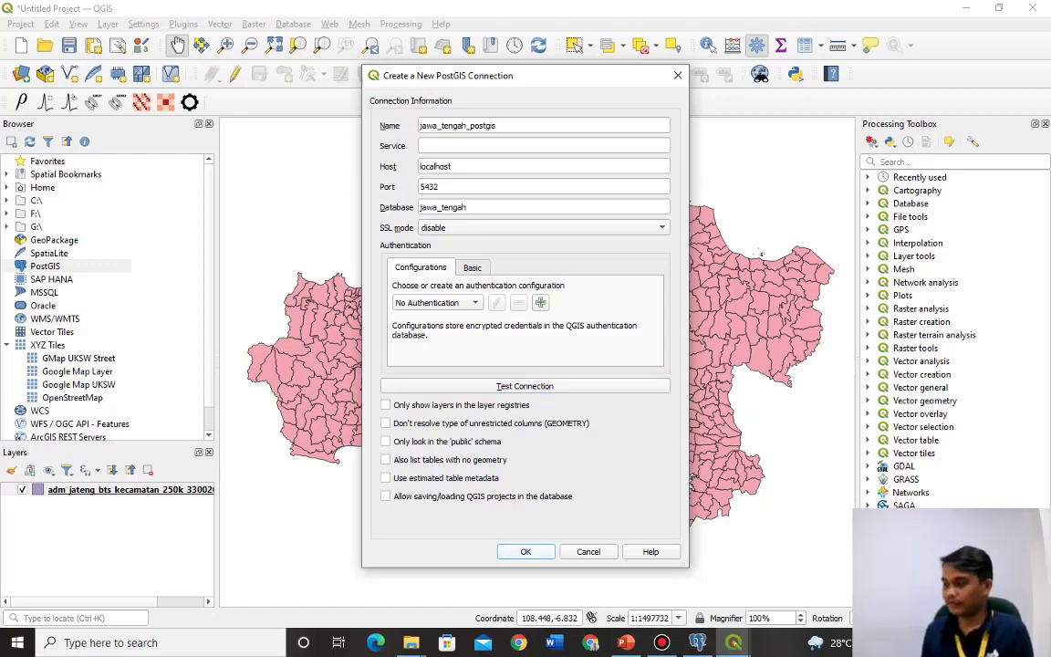
{"action": "key", "text": "Return"}
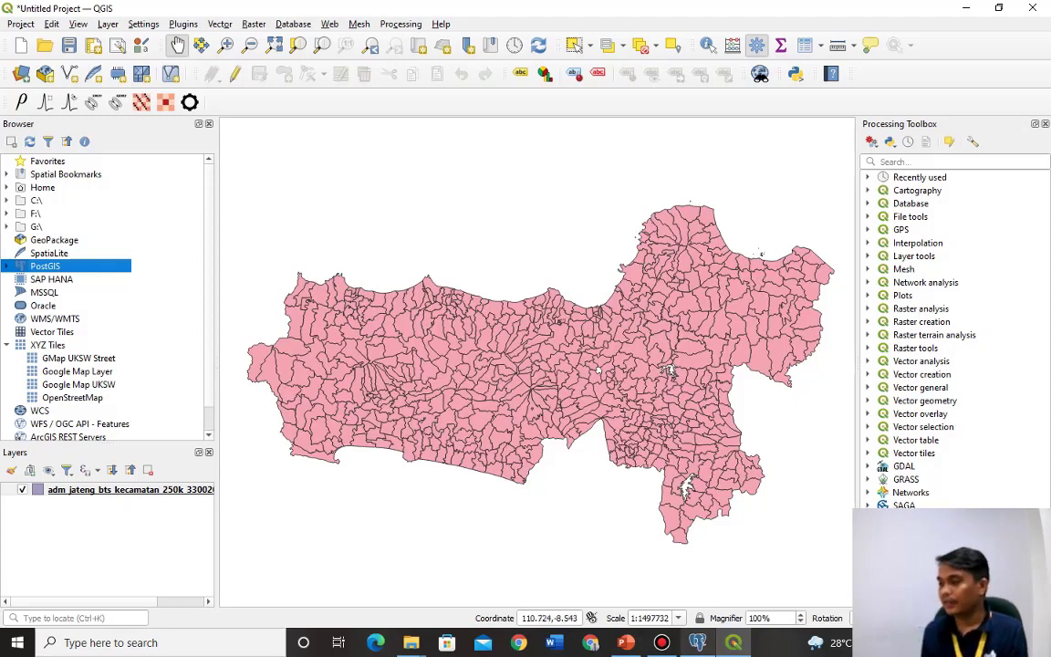
{"action": "left_click", "coordinate": [698, 642]}
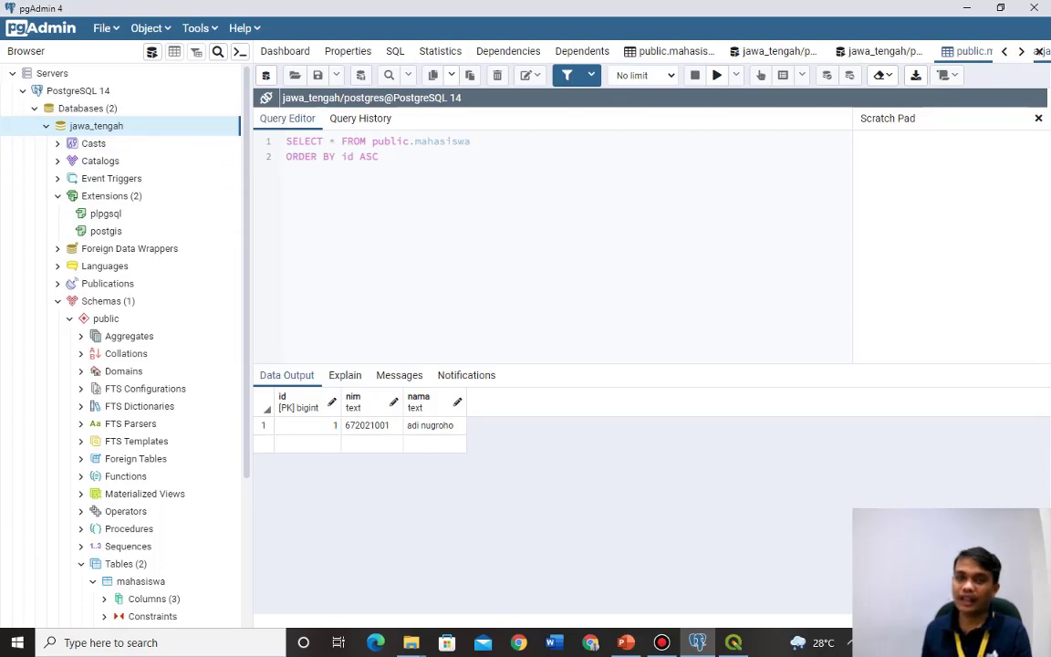
{"action": "left_click", "coordinate": [733, 642]}
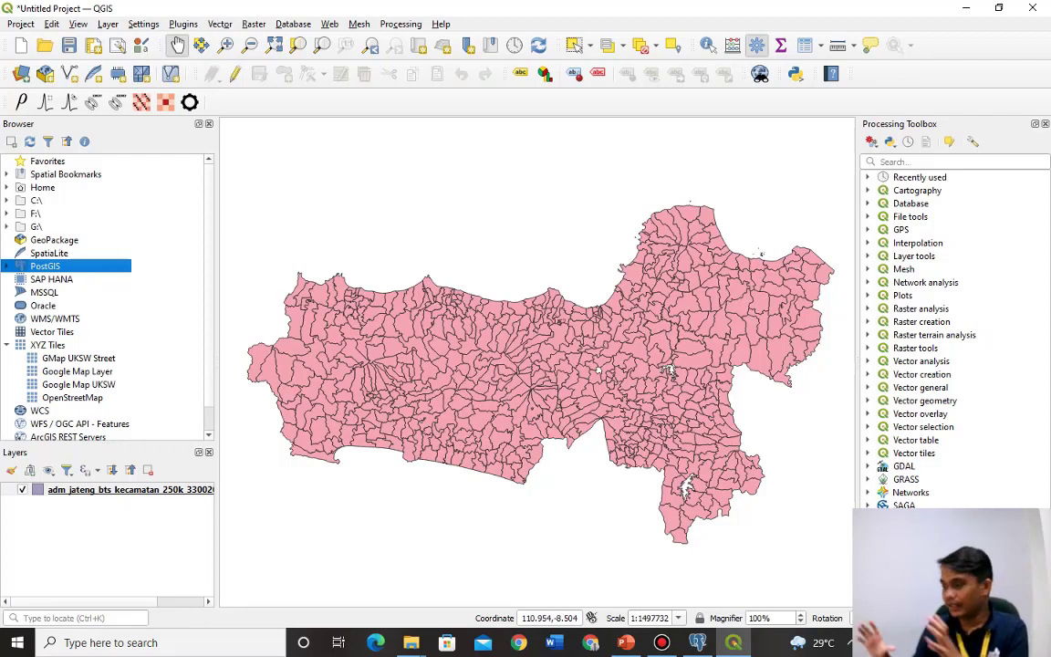
{"action": "key", "text": "alt+Tab"}
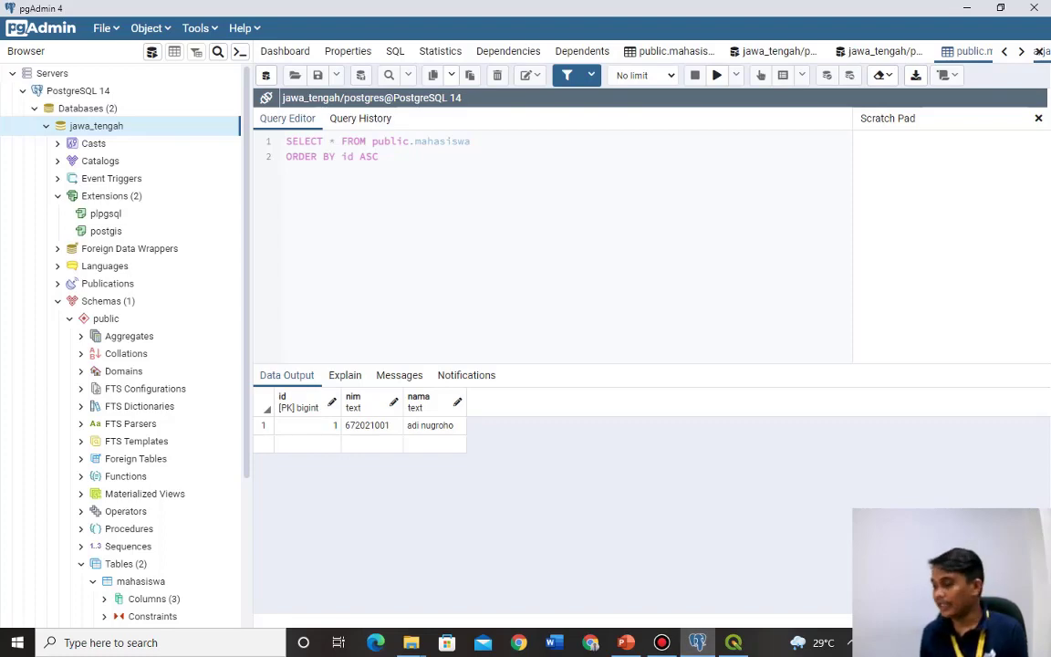
{"action": "left_click", "coordinate": [733, 642]}
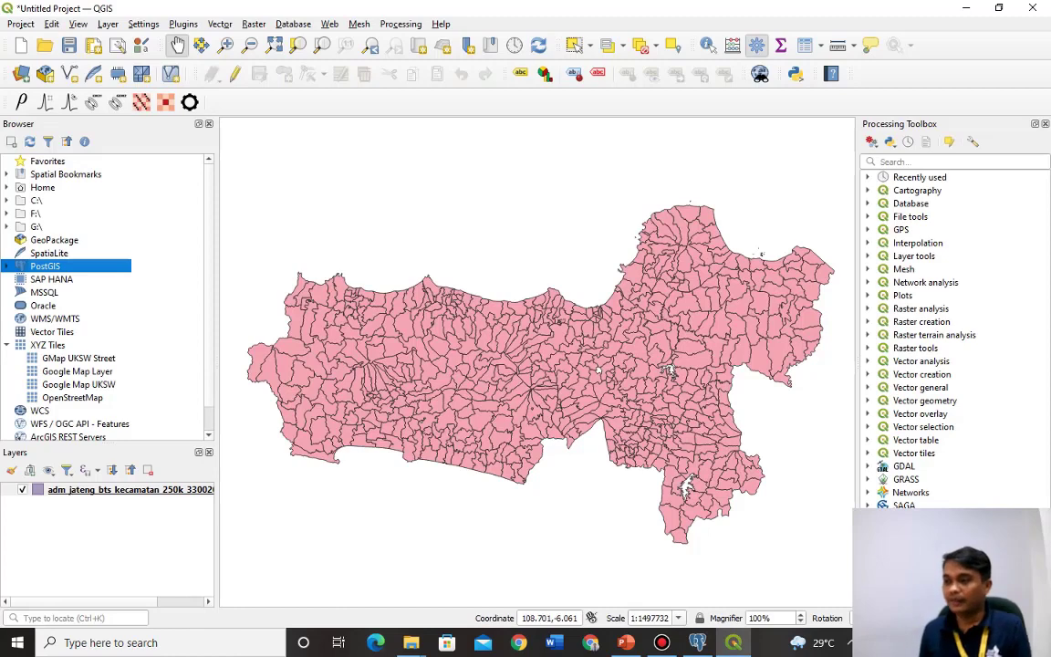
Open the kecamatan layer's attribute table, browse its 577 features, then switch to PowerPoint.
{"action": "right_click", "coordinate": [96, 489]}
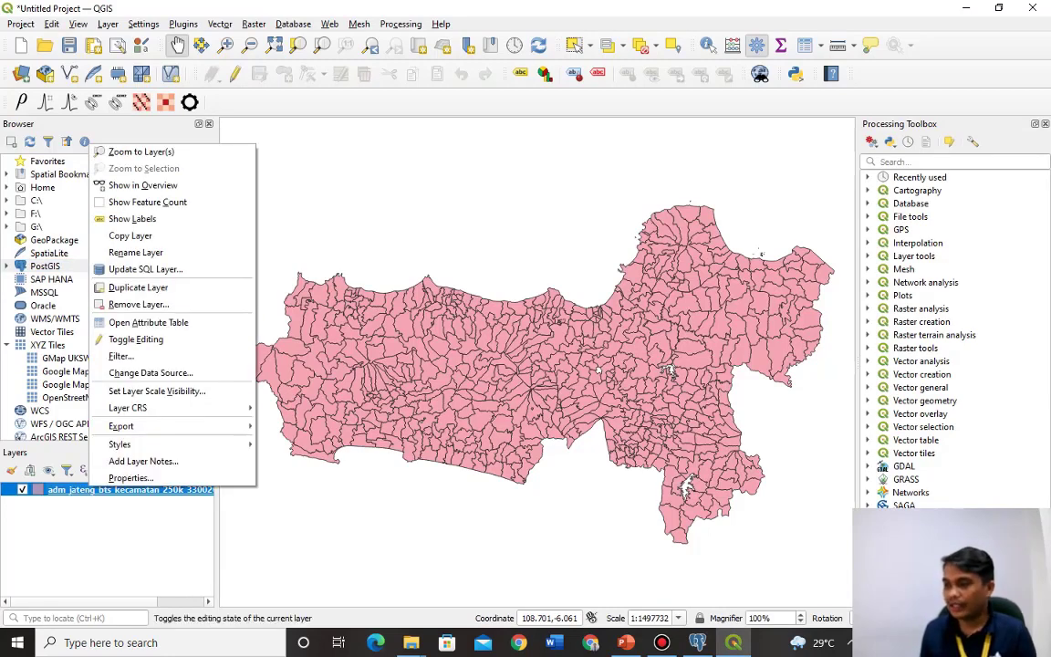
{"action": "key", "text": "Escape"}
{"action": "scroll", "coordinate": [447, 399], "scroll_direction": "down", "scroll_amount": 6}
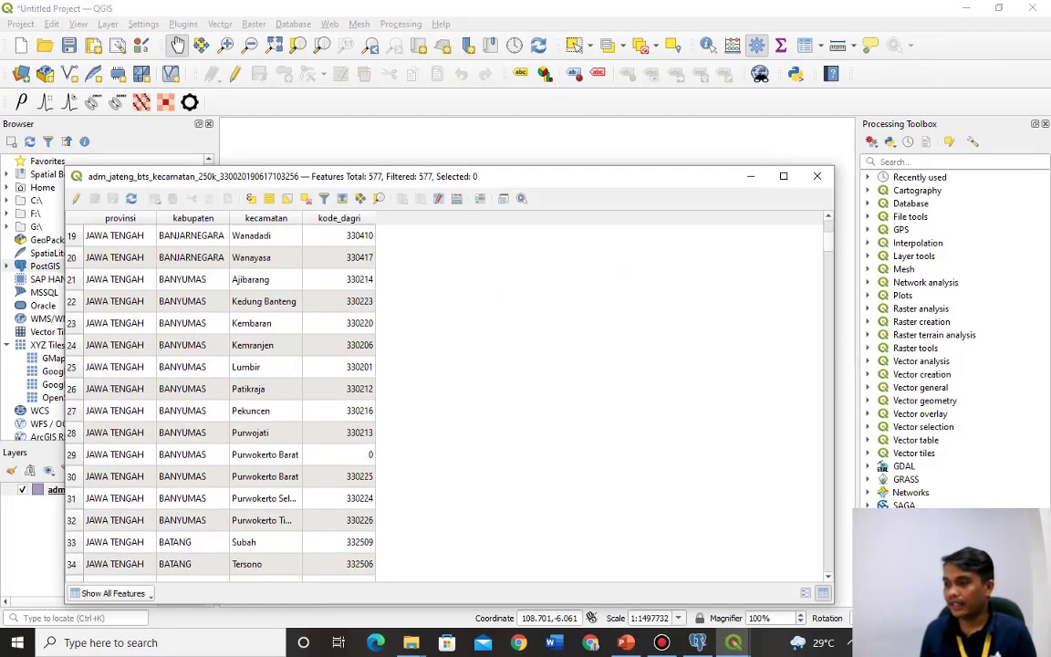
{"action": "scroll", "coordinate": [447, 399], "scroll_direction": "up", "scroll_amount": 6}
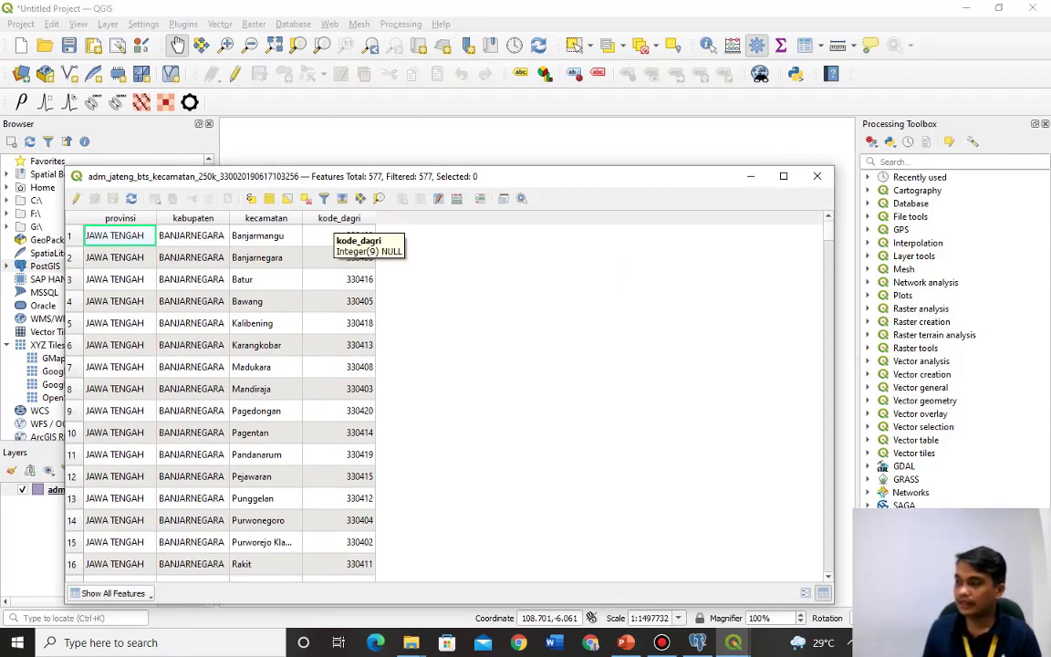
{"action": "scroll", "coordinate": [351, 242], "scroll_direction": "down", "scroll_amount": 15}
{"action": "scroll", "coordinate": [351, 241], "scroll_direction": "up", "scroll_amount": 17}
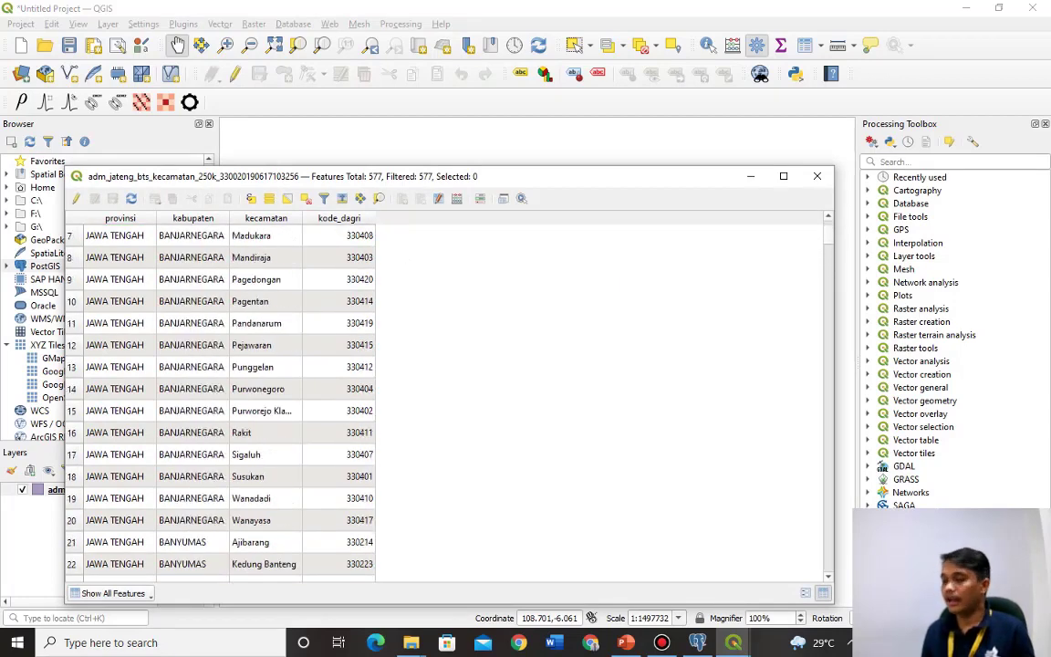
{"action": "scroll", "coordinate": [351, 242], "scroll_direction": "up", "scroll_amount": 1}
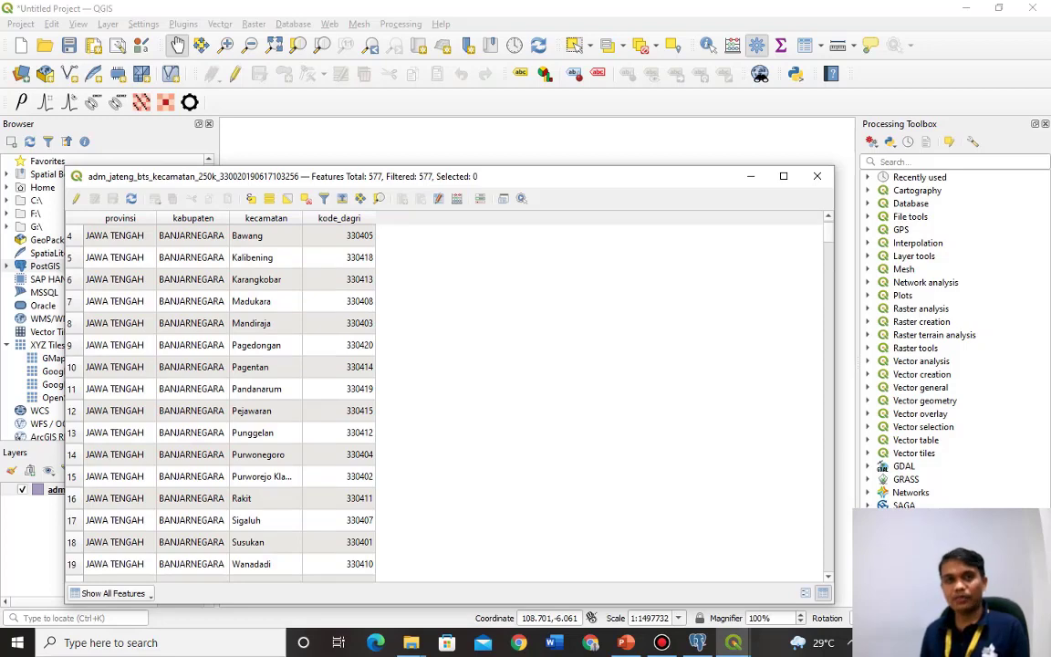
{"action": "key", "text": "alt+Tab"}
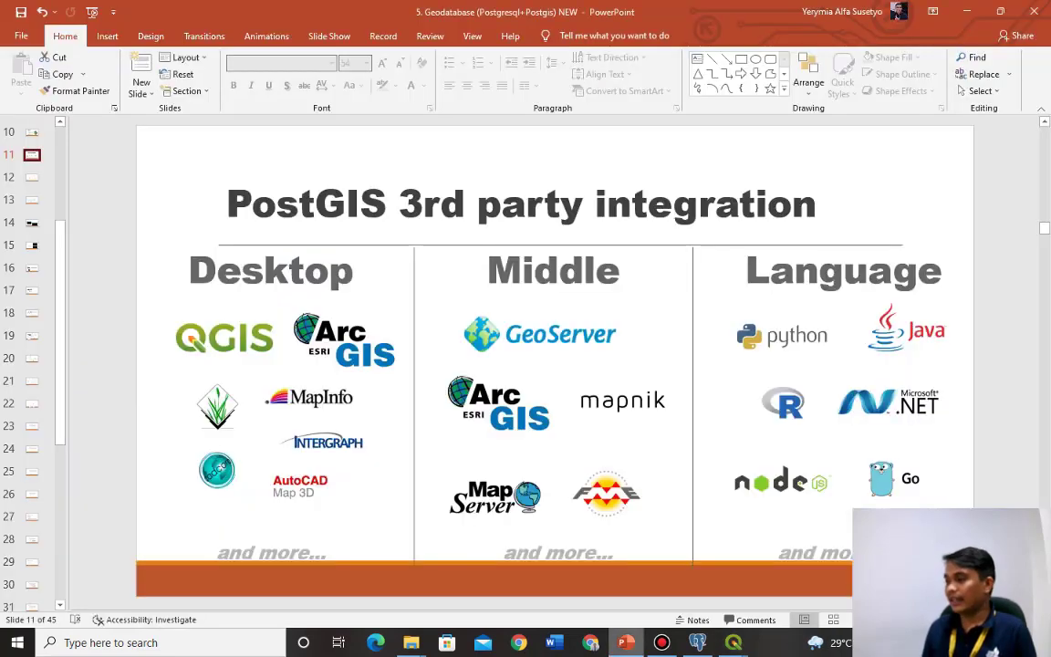
Page back to slide 6 'Spatial Types', then bring the QGIS attribute table forward again.
{"action": "key", "text": "Page_Up"}
{"action": "key", "text": "Page_Up"}
{"action": "key", "text": "Page_Up"}
{"action": "key", "text": "Page_Up"}
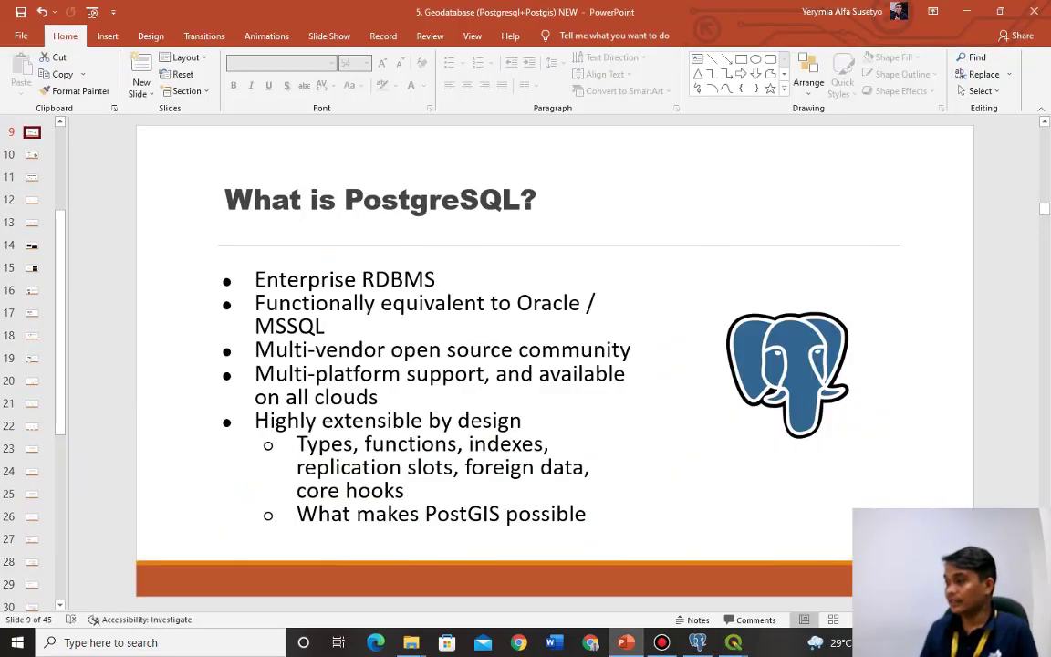
{"action": "key", "text": "Page_Up"}
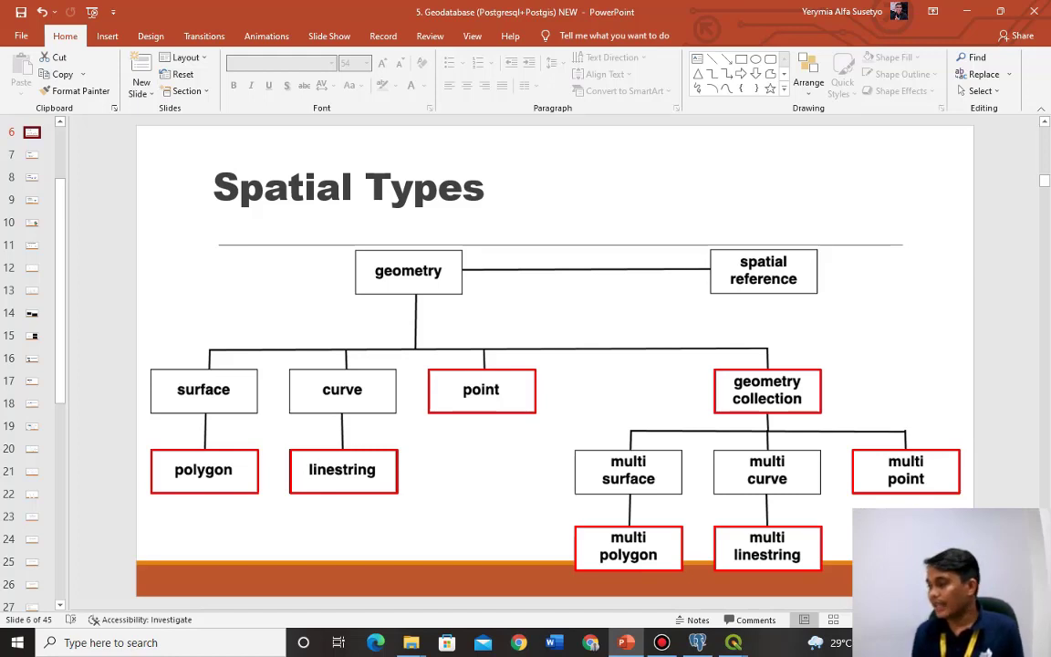
{"action": "mouse_move", "coordinate": [734, 642]}
{"action": "left_click", "coordinate": [868, 572]}
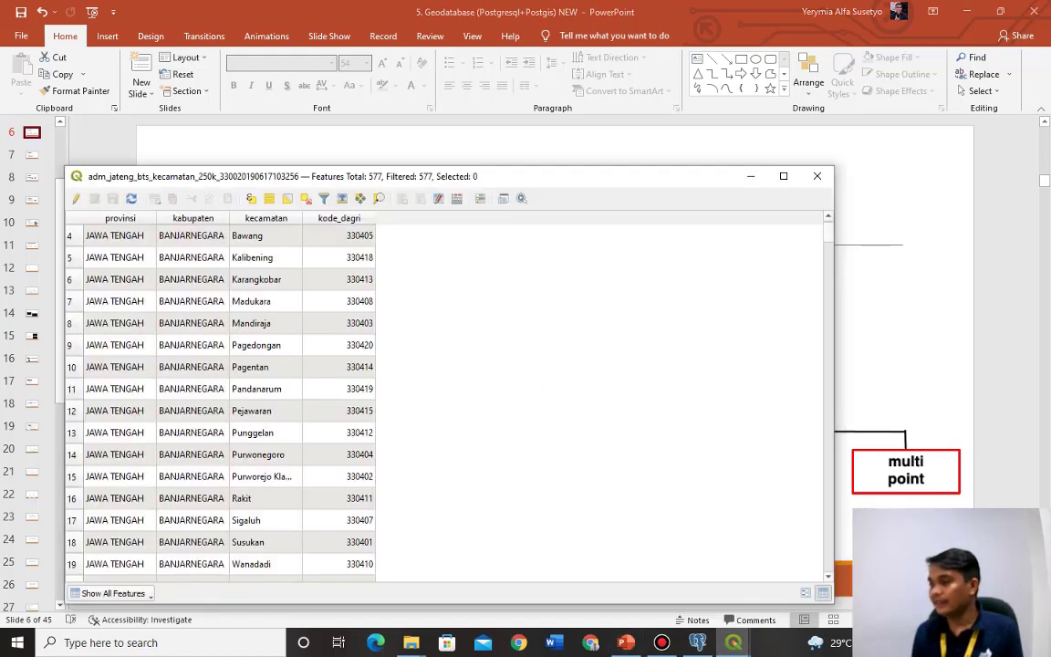